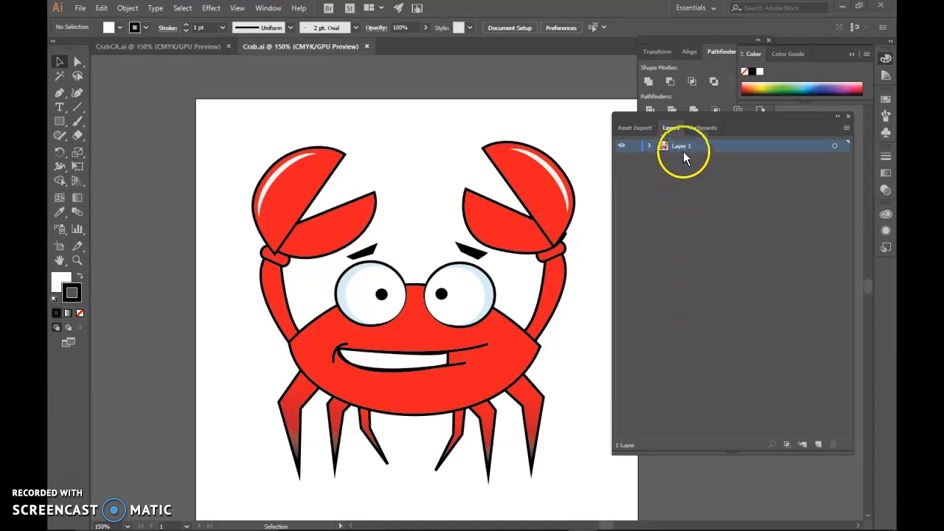
# Step: Rename Layer 1 as +Crabby
pyautogui.click(650, 147)
pyautogui.click(650, 145)
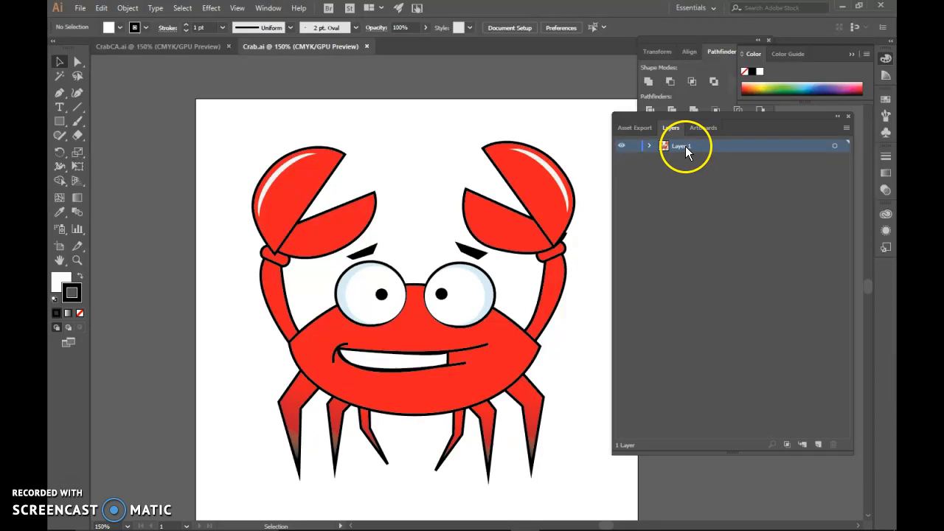
pyautogui.doubleClick(685, 146)
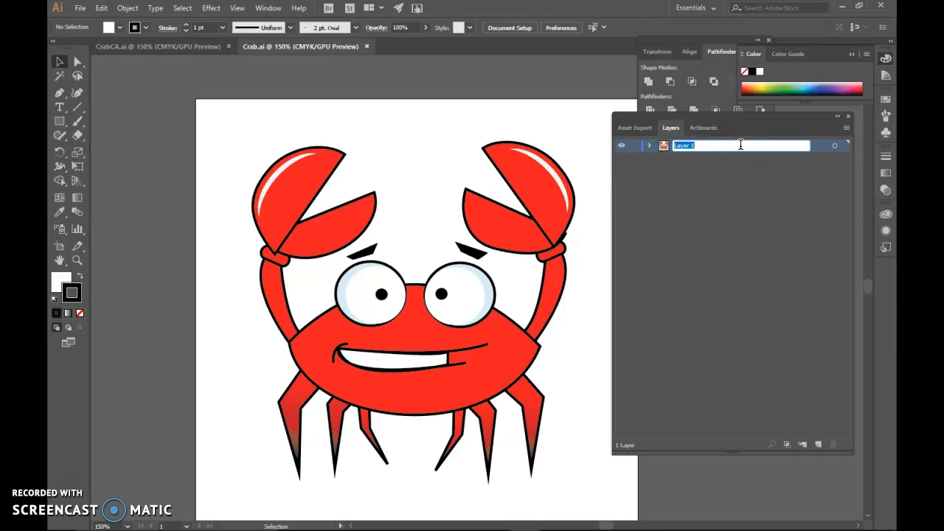
pyautogui.press('BackSpace')
pyautogui.press('Return')
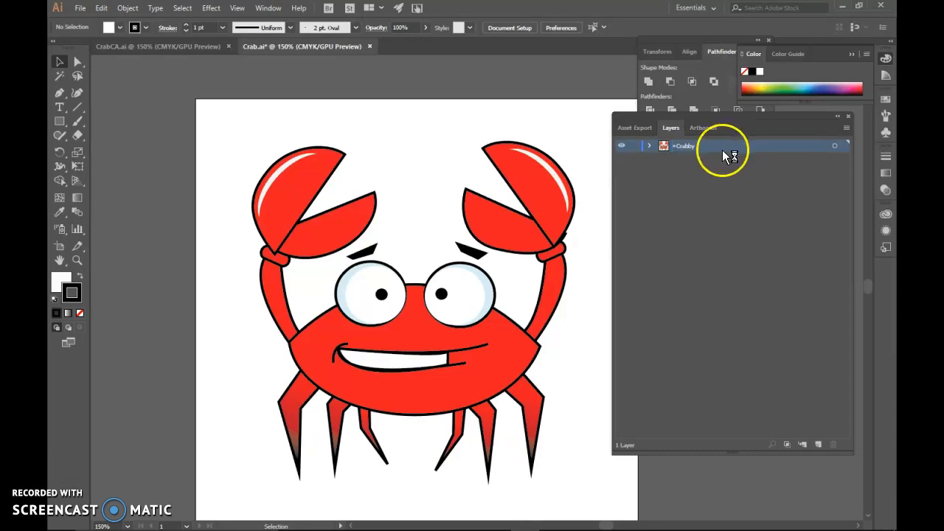
# Step: Expand the +Crabby layer, enlarge the layer list, and hide the face and head paths so only the claws, arms and legs show
pyautogui.click(647, 146)
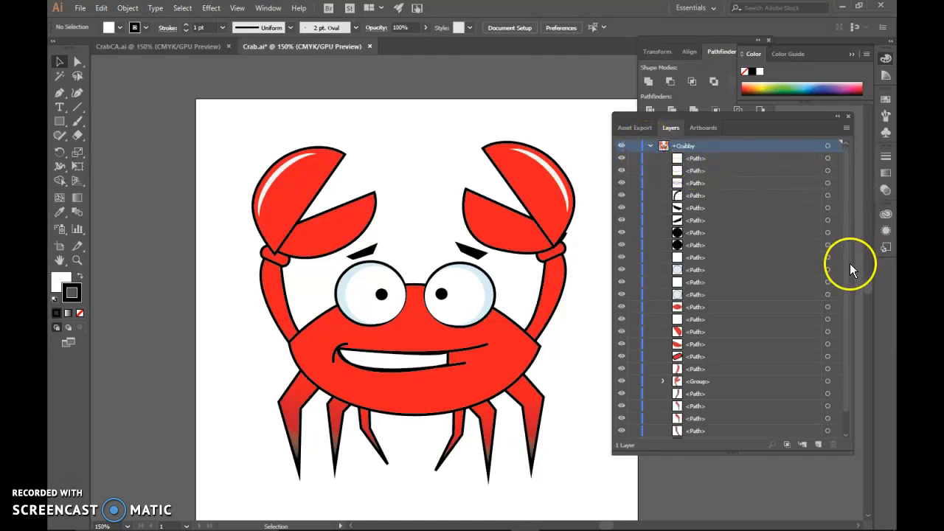
pyautogui.moveTo(824, 450); pyautogui.dragTo(830, 501)
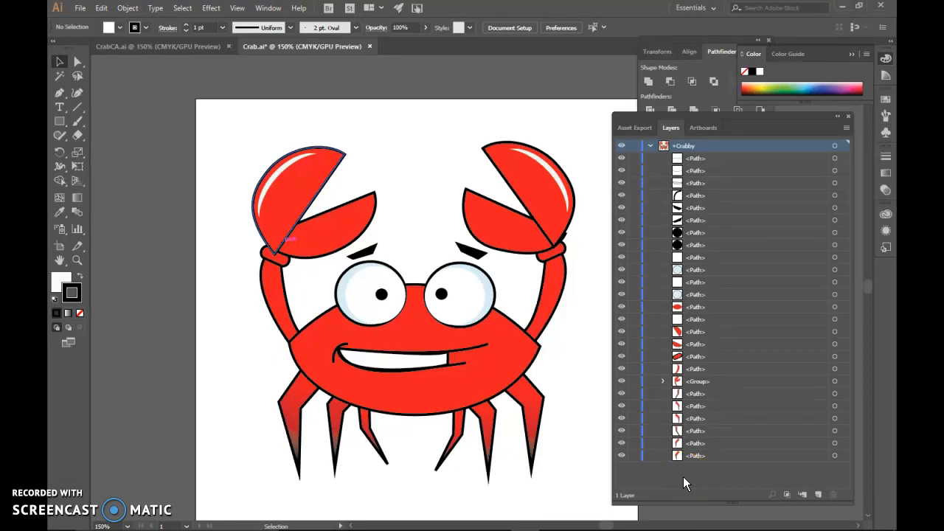
pyautogui.click(621, 159)
pyautogui.moveTo(622, 174); pyautogui.dragTo(622, 312)
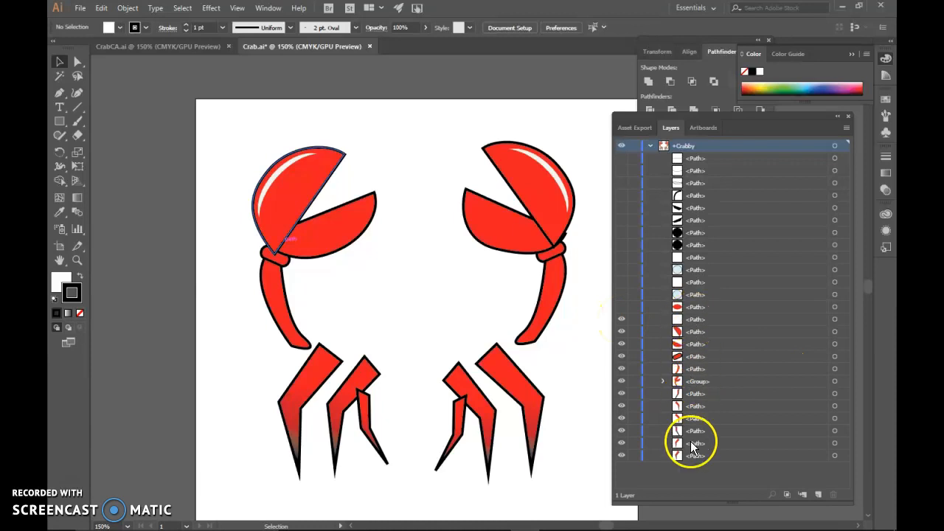
# Step: Toggle the visibility of the path just below the red head shape to identify which part of the crab it is
pyautogui.click(621, 319)
pyautogui.click(714, 319)
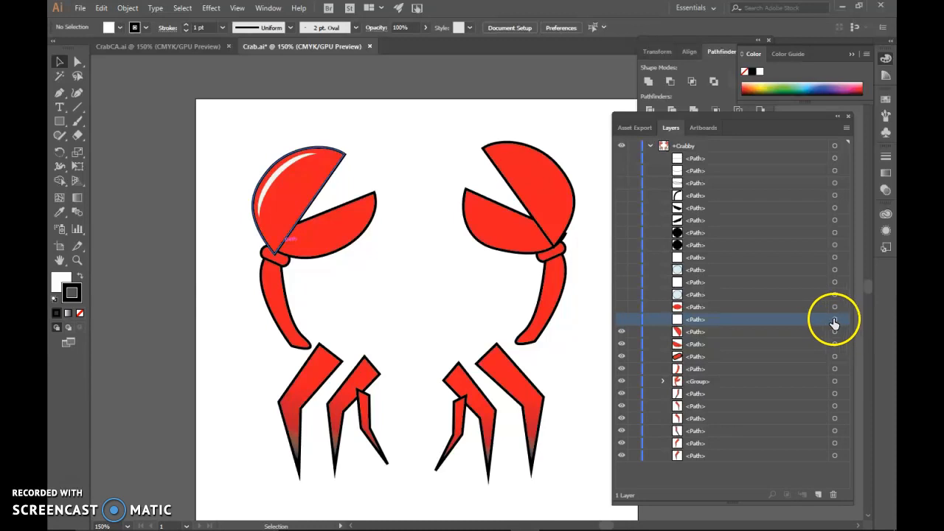
pyautogui.click(617, 319)
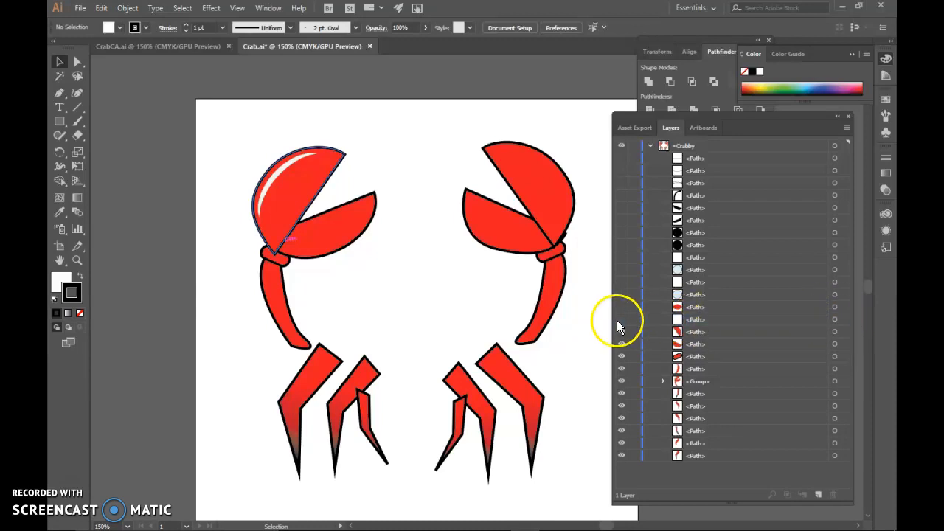
pyautogui.click(621, 319)
pyautogui.click(621, 320)
pyautogui.click(700, 321)
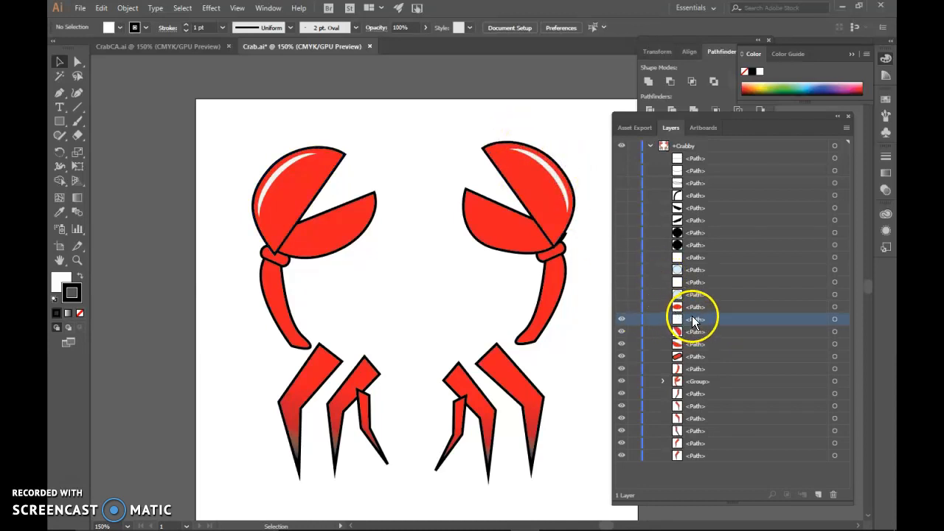
pyautogui.click(622, 321)
pyautogui.click(622, 321)
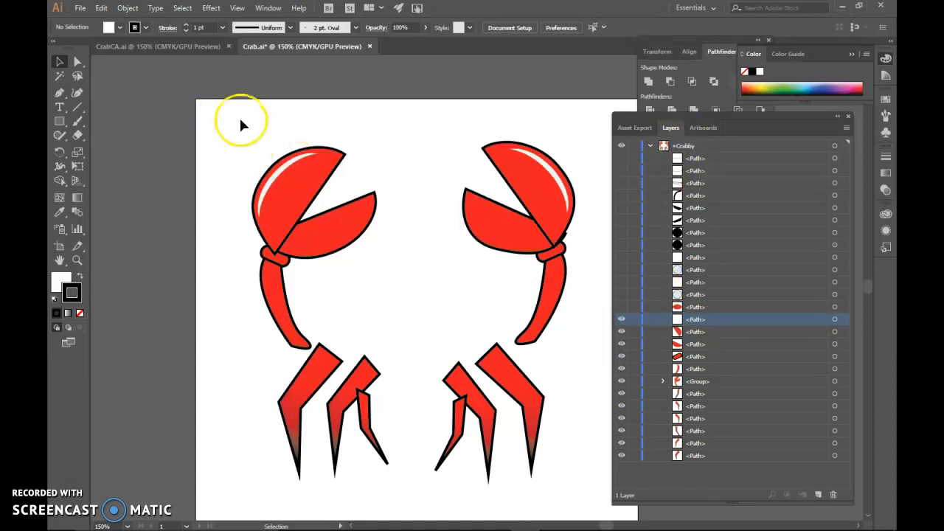
# Step: Select all the visible claw, arm and leg artwork and group it
pyautogui.click(57, 63)
pyautogui.moveTo(214, 123); pyautogui.dragTo(589, 490)
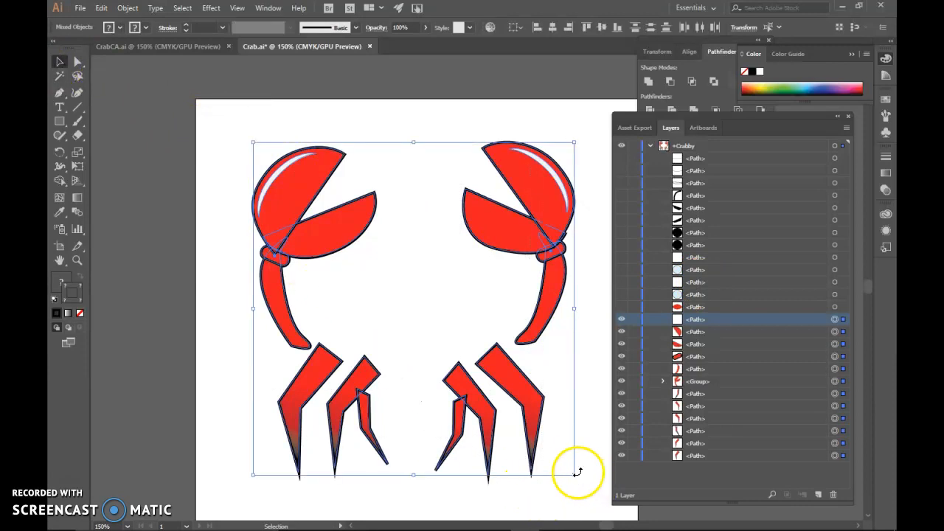
pyautogui.click(128, 7)
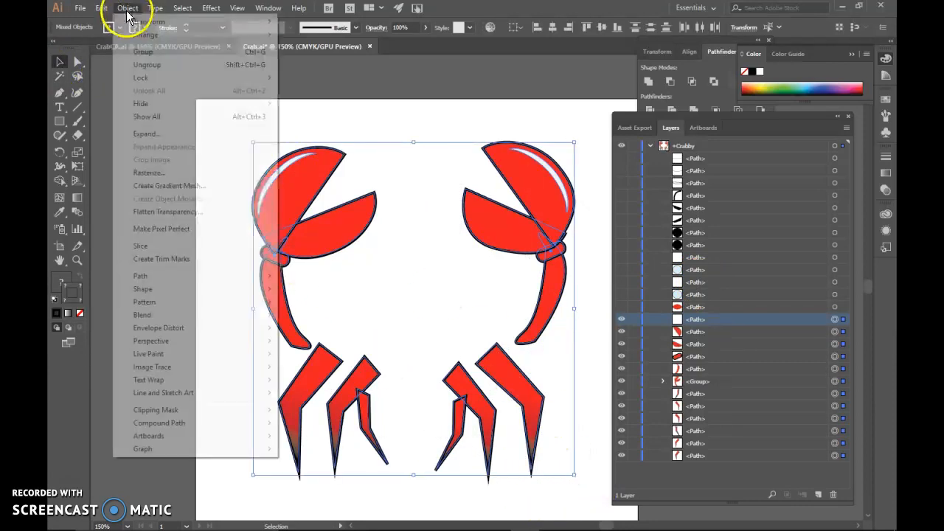
pyautogui.click(251, 53)
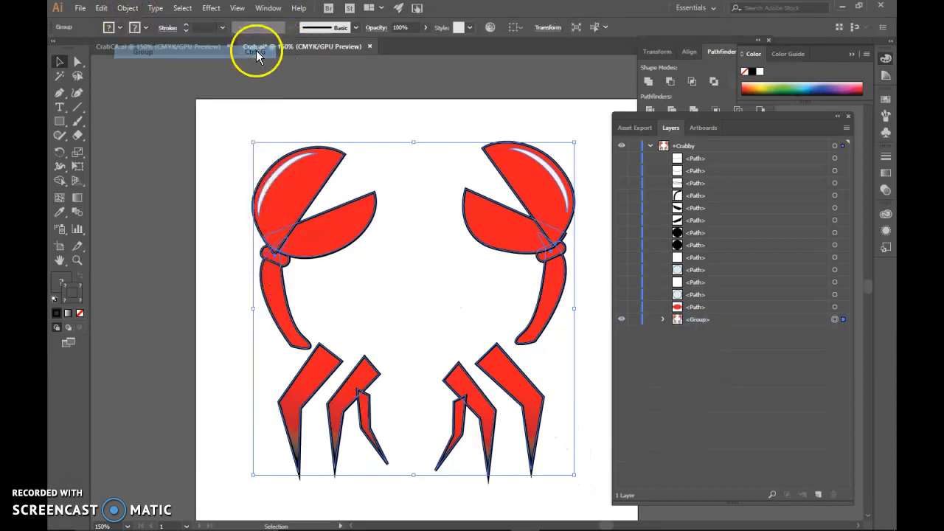
# Step: Rename the new group of claws, arms and legs as Body and deselect the artwork
pyautogui.doubleClick(695, 320)
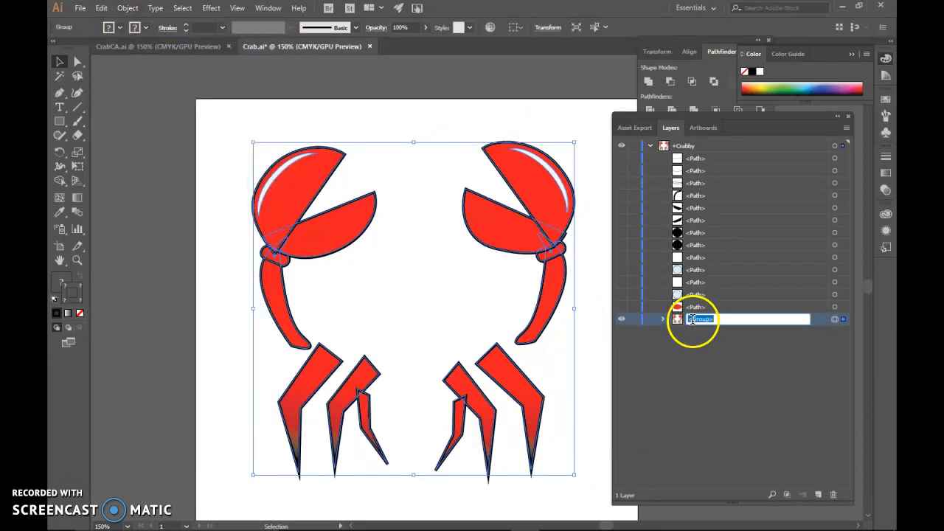
pyautogui.write('Body')
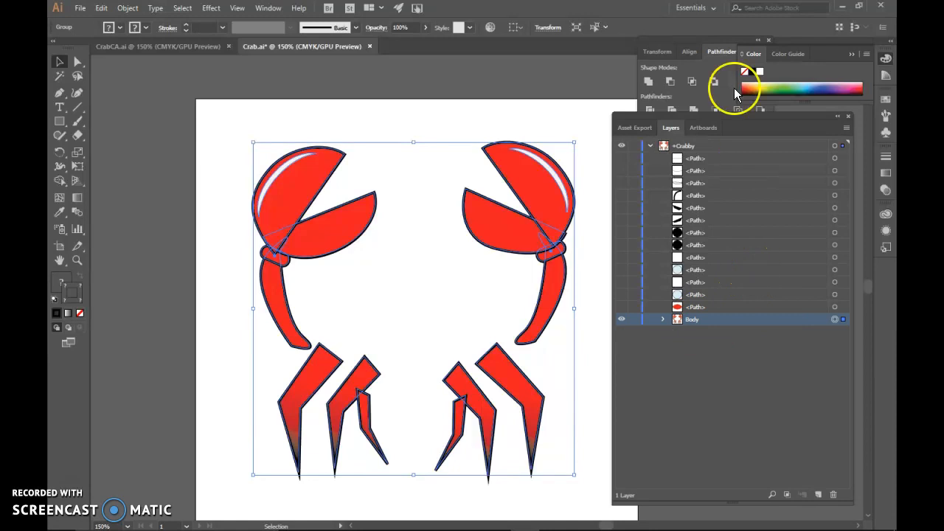
pyautogui.click(719, 373)
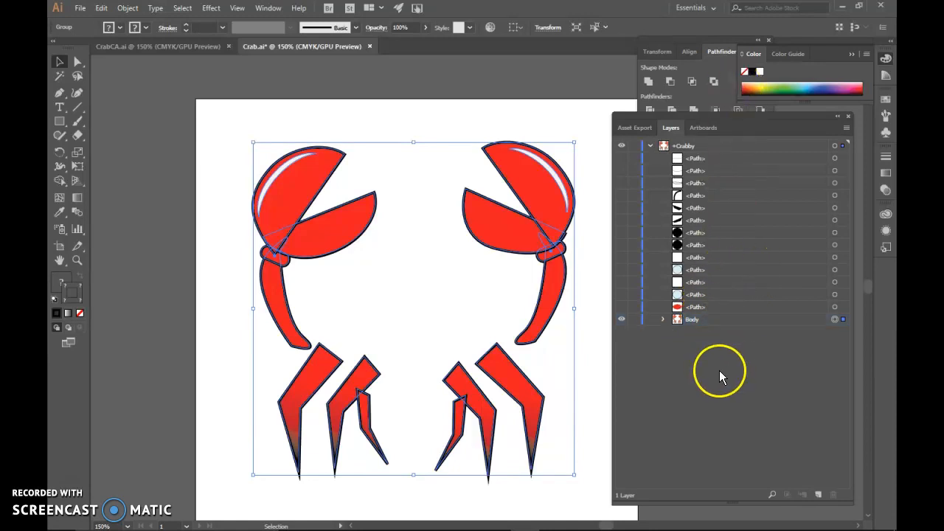
pyautogui.click(590, 347)
# Step: Hide the Body group and show the red head shape, eyes, pupils, eyebrows and mouth paths again
pyautogui.click(622, 321)
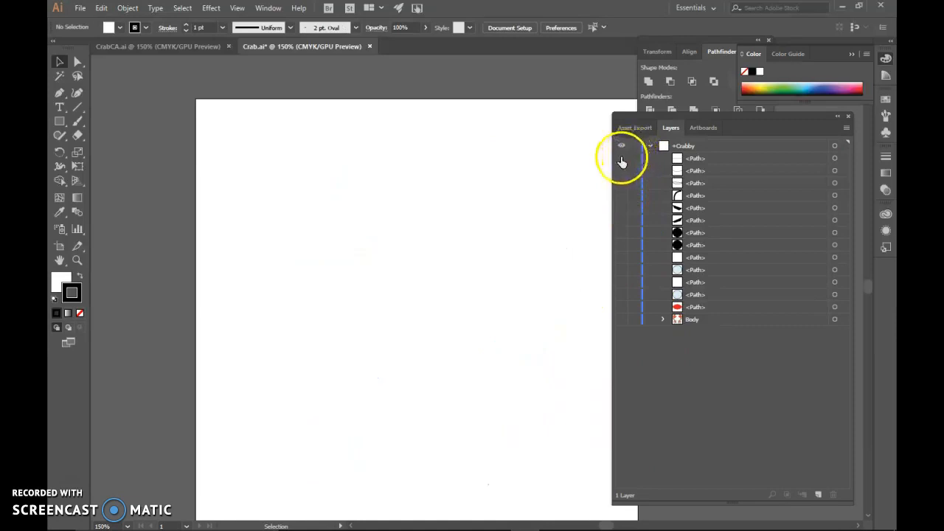
pyautogui.click(621, 307)
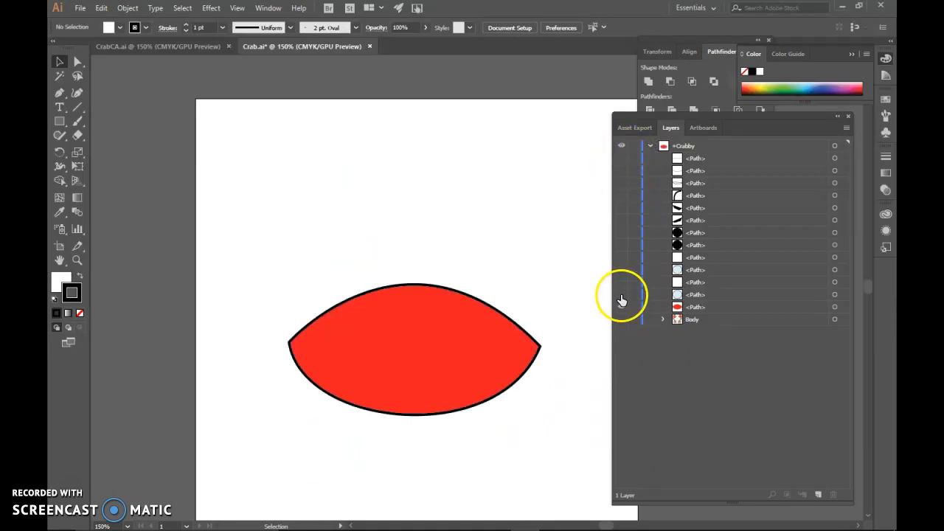
pyautogui.click(622, 295)
pyautogui.click(622, 282)
pyautogui.click(622, 270)
pyautogui.click(622, 257)
pyautogui.click(622, 245)
pyautogui.click(622, 233)
pyautogui.click(622, 220)
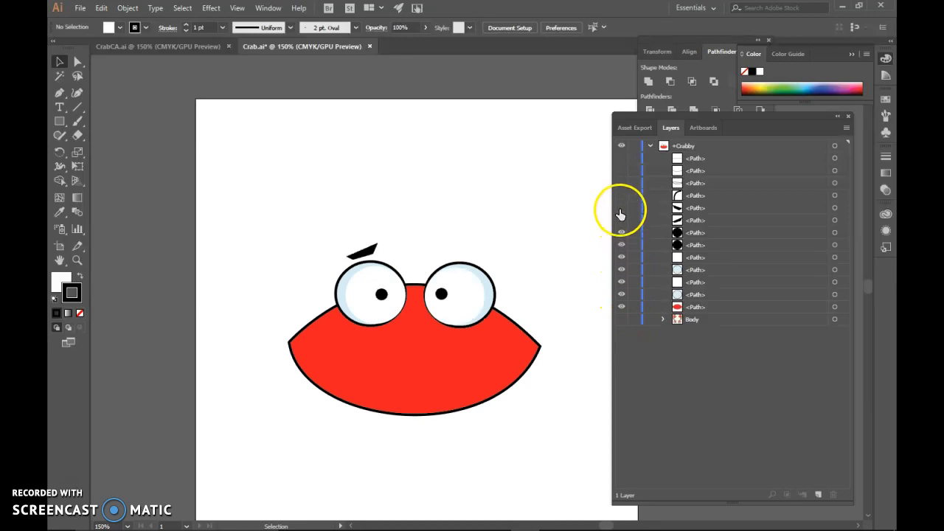
pyautogui.click(622, 208)
pyautogui.click(621, 195)
pyautogui.click(622, 183)
pyautogui.click(622, 170)
pyautogui.click(622, 158)
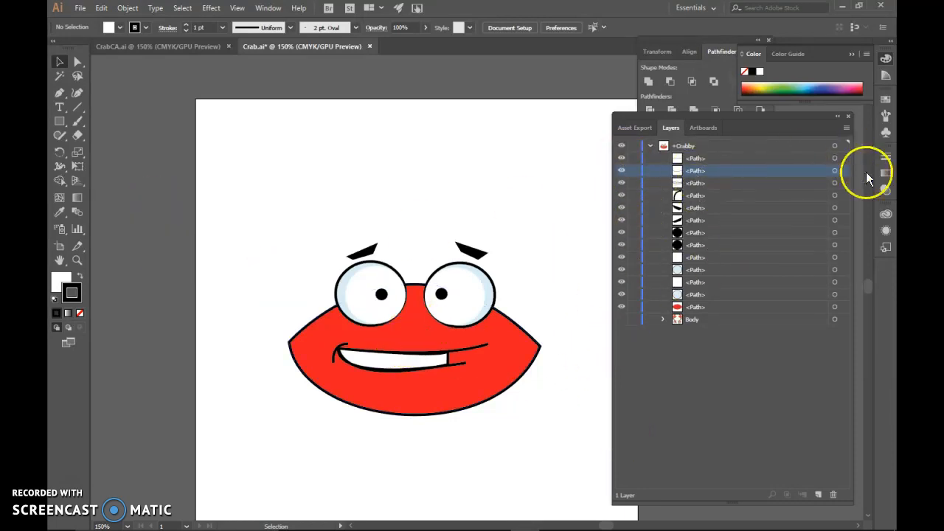
pyautogui.click(835, 158)
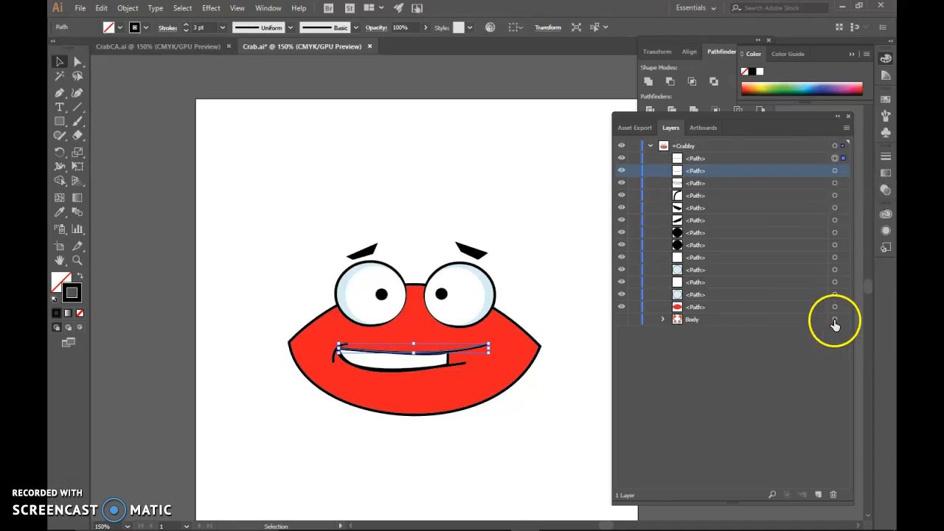
pyautogui.keyDown('shift'); pyautogui.click(835, 172); pyautogui.keyUp('shift')
pyautogui.keyDown('shift'); pyautogui.click(835, 184); pyautogui.keyUp('shift')
pyautogui.keyDown('shift'); pyautogui.click(835, 196); pyautogui.keyUp('shift')
pyautogui.keyDown('shift'); pyautogui.click(835, 208); pyautogui.keyUp('shift')
pyautogui.keyDown('shift'); pyautogui.click(834, 220); pyautogui.keyUp('shift')
pyautogui.click(549, 247)
# Step: Group all the visible head and face paths and name the group Head
pyautogui.moveTo(226, 196); pyautogui.dragTo(581, 427)
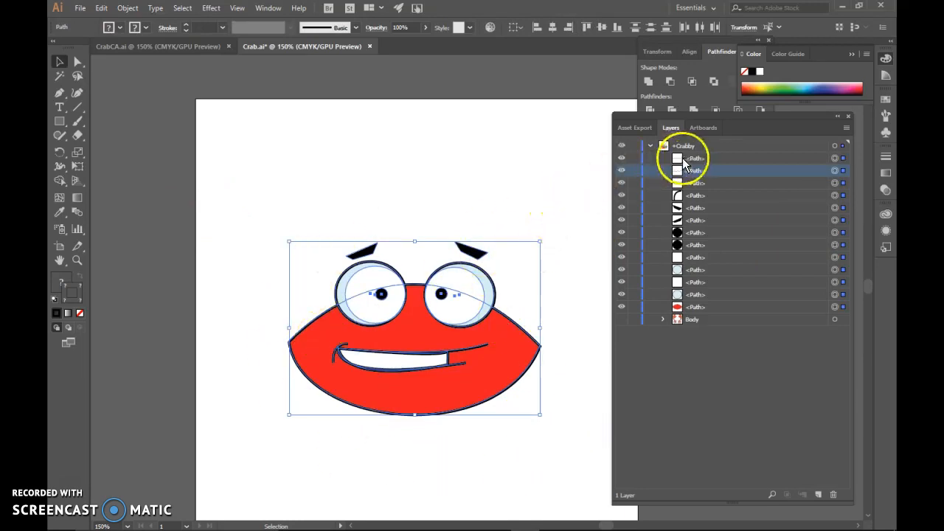
pyautogui.hotkey('ctrl', 'g')
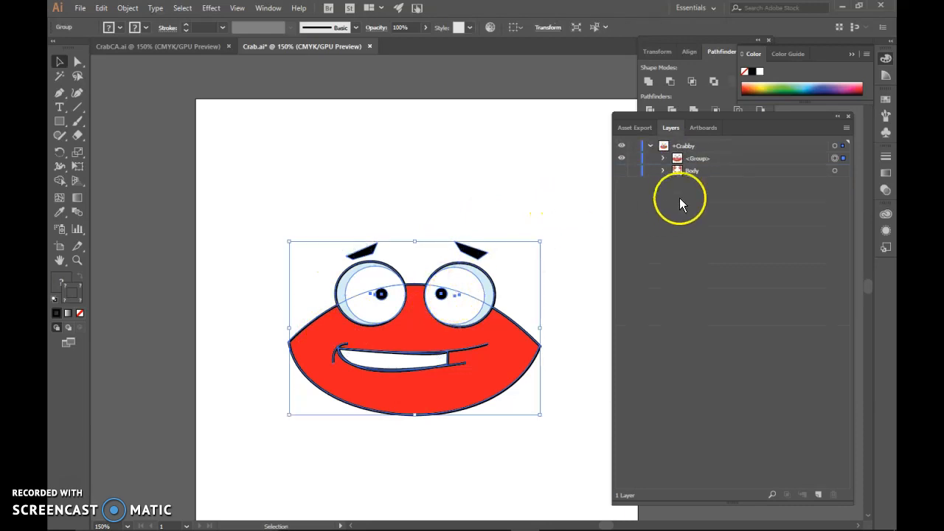
pyautogui.doubleClick(704, 157)
pyautogui.write('Head')
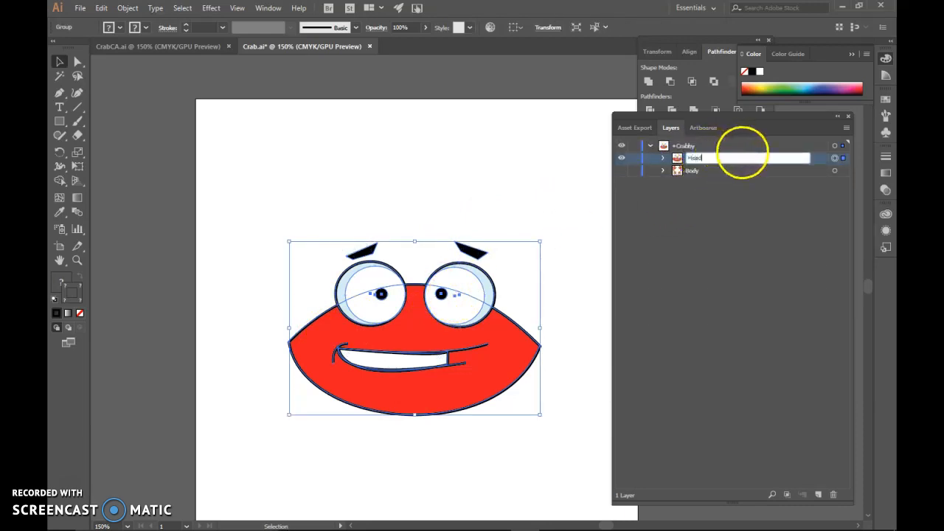
pyautogui.press('Return')
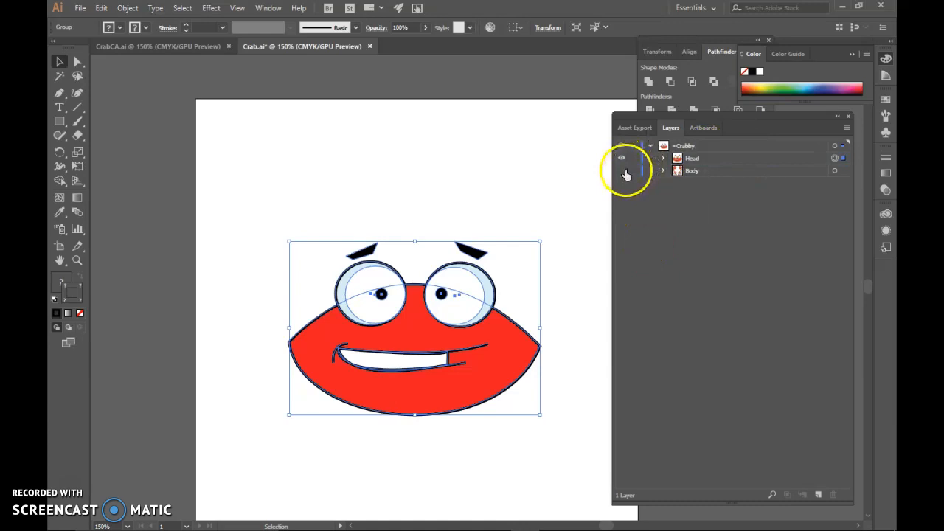
# Step: Hide the Head group, show the Body group, and expand Body to list its paths
pyautogui.click(621, 170)
pyautogui.click(621, 170)
pyautogui.click(622, 157)
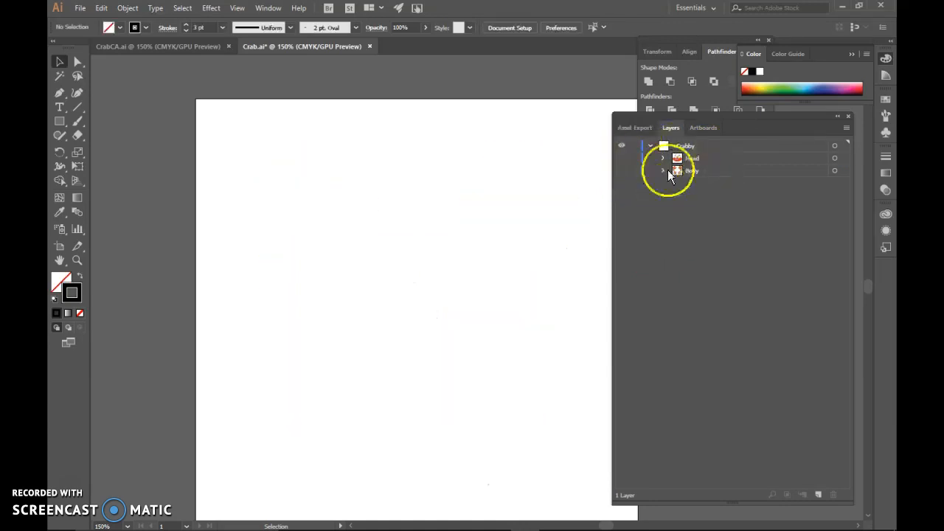
pyautogui.click(622, 170)
pyautogui.click(663, 171)
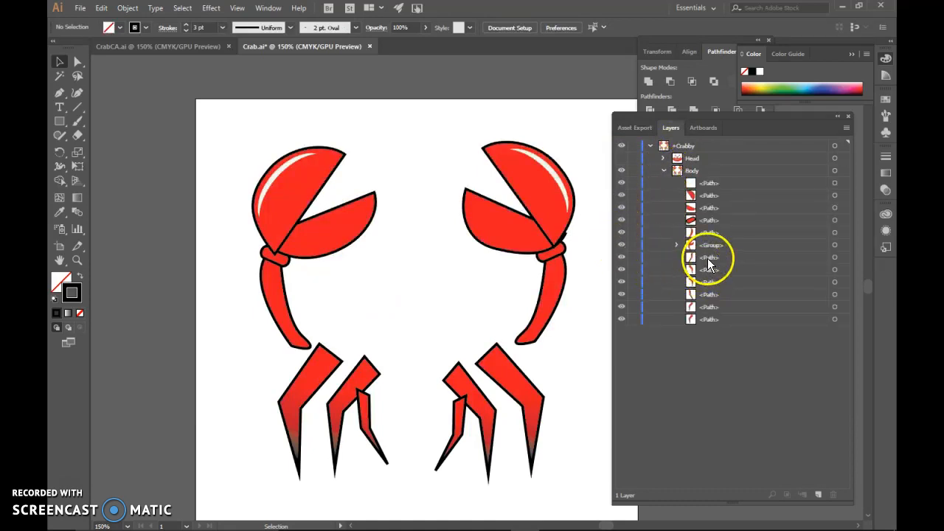
# Step: Identify the path just below the nested group in Body by toggling its visibility, and rename it Leg
pyautogui.click(622, 258)
pyautogui.click(622, 258)
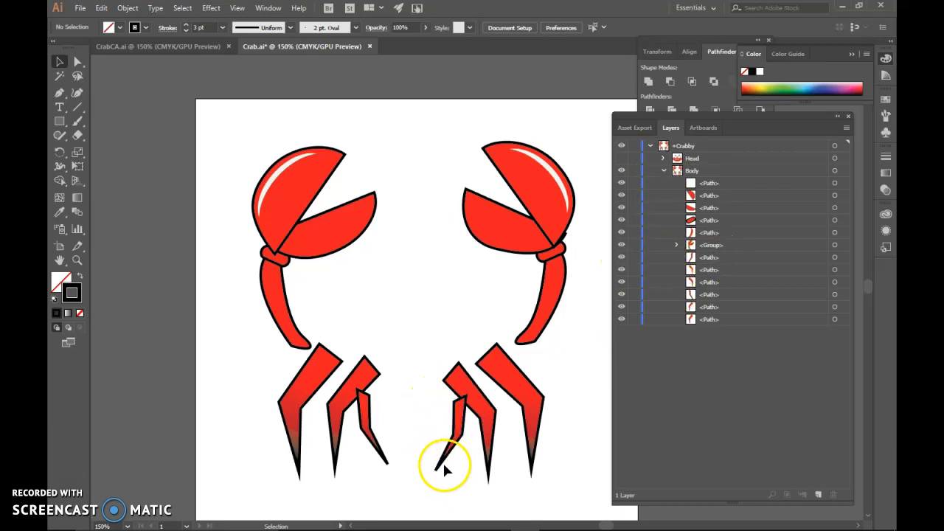
pyautogui.doubleClick(712, 260)
pyautogui.write('Leg')
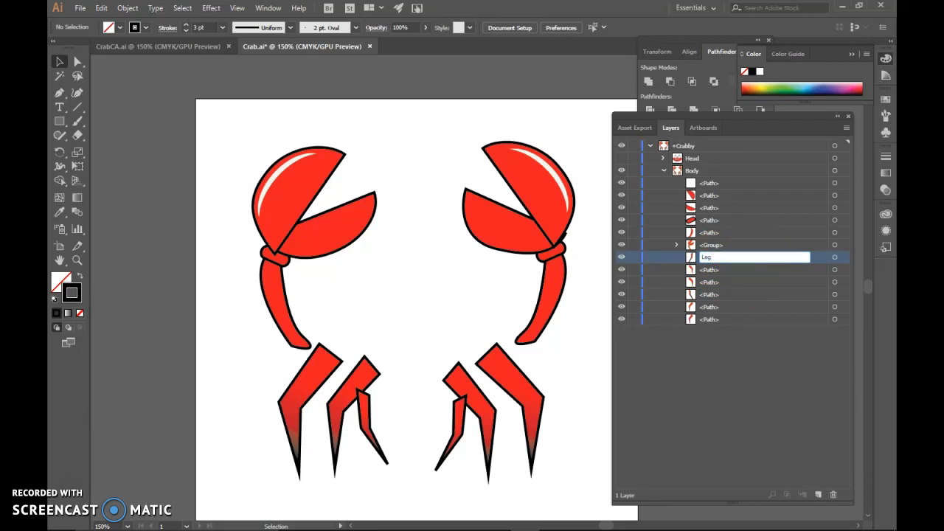
pyautogui.press('Return')
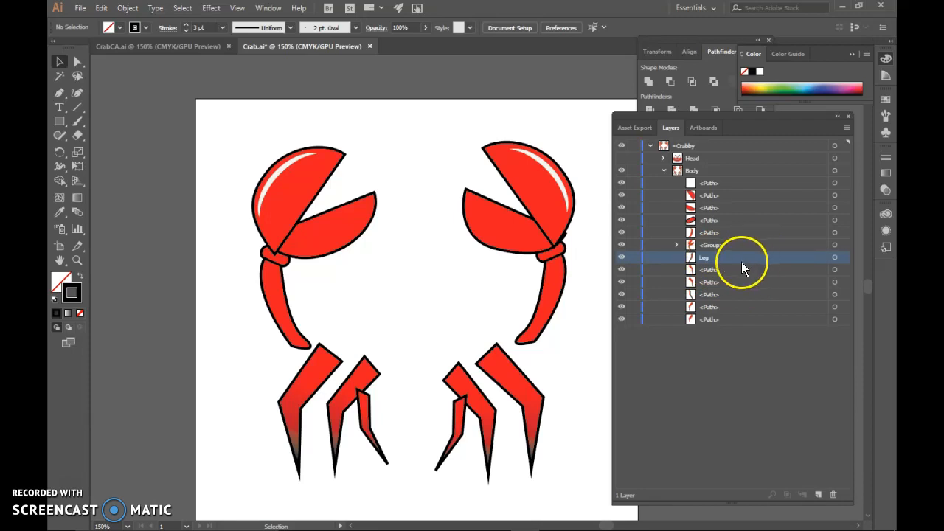
# Step: Rename the remaining five leg paths in the Body group as Leg and hide all six legs
pyautogui.doubleClick(712, 269)
pyautogui.write('Leg')
pyautogui.press('Return')
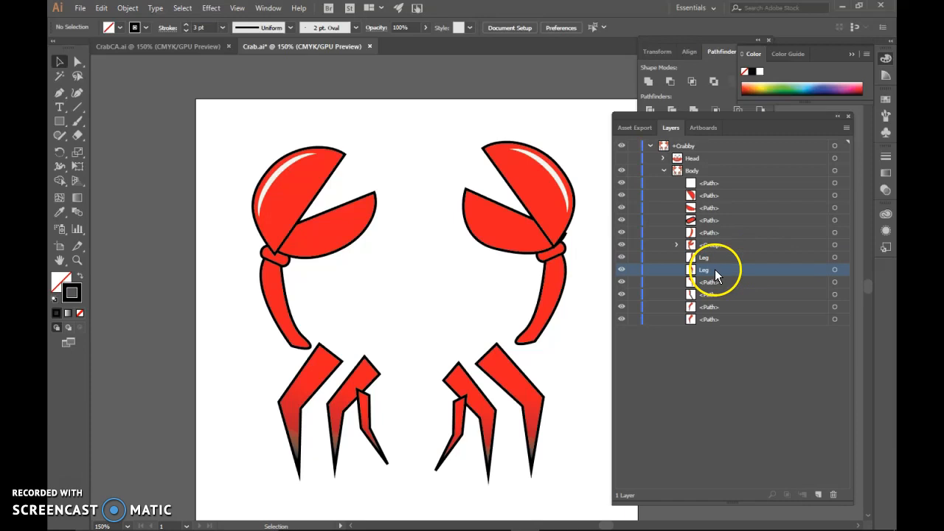
pyautogui.doubleClick(731, 281)
pyautogui.write('Leg')
pyautogui.click(474, 279)
pyautogui.doubleClick(705, 294)
pyautogui.write('Leg')
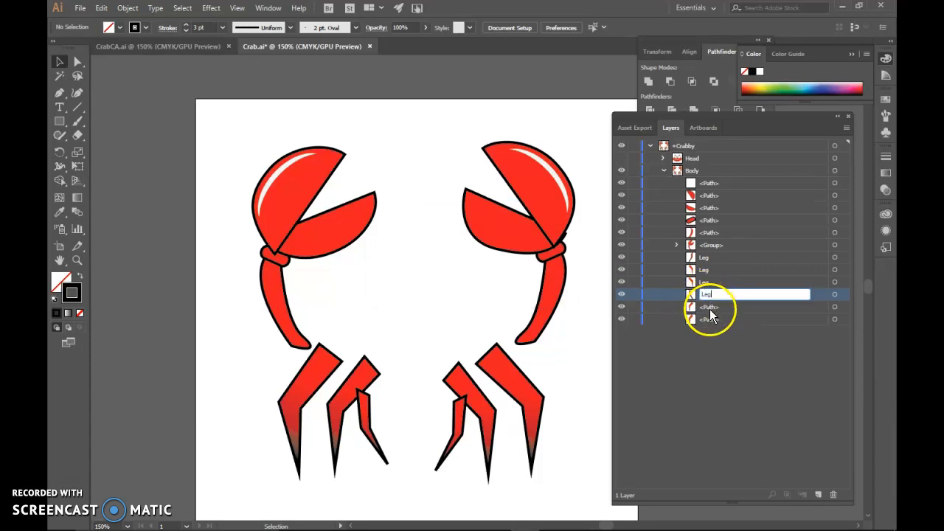
pyautogui.doubleClick(711, 306)
pyautogui.write('Leg')
pyautogui.doubleClick(708, 319)
pyautogui.write('Leg')
pyautogui.press('Return')
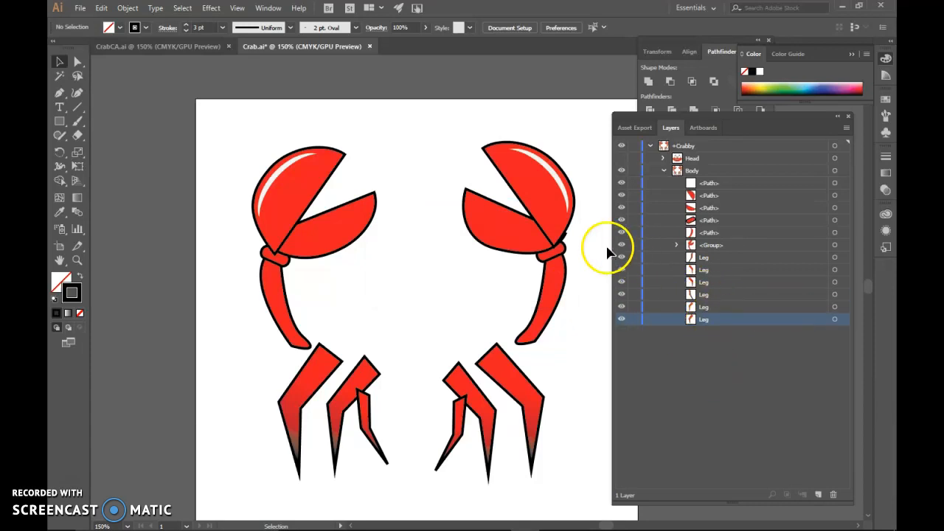
pyautogui.moveTo(622, 269); pyautogui.dragTo(621, 321)
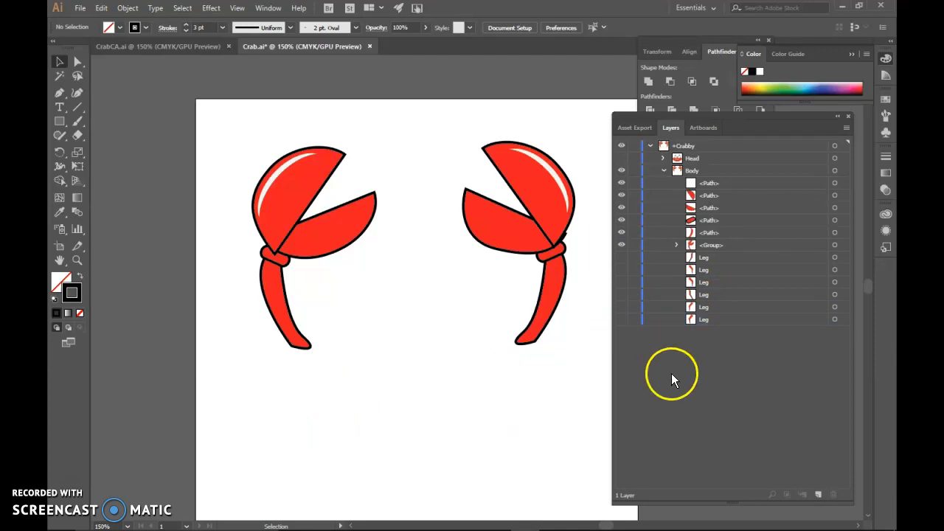
# Step: Inspect the nested group inside Body and toggle its visibility to identify which part of the crab it holds
pyautogui.click(676, 244)
pyautogui.click(677, 244)
pyautogui.click(621, 245)
pyautogui.click(621, 245)
pyautogui.click(622, 245)
pyautogui.click(621, 245)
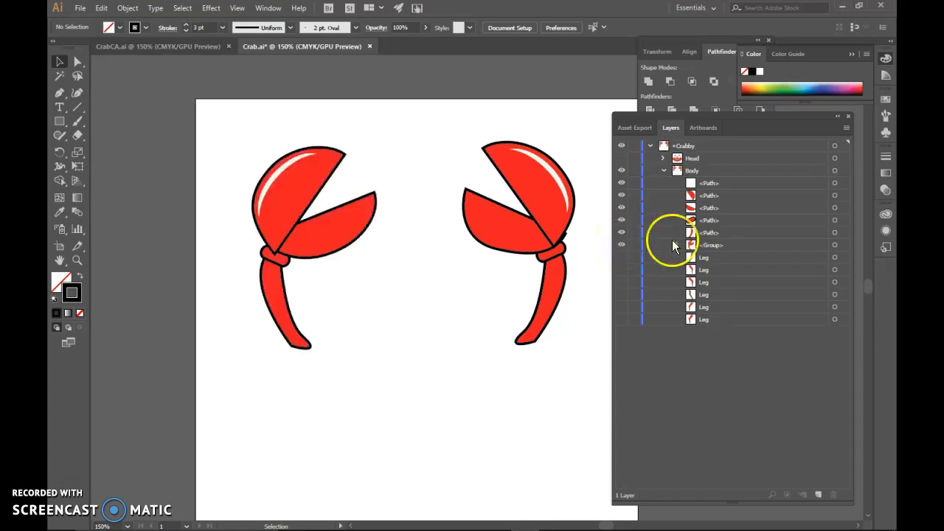
# Step: Rename the nested claw group inside Body as Arm and hide it
pyautogui.doubleClick(715, 244)
pyautogui.write('Arm')
pyautogui.press('Return')
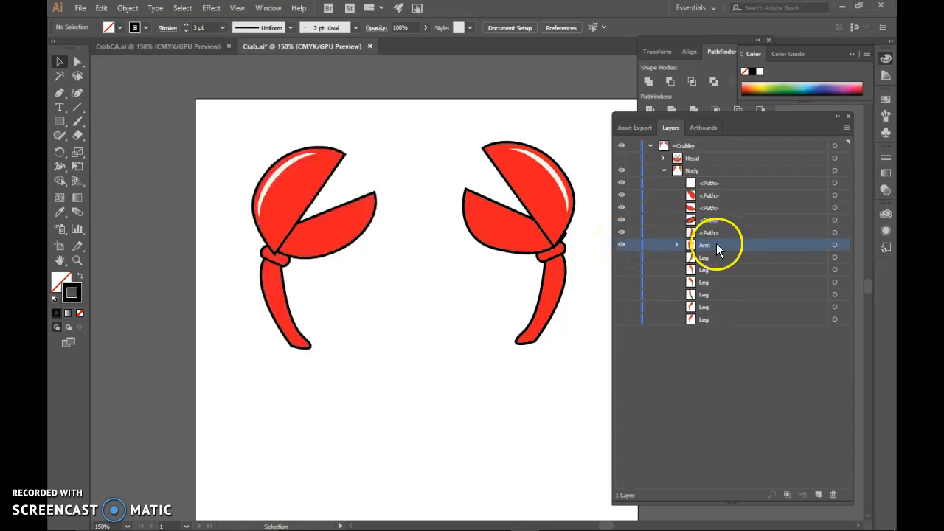
pyautogui.click(621, 245)
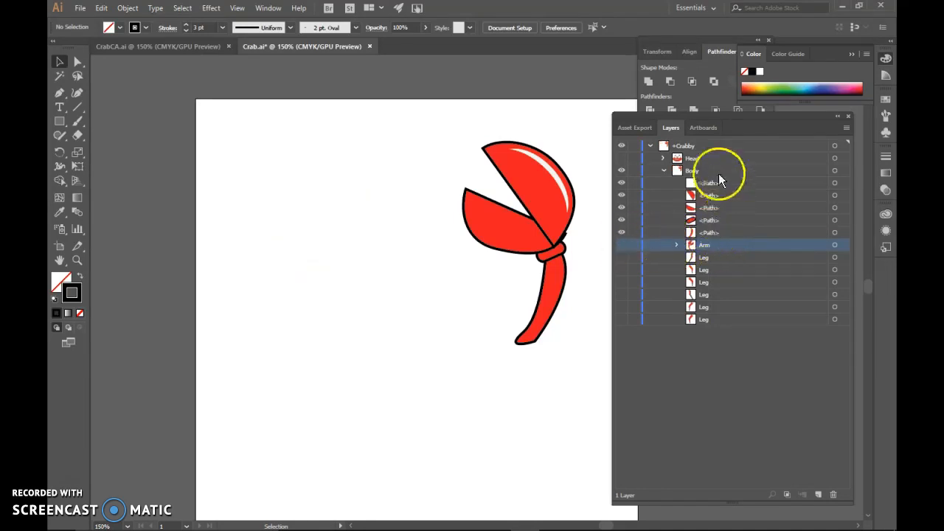
pyautogui.moveTo(440, 137); pyautogui.dragTo(585, 357)
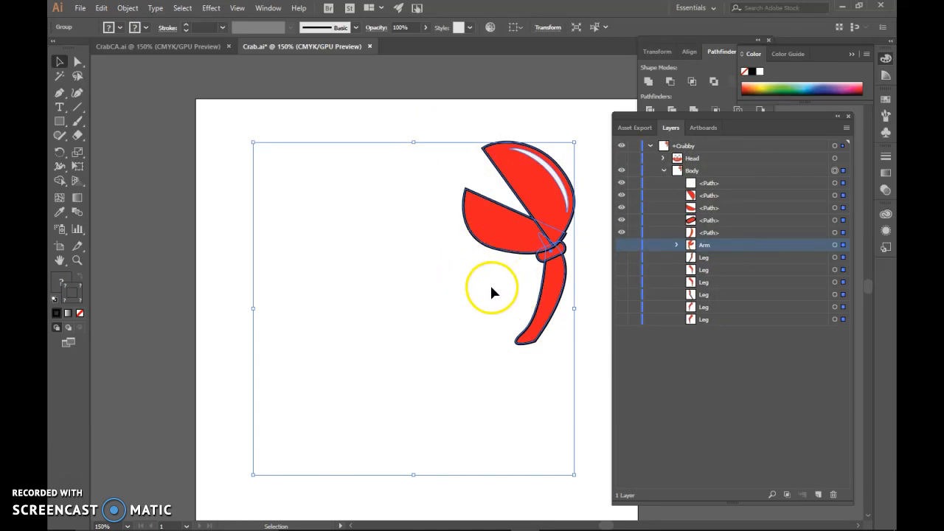
pyautogui.click(596, 343)
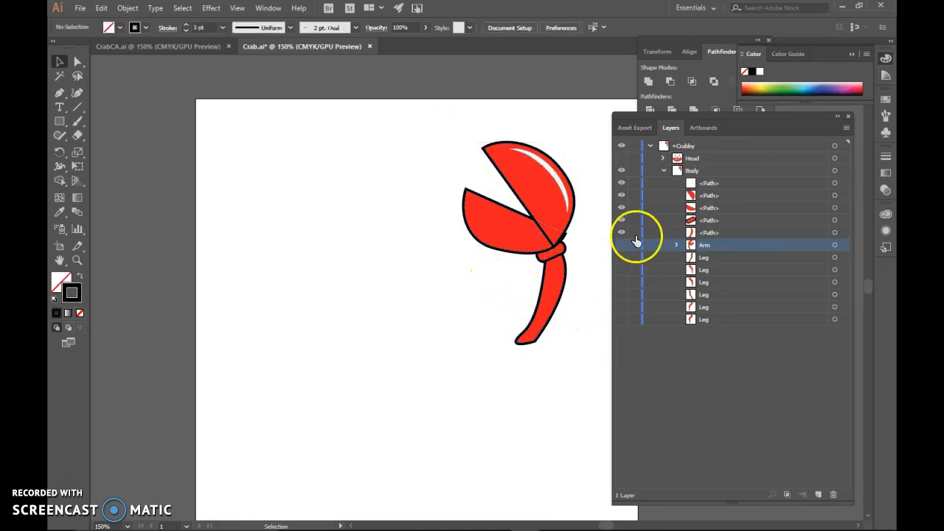
pyautogui.click(621, 184)
pyautogui.click(622, 184)
pyautogui.click(707, 194)
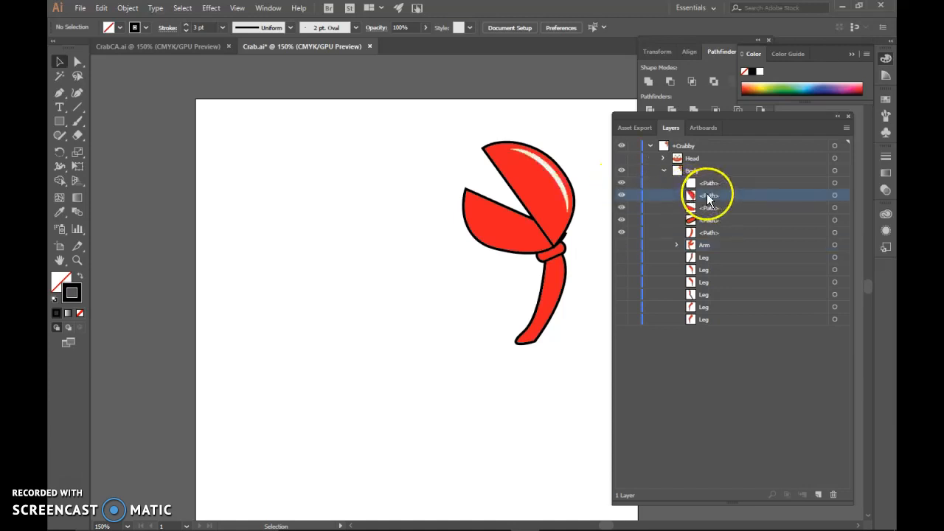
pyautogui.click(736, 181)
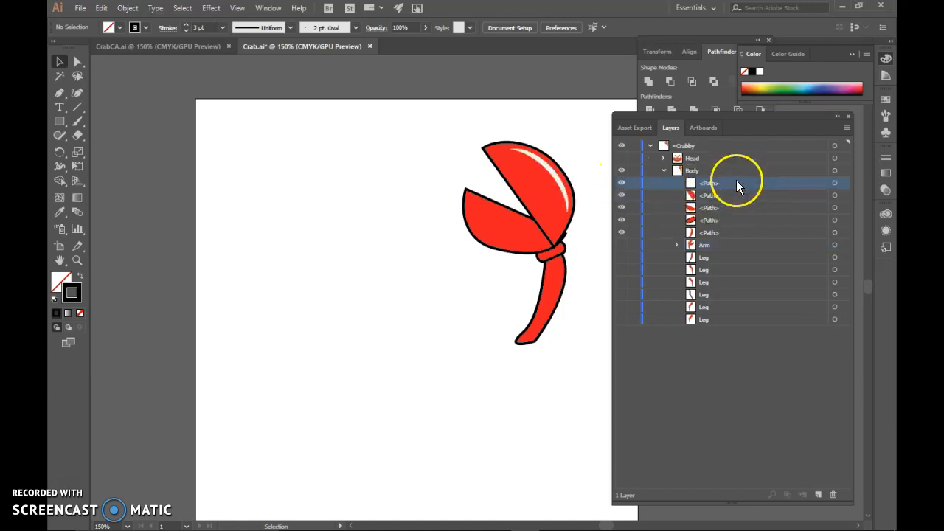
# Step: Select the five remaining unnamed paths of the visible arm in Body and group them
pyautogui.click(834, 184)
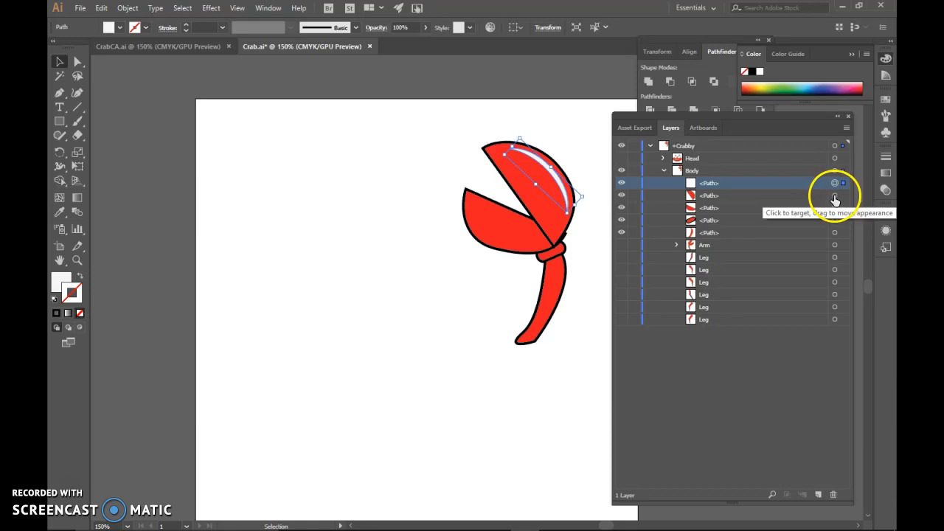
pyautogui.keyDown('shift'); pyautogui.click(835, 196); pyautogui.keyUp('shift')
pyautogui.keyDown('shift'); pyautogui.click(834, 208); pyautogui.keyUp('shift')
pyautogui.keyDown('shift'); pyautogui.click(835, 220); pyautogui.keyUp('shift')
pyautogui.keyDown('shift'); pyautogui.click(836, 233); pyautogui.keyUp('shift')
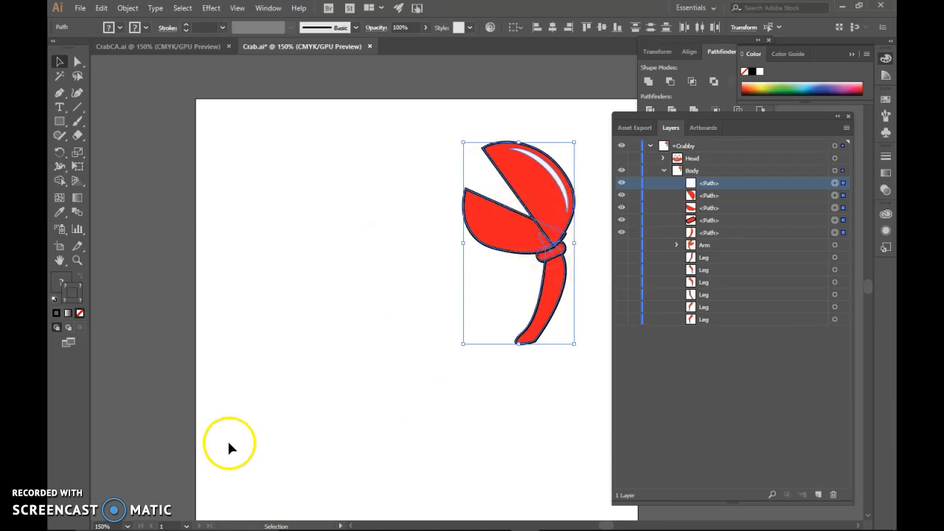
pyautogui.hotkey('ctrl', 'g')
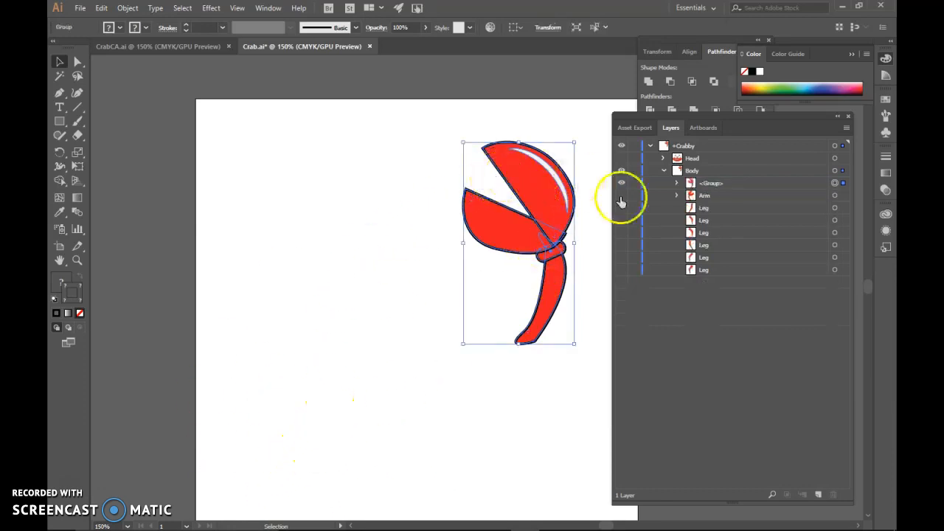
# Step: Rename the new group in Body as Arm and show the other arm and all six legs again
pyautogui.doubleClick(710, 184)
pyautogui.write('Arm')
pyautogui.press('Return')
pyautogui.click(621, 195)
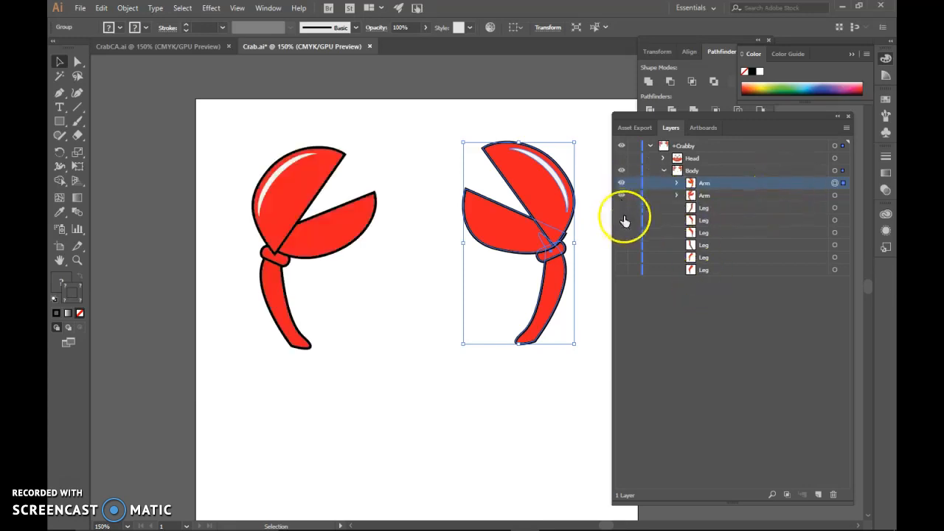
pyautogui.moveTo(621, 208); pyautogui.dragTo(621, 270)
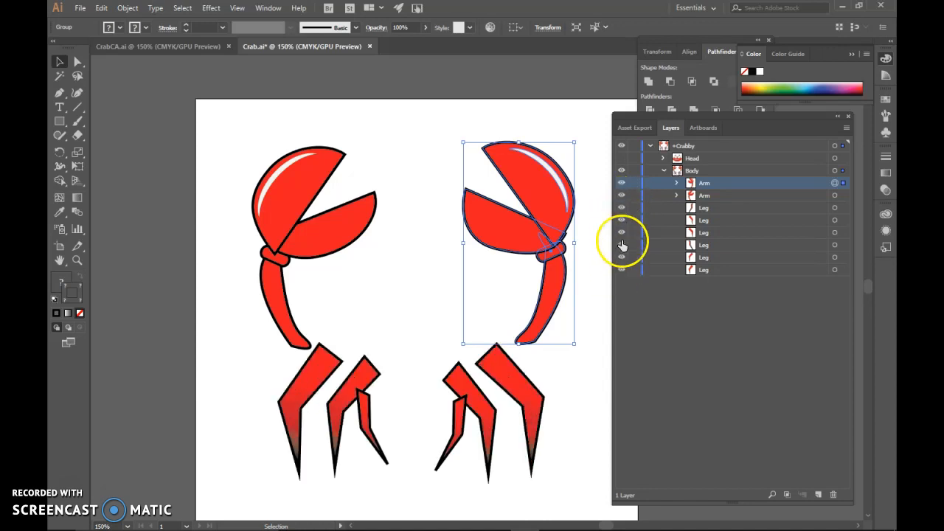
# Step: Hide the Body group, show the Head group, and expand Head to list its paths
pyautogui.click(621, 171)
pyautogui.click(621, 158)
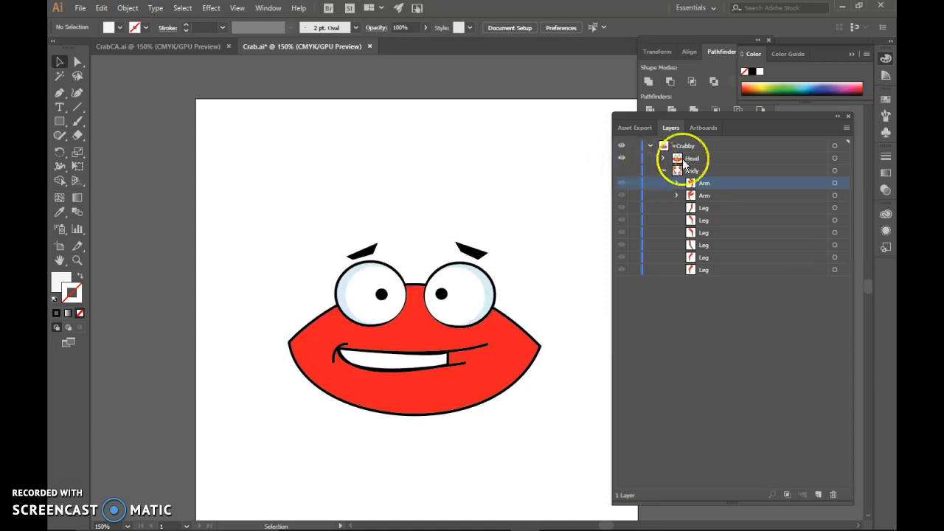
pyautogui.click(663, 158)
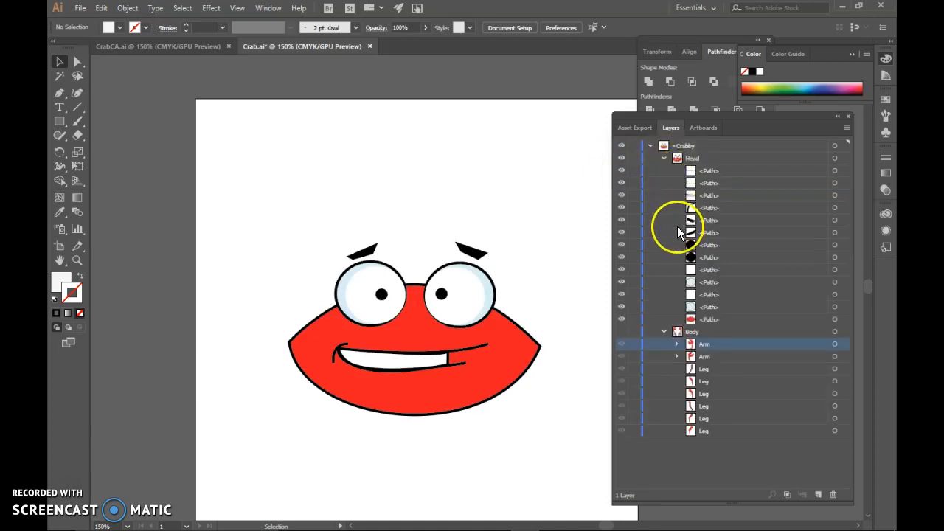
# Step: Identify the lowest path in the Head group by toggling its visibility, and rename it Face
pyautogui.click(623, 320)
pyautogui.click(624, 319)
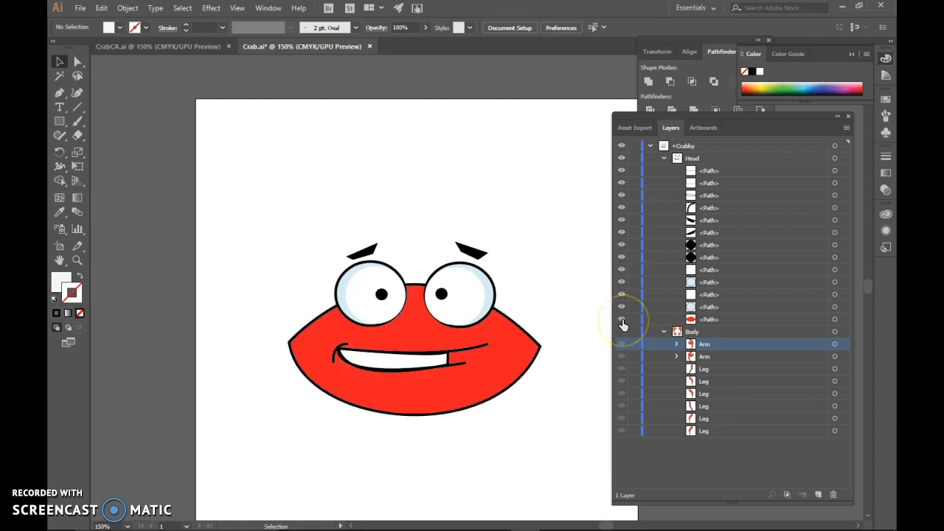
pyautogui.doubleClick(711, 318)
pyautogui.write('H')
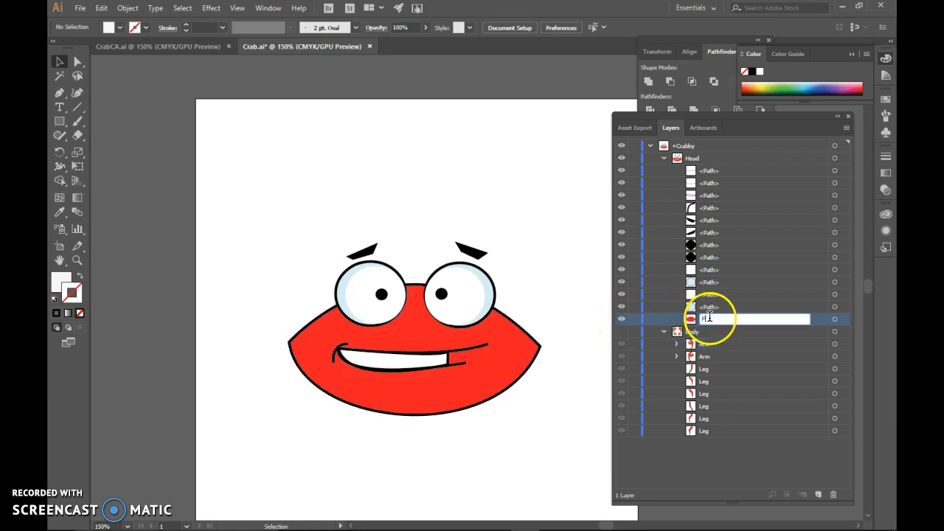
pyautogui.write('ace')
pyautogui.press('Return')
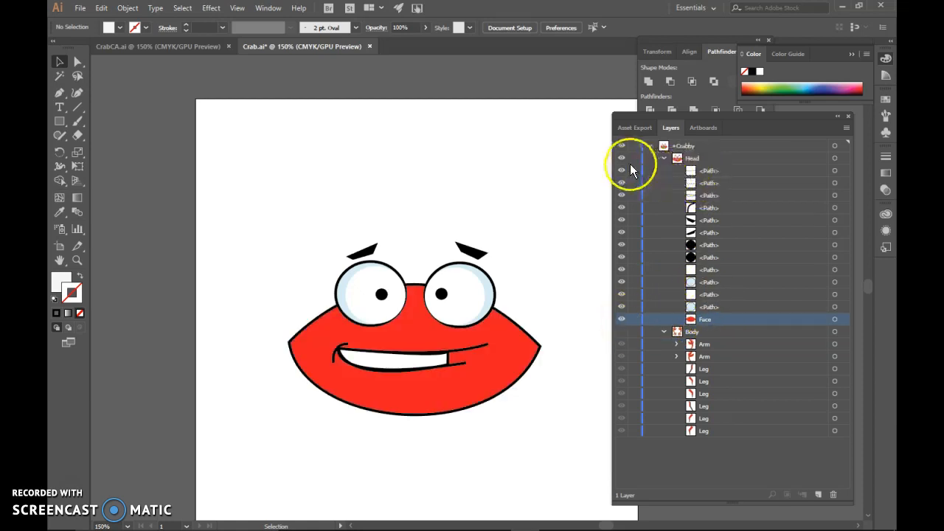
# Step: Rename the two eyebrow paths in Head as Brow and move both to the top of the Head group
pyautogui.click(622, 220)
pyautogui.doubleClick(711, 220)
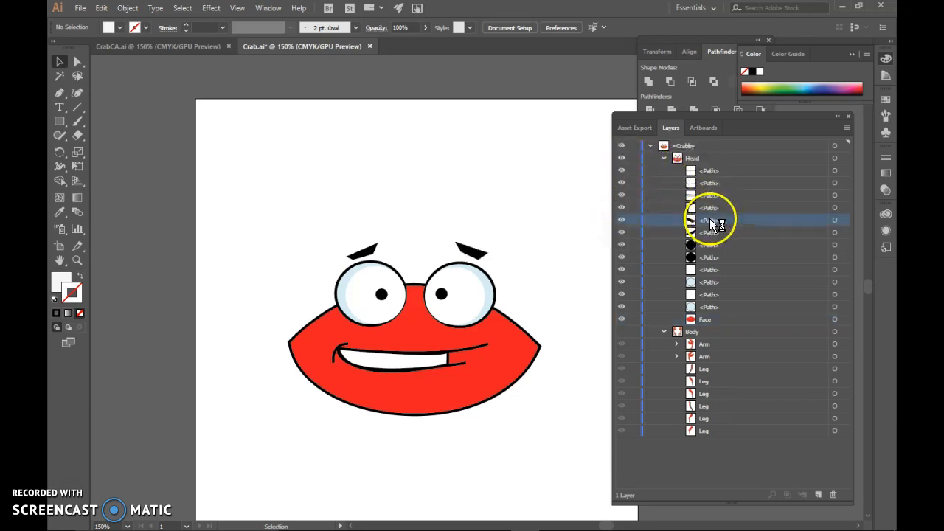
pyautogui.write('Brow')
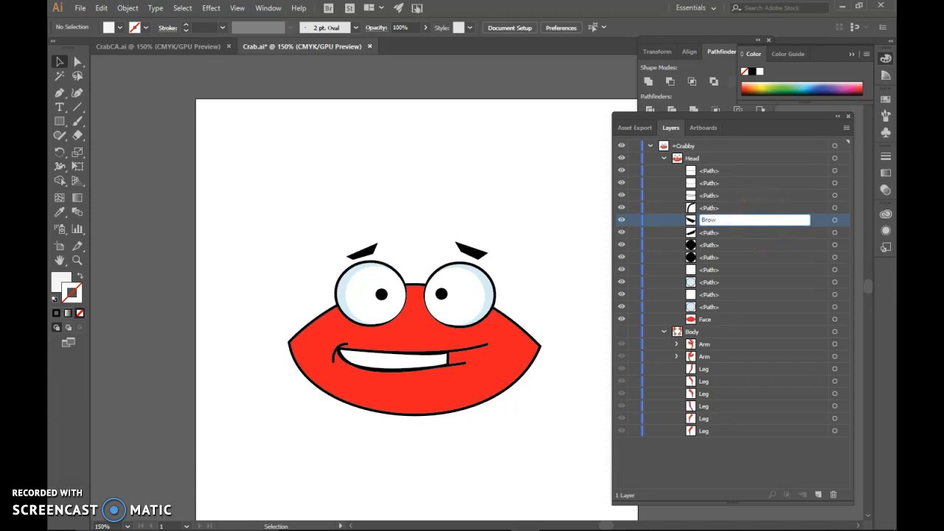
pyautogui.doubleClick(705, 231)
pyautogui.write('Brow')
pyautogui.press('Return')
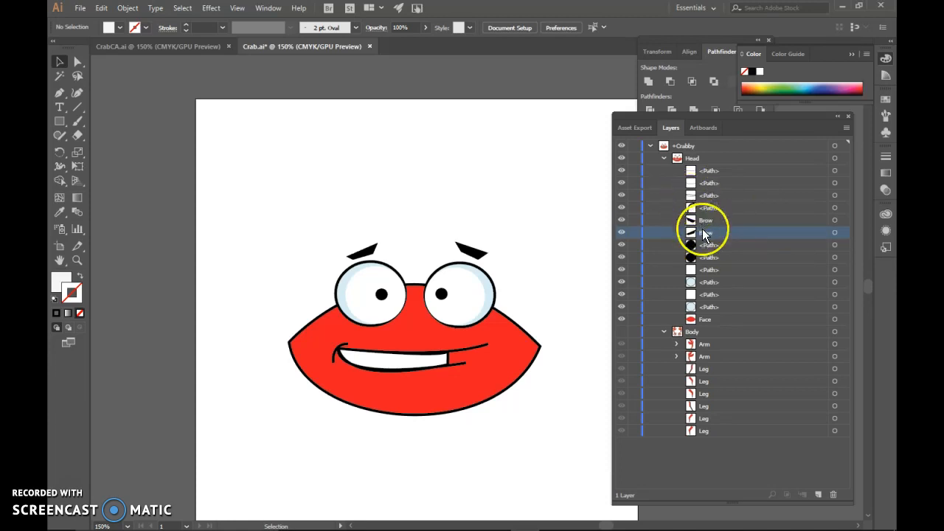
pyautogui.moveTo(706, 225); pyautogui.dragTo(714, 167)
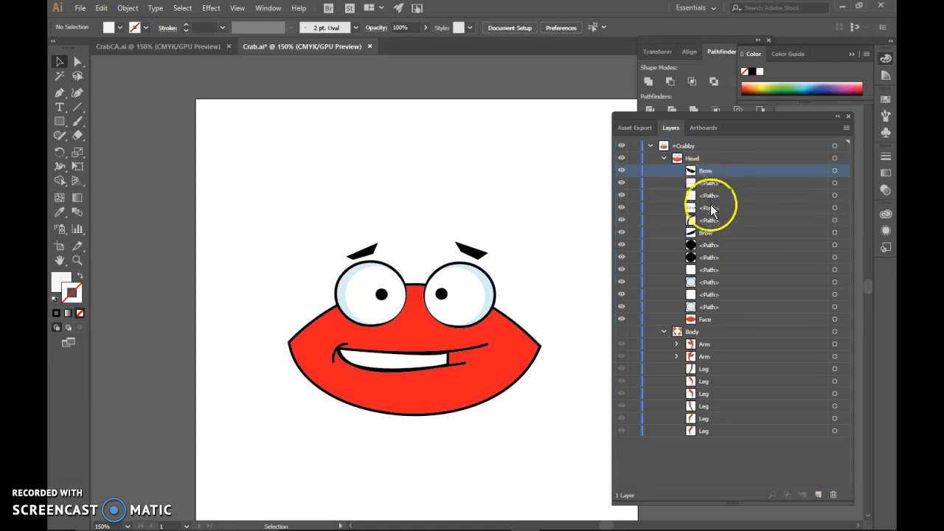
pyautogui.moveTo(706, 233); pyautogui.dragTo(710, 184)
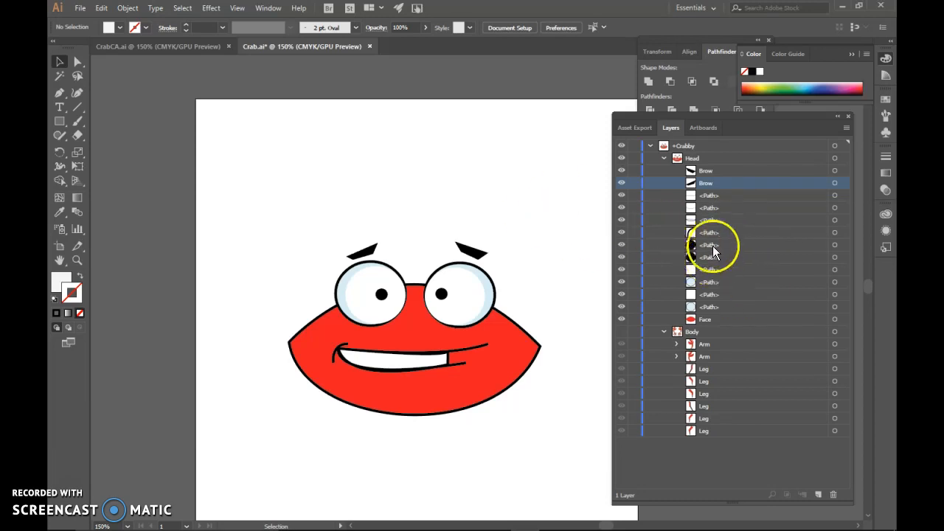
# Step: Hide every Head part except the right-hand eye's pupil and two eyeball paths, and move that pupil directly above the eyeball paths
pyautogui.click(622, 196)
pyautogui.moveTo(622, 213); pyautogui.dragTo(624, 239)
pyautogui.moveTo(621, 185); pyautogui.dragTo(648, 276)
pyautogui.click(621, 245)
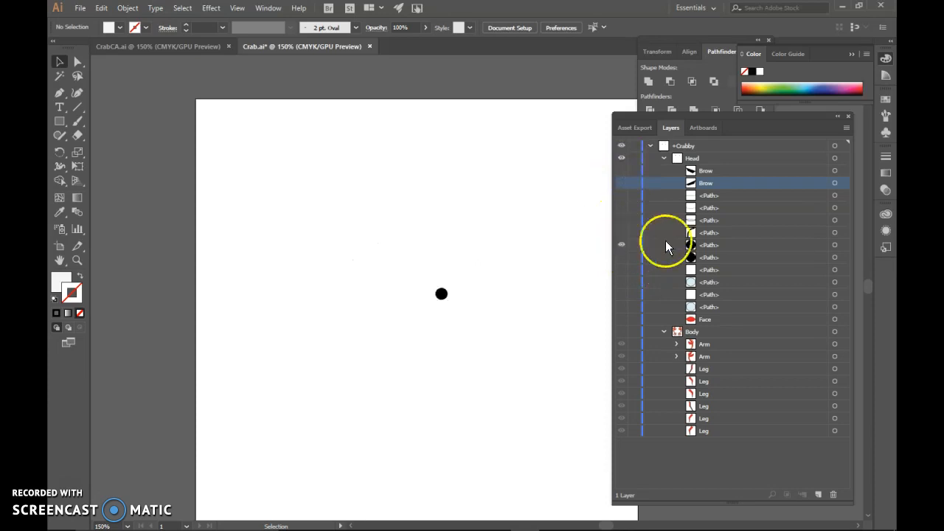
pyautogui.click(622, 282)
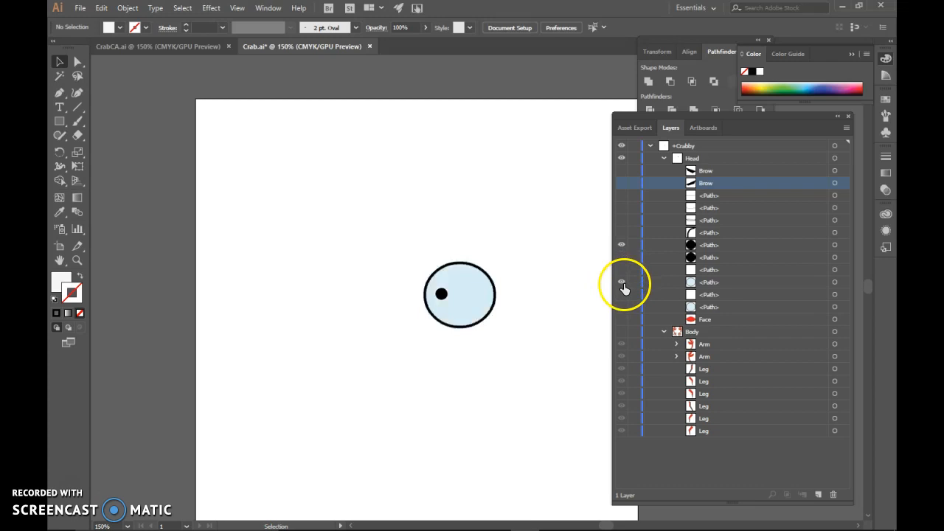
pyautogui.click(621, 269)
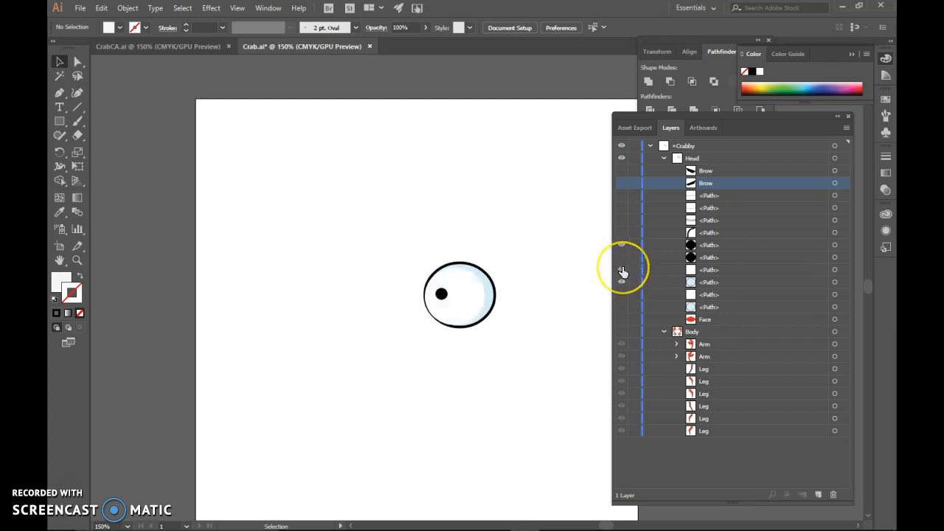
pyautogui.click(624, 296)
pyautogui.moveTo(701, 246); pyautogui.dragTo(706, 263)
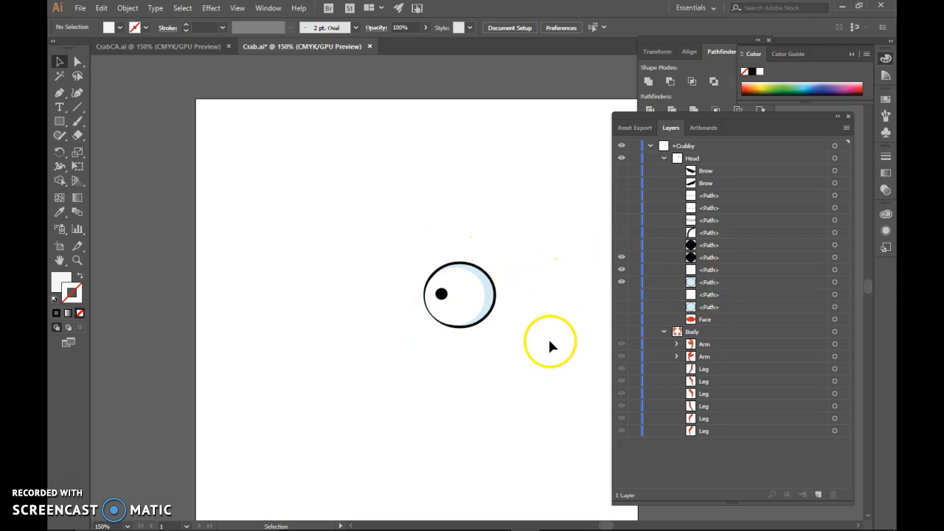
pyautogui.moveTo(521, 331); pyautogui.dragTo(423, 261)
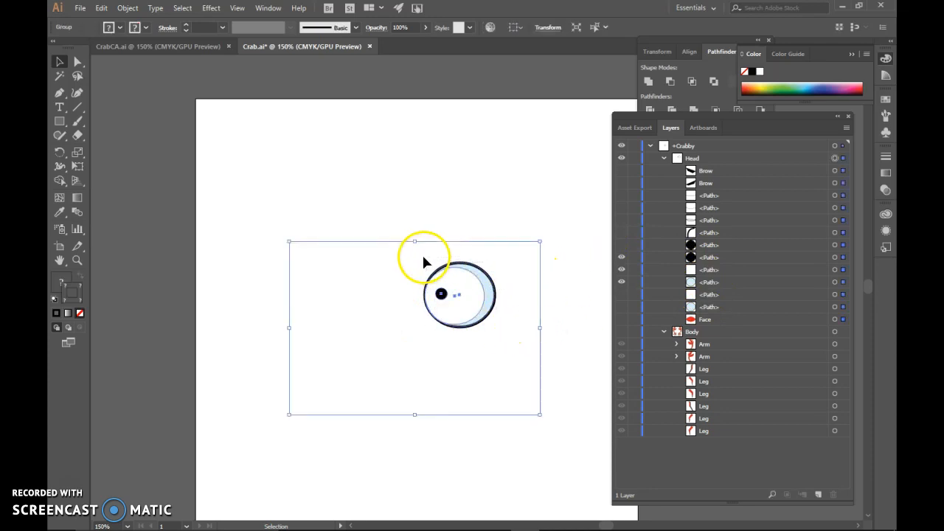
pyautogui.click(582, 303)
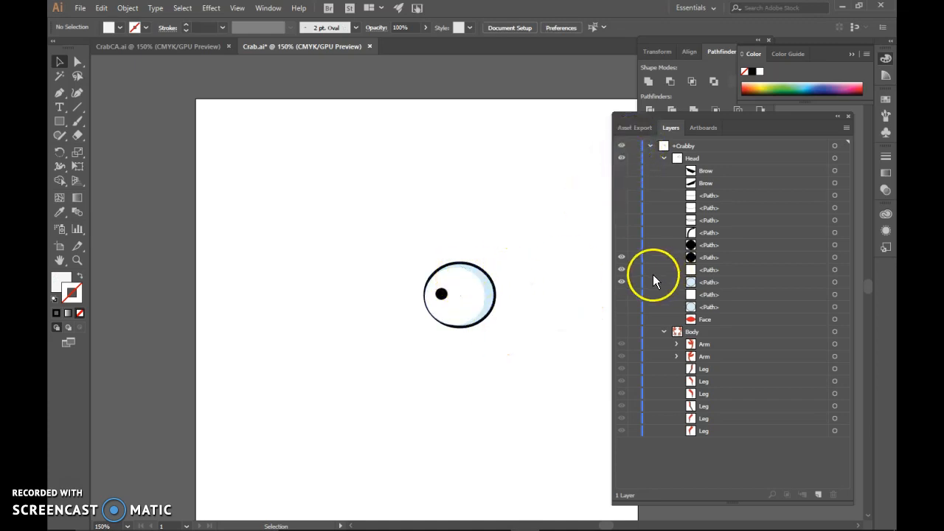
pyautogui.click(446, 298)
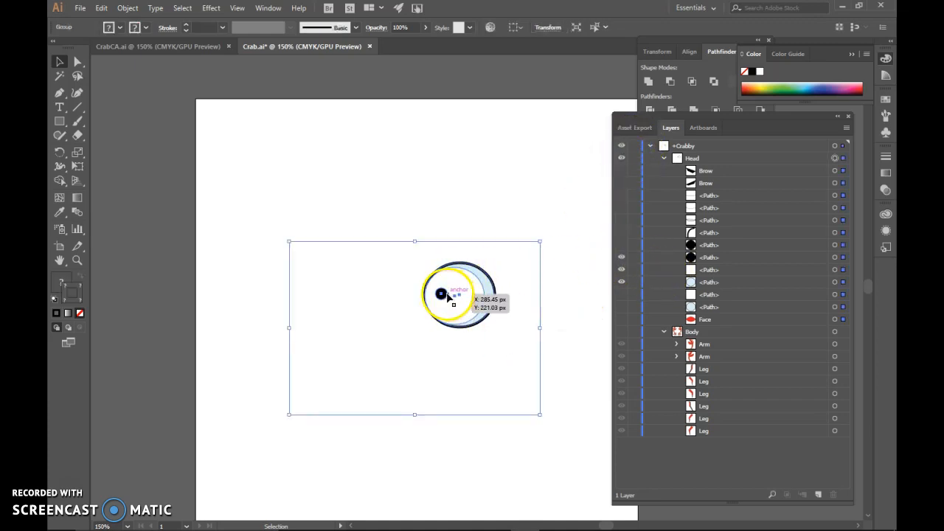
pyautogui.click(568, 310)
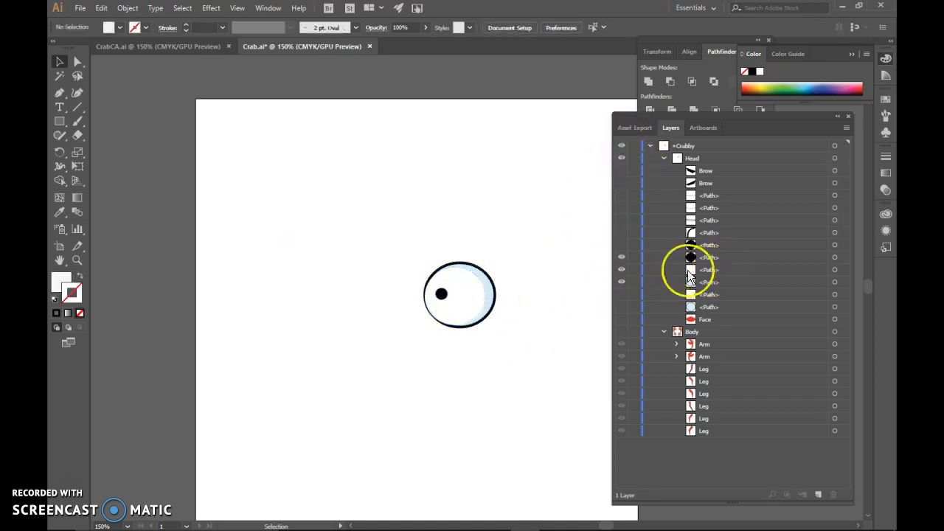
# Step: Select the visible pupil and its two eyeball paths in Head and group them
pyautogui.click(747, 258)
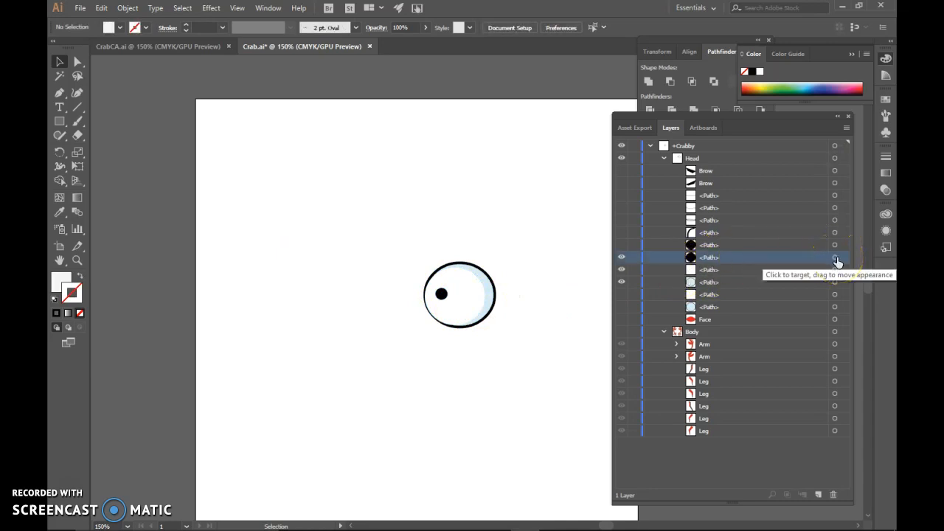
pyautogui.click(835, 258)
pyautogui.keyDown('shift'); pyautogui.click(835, 271); pyautogui.keyUp('shift')
pyautogui.keyDown('shift'); pyautogui.click(835, 283); pyautogui.keyUp('shift')
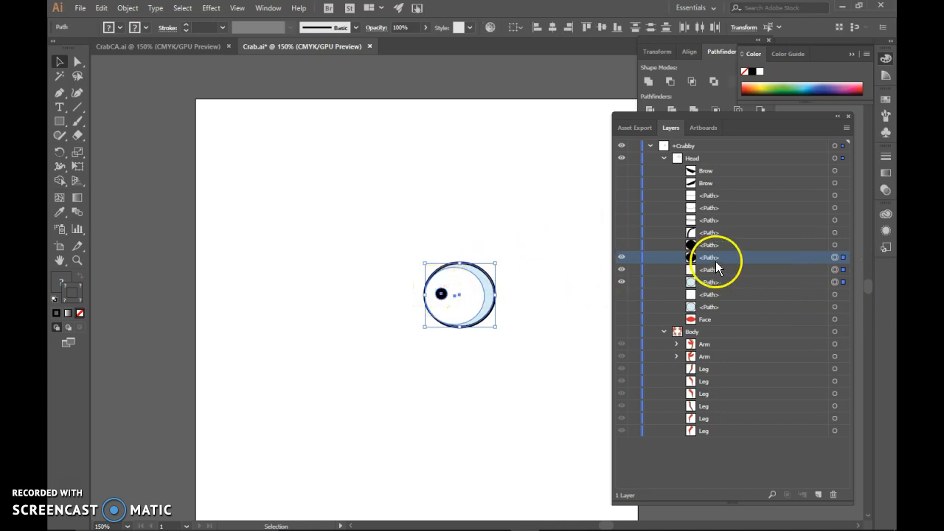
pyautogui.hotkey('ctrl', 'g')
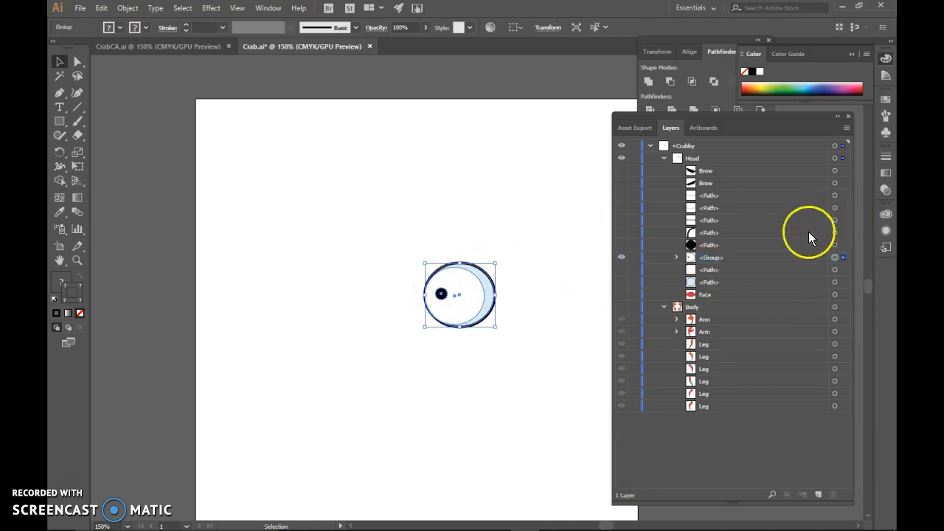
# Step: Rename the new pupil and eyeball group as Eye and deselect it
pyautogui.doubleClick(723, 255)
pyautogui.write('Eye')
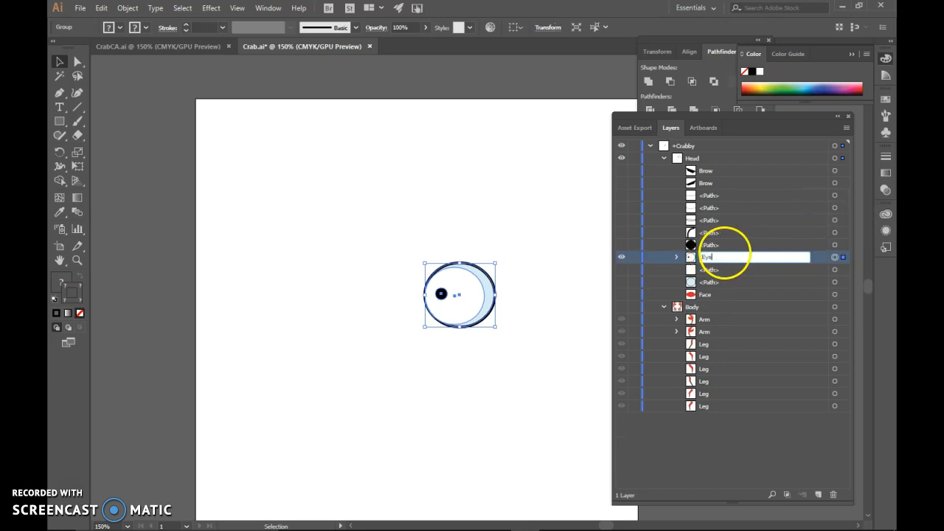
pyautogui.press('Return')
pyautogui.click(727, 282)
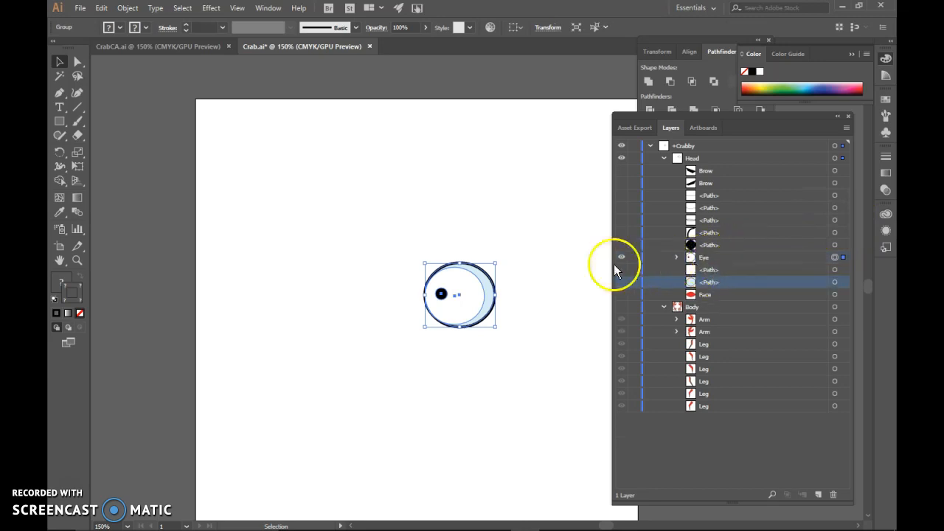
pyautogui.click(537, 295)
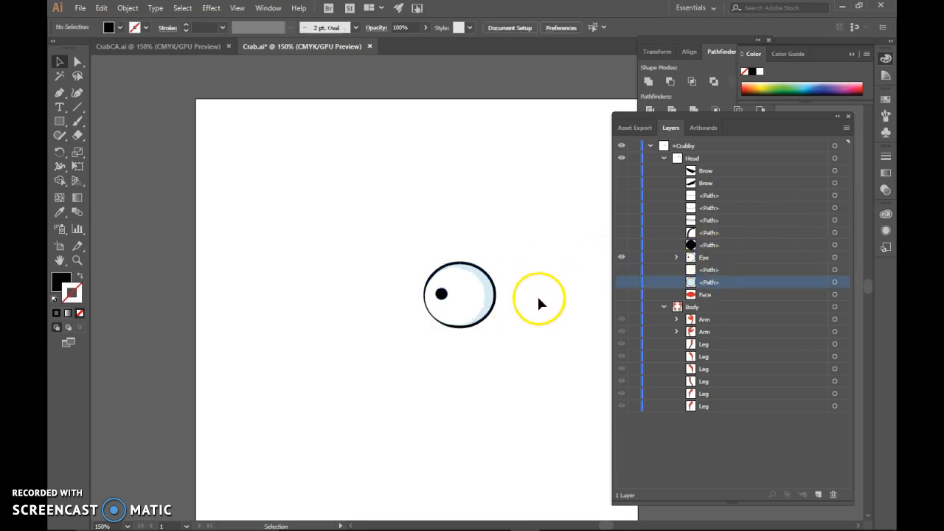
# Step: Move the left-hand eye's pupil below the Eye group, hide that group, and show the pupil with its two eyeball paths
pyautogui.click(702, 246)
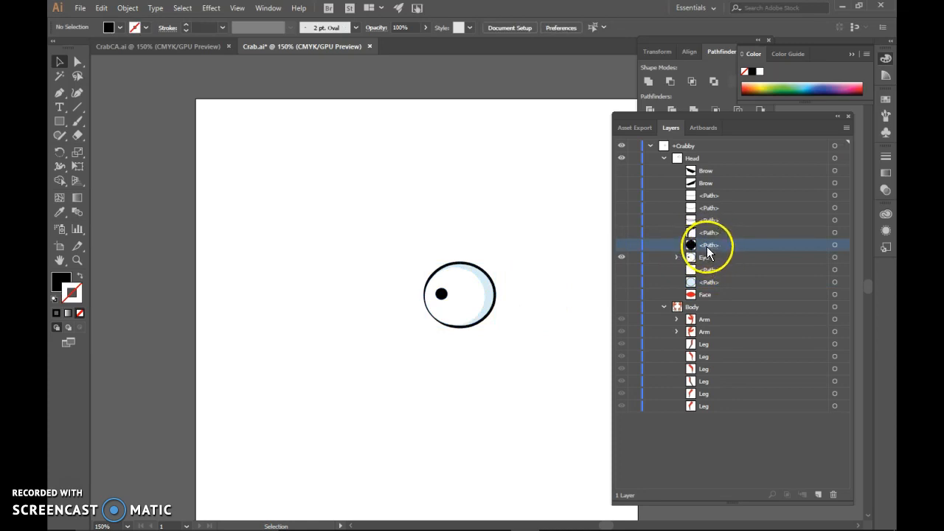
pyautogui.moveTo(709, 247); pyautogui.dragTo(709, 264)
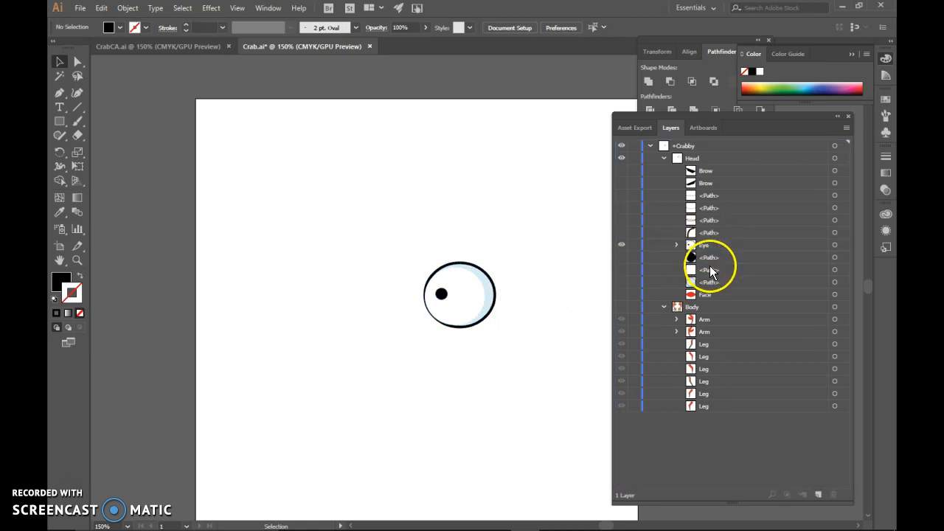
pyautogui.click(622, 245)
pyautogui.click(621, 257)
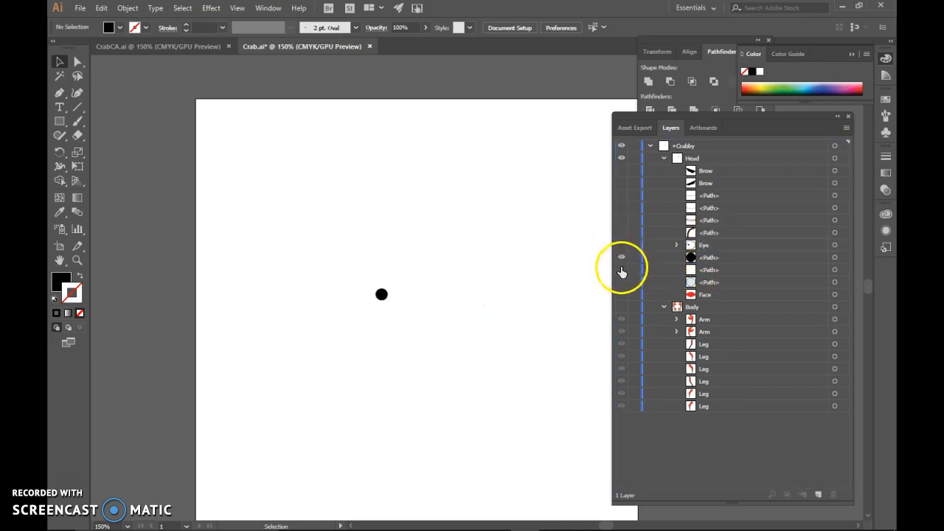
pyautogui.click(622, 283)
pyautogui.click(622, 270)
pyautogui.click(622, 269)
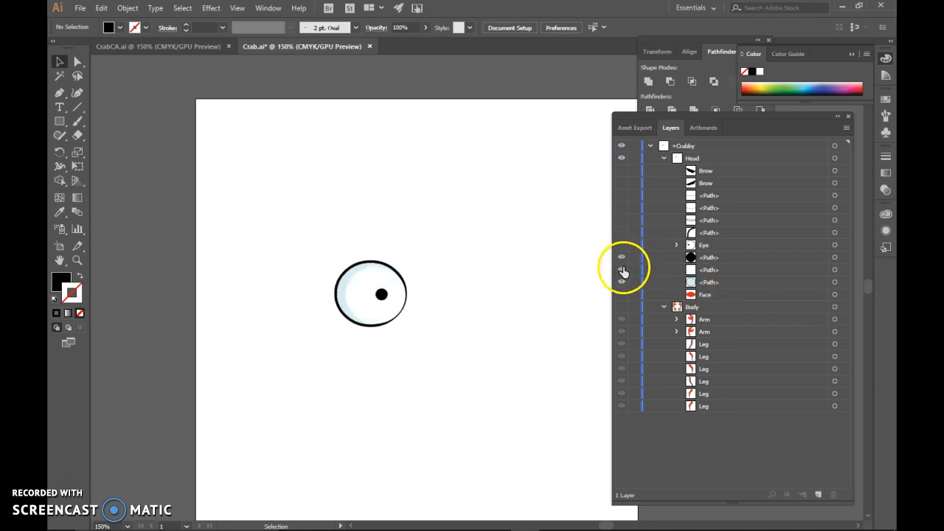
# Step: Select the left-hand eye's pupil and its two eyeball paths in Head and group them
pyautogui.click(834, 258)
pyautogui.click(834, 269)
pyautogui.keyDown('shift'); pyautogui.click(835, 283); pyautogui.keyUp('shift')
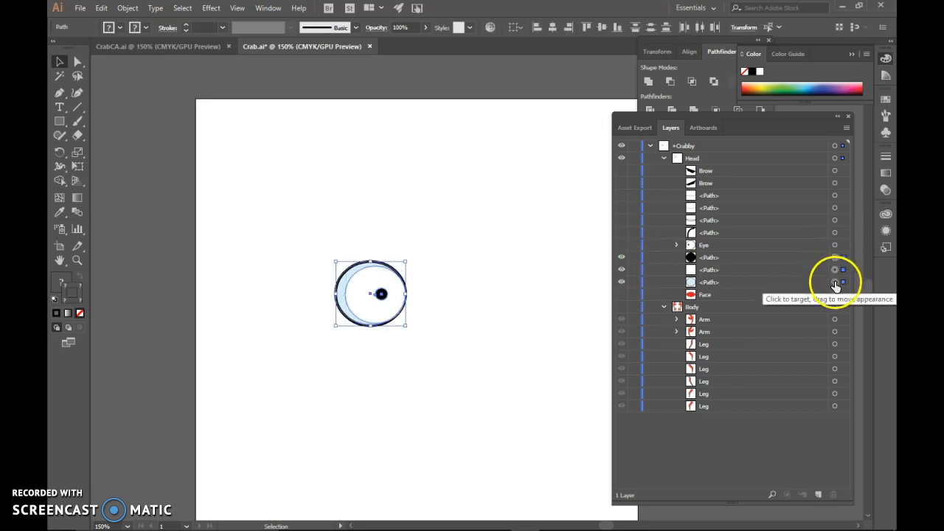
pyautogui.press('a')
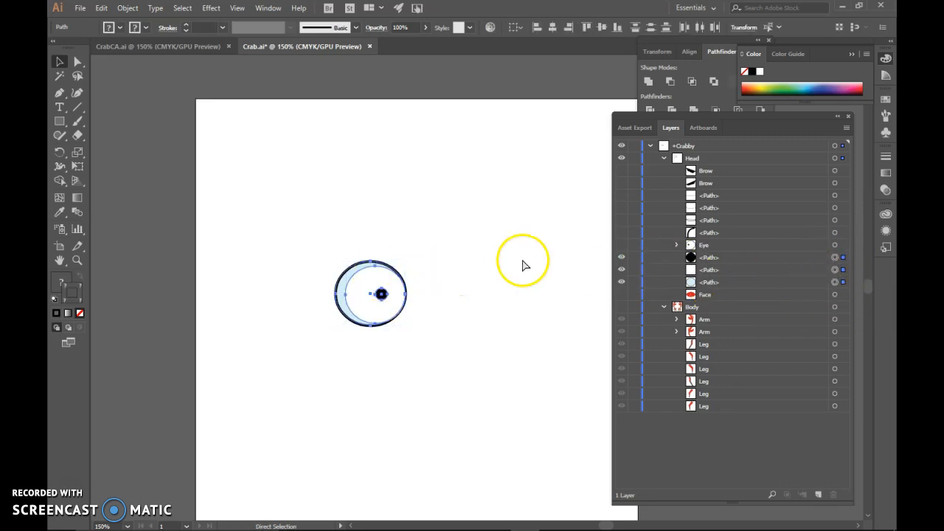
pyautogui.hotkey('ctrl', 'g')
pyautogui.press('v')
# Step: Rename the new left-hand pupil and eyeball group as Eye
pyautogui.doubleClick(707, 256)
pyautogui.write('Eey')
pyautogui.press('BackSpace')
pyautogui.press('BackSpace')
pyautogui.write('ye')
pyautogui.press('Return')
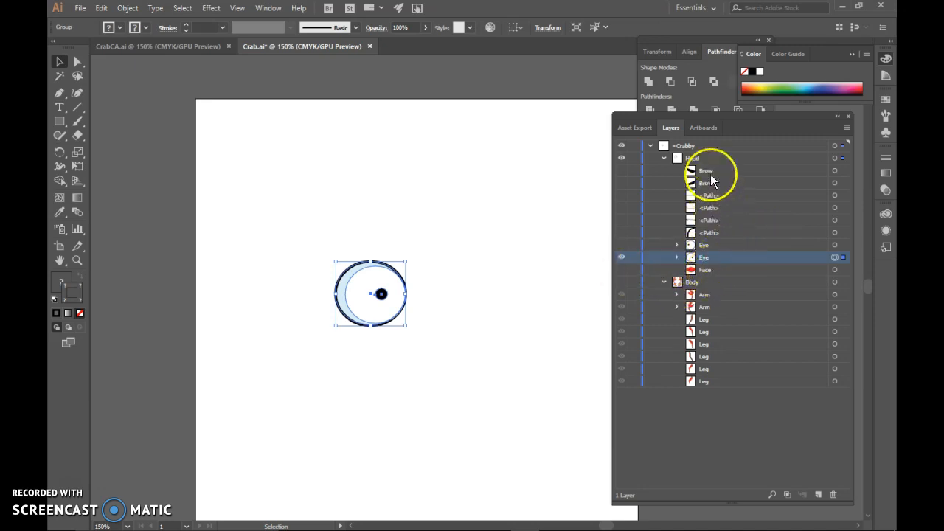
# Step: Hide the left-hand Eye group, show the four mouth line paths in Head, and group them
pyautogui.click(621, 257)
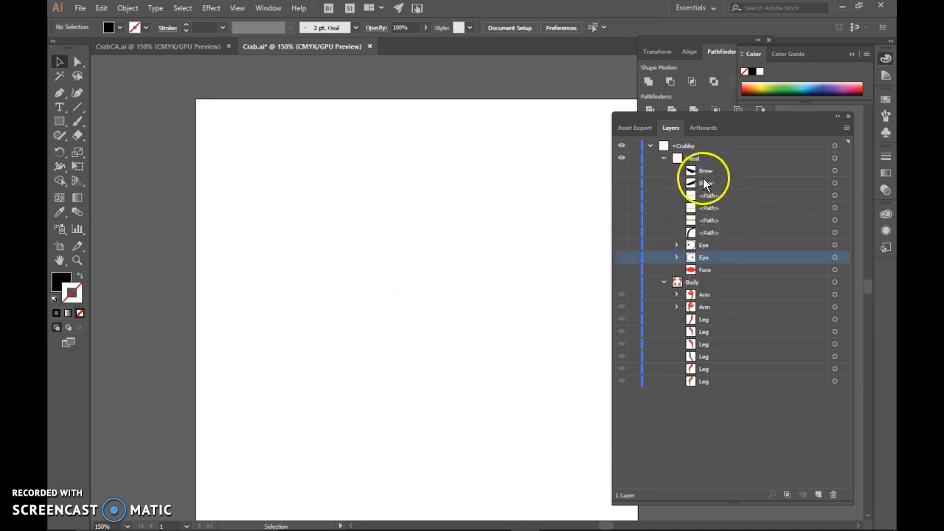
pyautogui.click(622, 195)
pyautogui.click(622, 208)
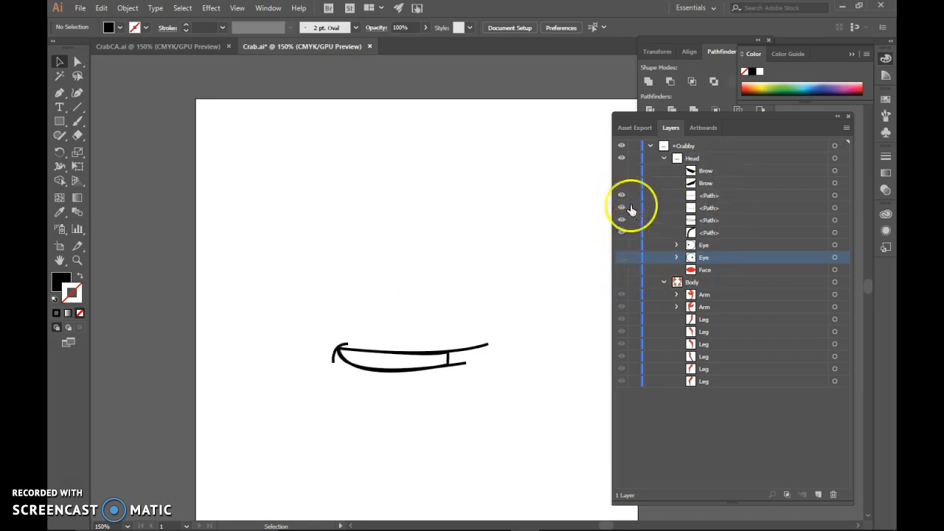
pyautogui.click(834, 195)
pyautogui.keyDown('shift'); pyautogui.click(834, 208); pyautogui.keyUp('shift')
pyautogui.keyDown('shift'); pyautogui.click(835, 220); pyautogui.keyUp('shift')
pyautogui.keyDown('shift'); pyautogui.click(834, 233); pyautogui.keyUp('shift')
pyautogui.hotkey('ctrl', 'g')
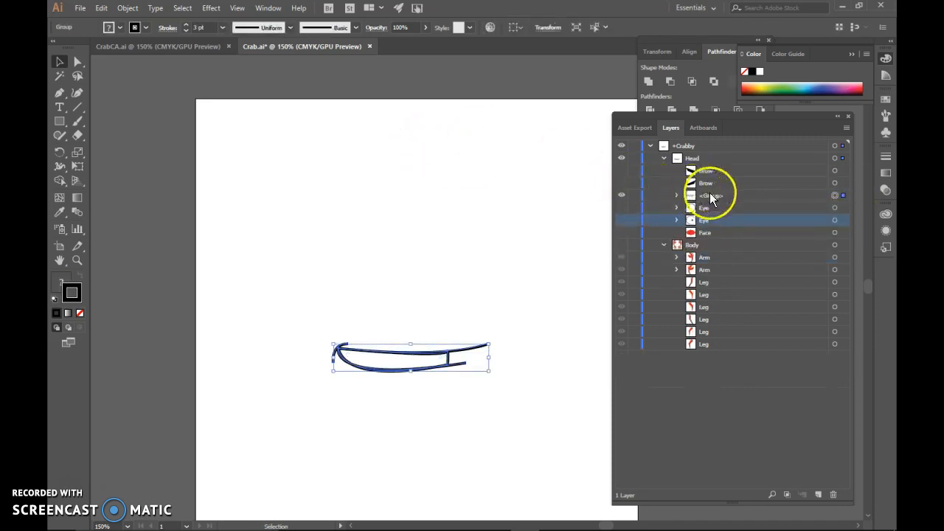
# Step: Rename the new group of mouth lines as Mouth
pyautogui.doubleClick(710, 195)
pyautogui.write('Mouth')
pyautogui.press('Return')
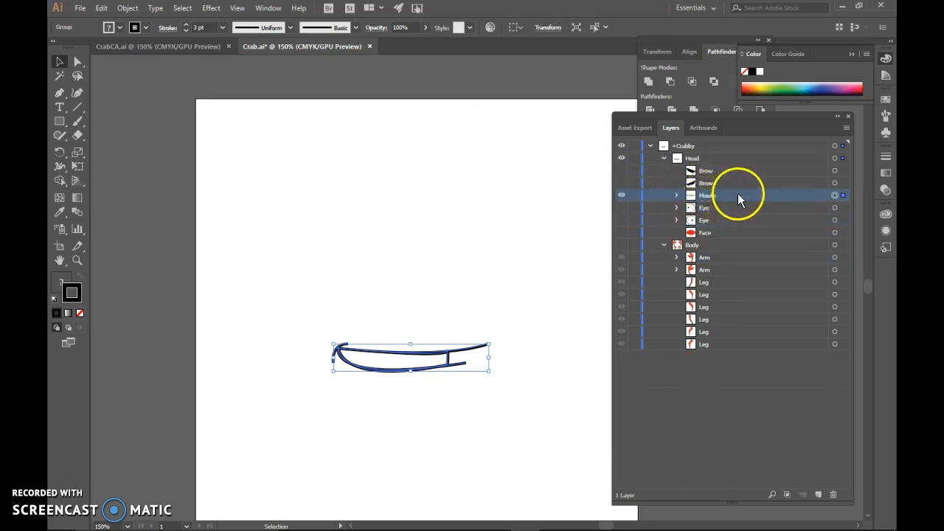
pyautogui.click(690, 422)
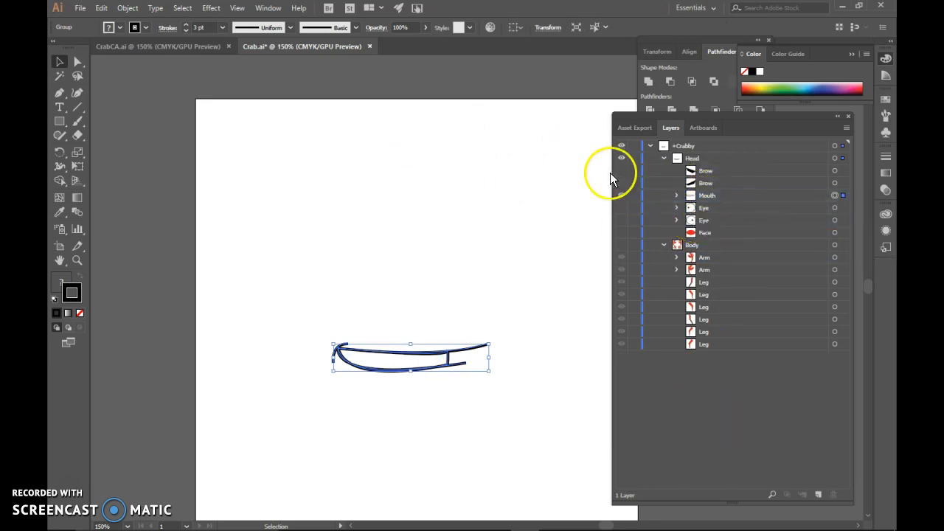
# Step: Show all remaining Head and Body parts, deselect the mouth, and collapse the Body group while keeping Head expanded
pyautogui.moveTo(621, 170); pyautogui.dragTo(624, 251)
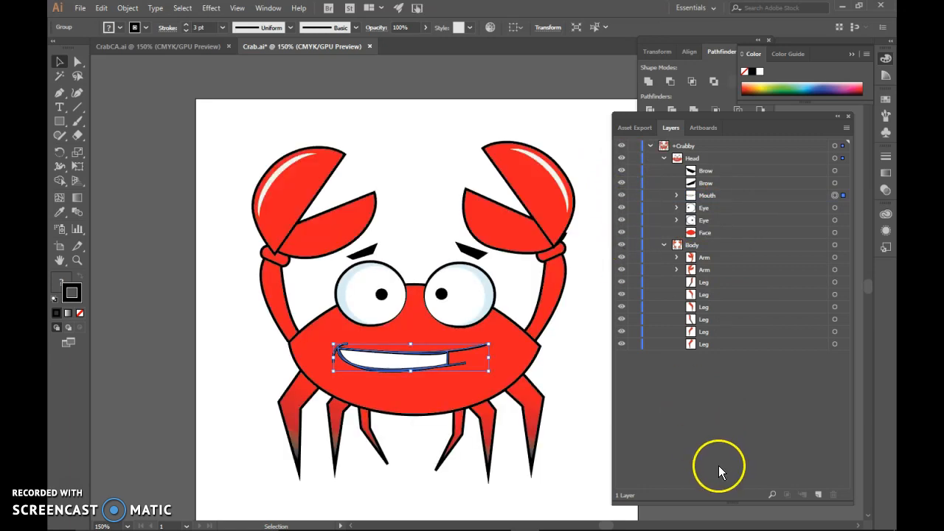
pyautogui.click(573, 417)
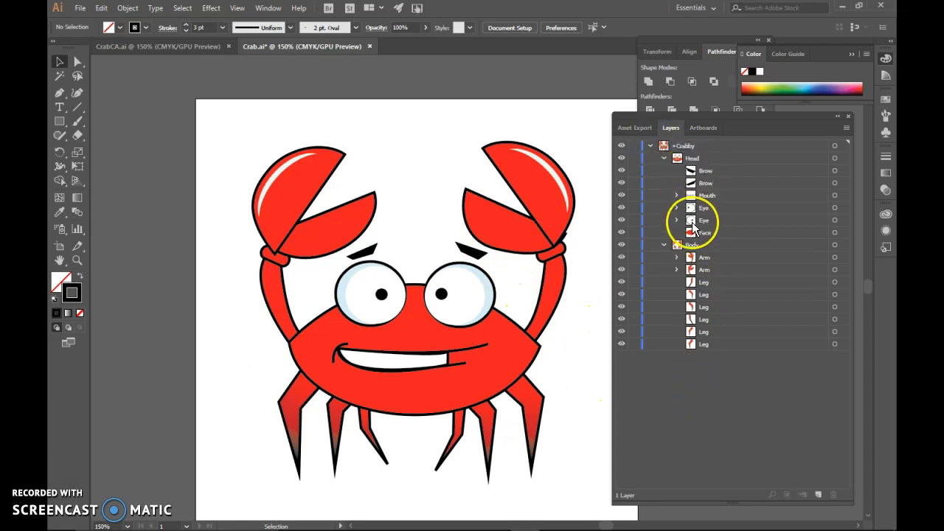
pyautogui.click(664, 245)
pyautogui.click(663, 158)
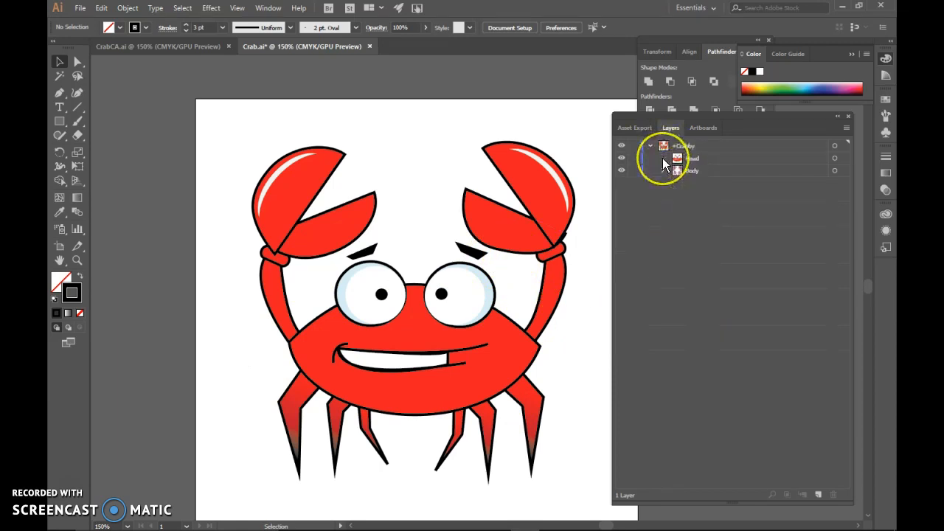
pyautogui.click(663, 158)
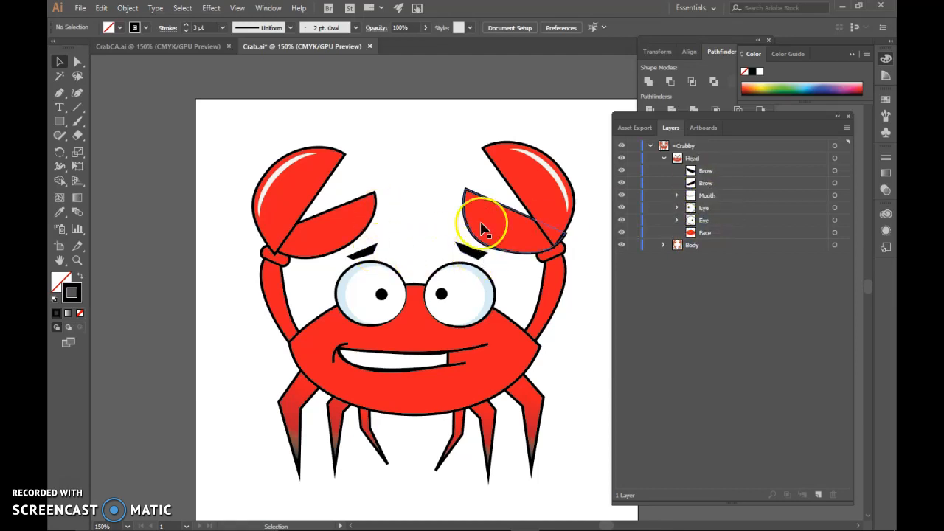
# Step: Rename both Brow paths in the Head group as +Brow
pyautogui.click(705, 174)
pyautogui.doubleClick(703, 171)
pyautogui.press('Escape')
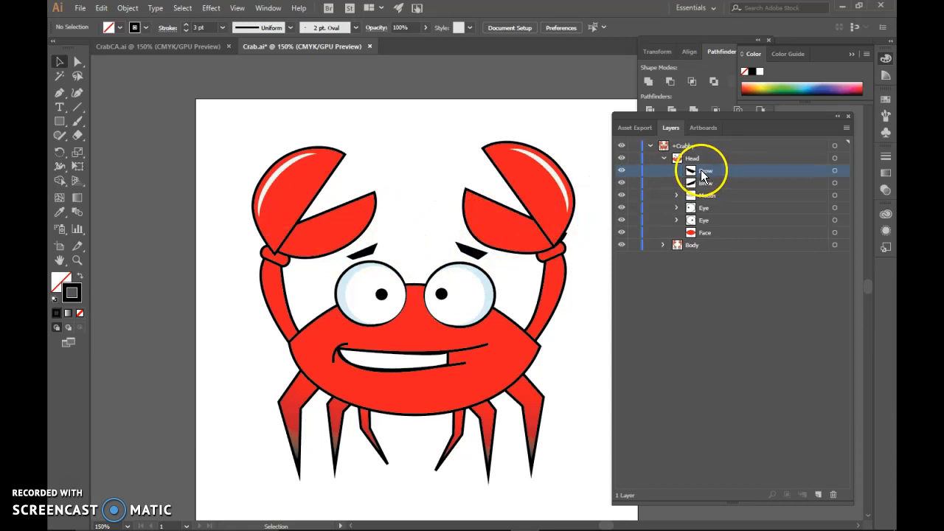
pyautogui.doubleClick(700, 169)
pyautogui.click(404, 236)
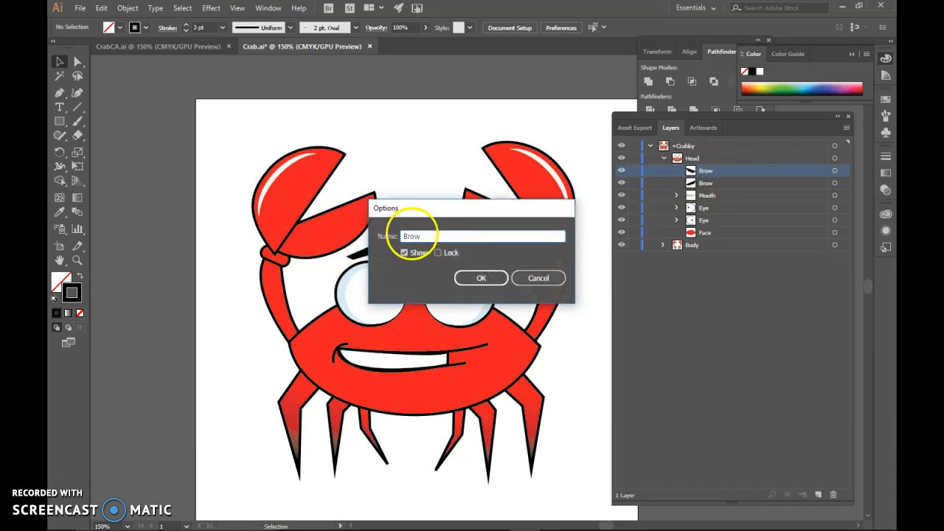
pyautogui.press('Escape')
pyautogui.doubleClick(702, 185)
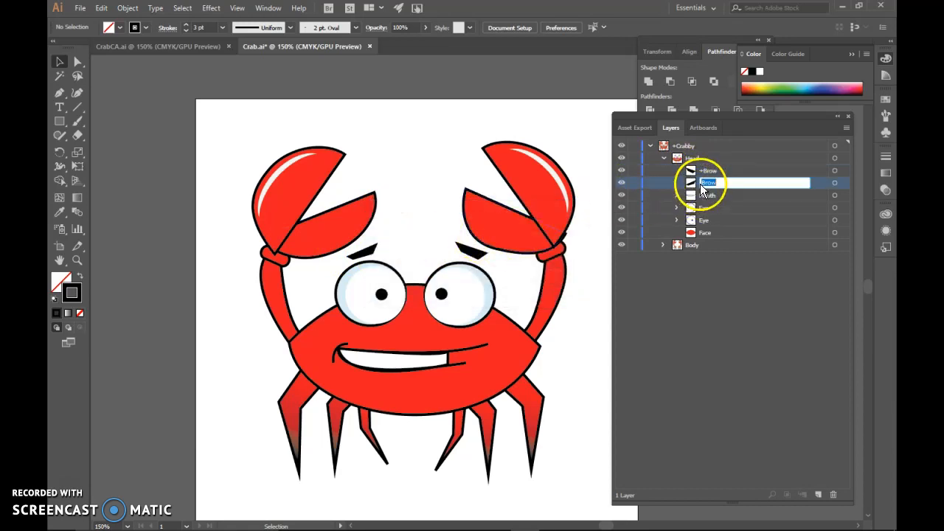
pyautogui.press('Escape')
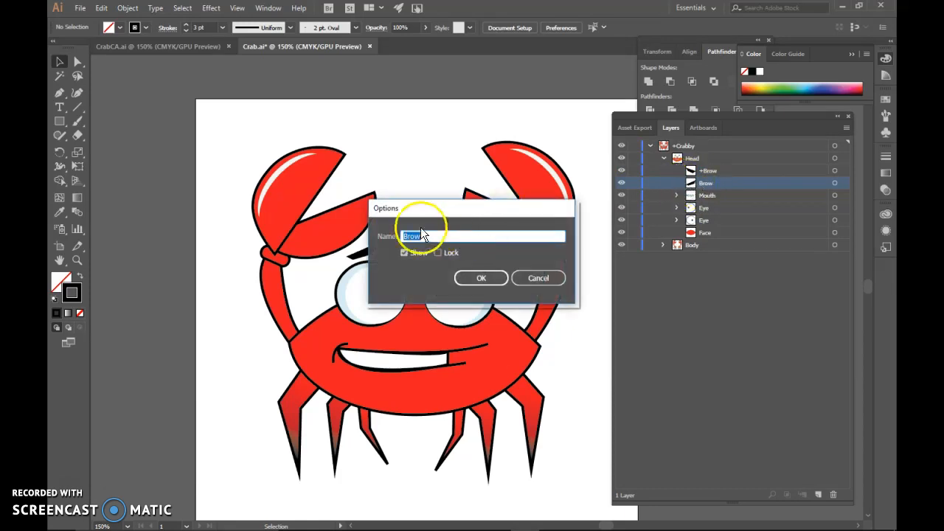
pyautogui.click(411, 235)
pyautogui.press('Return')
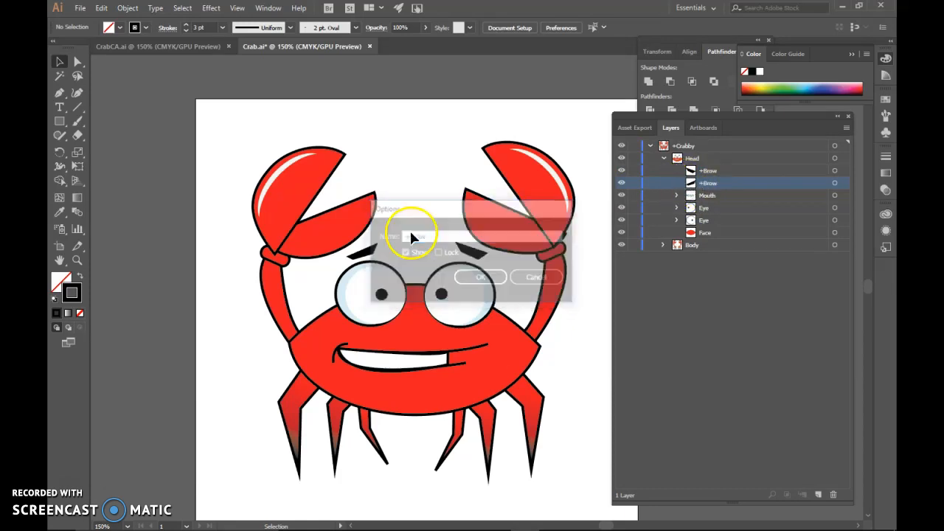
pyautogui.click(730, 295)
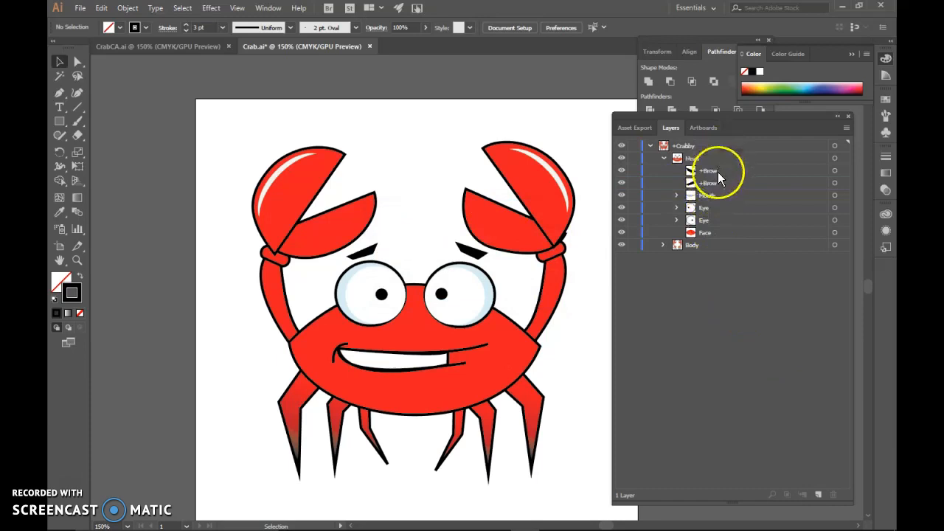
# Step: Save the document as a new Adobe Illustrator file named Crab2 with the default Illustrator options
pyautogui.click(78, 8)
pyautogui.click(105, 118)
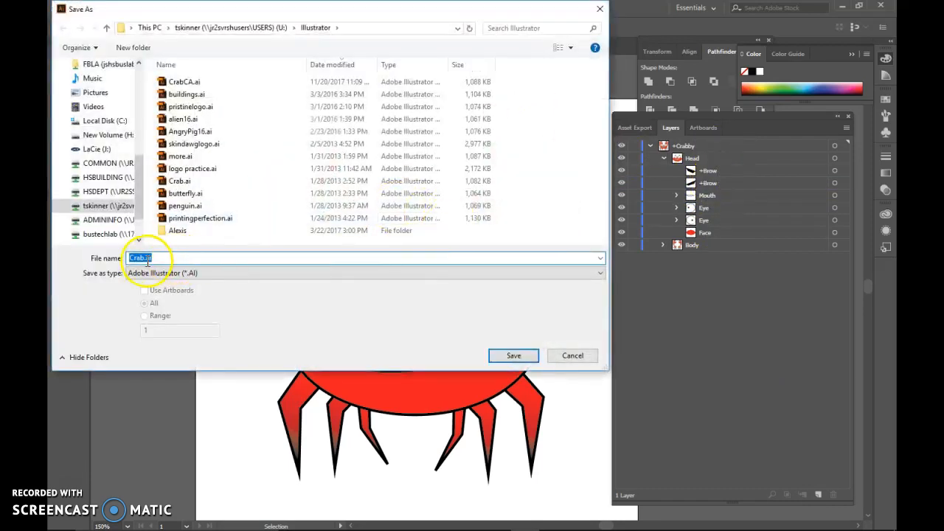
pyautogui.press('Return')
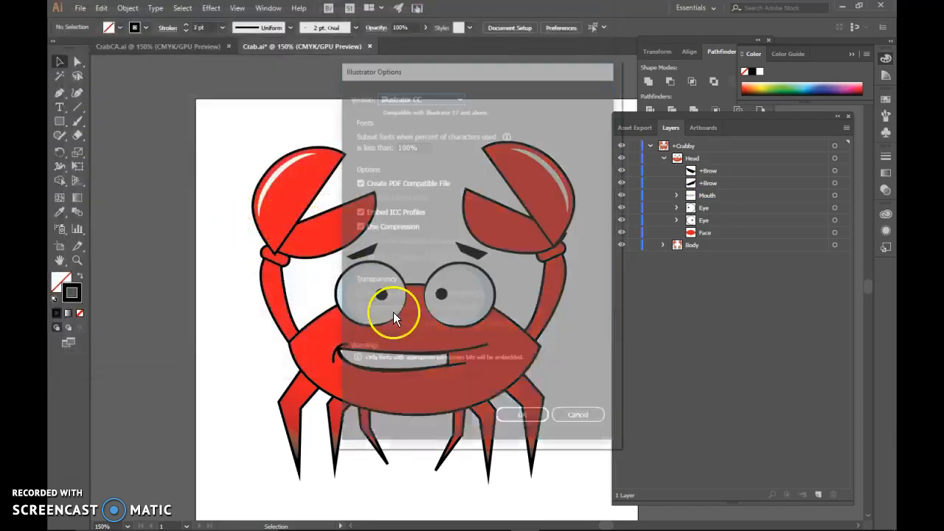
pyautogui.click(524, 418)
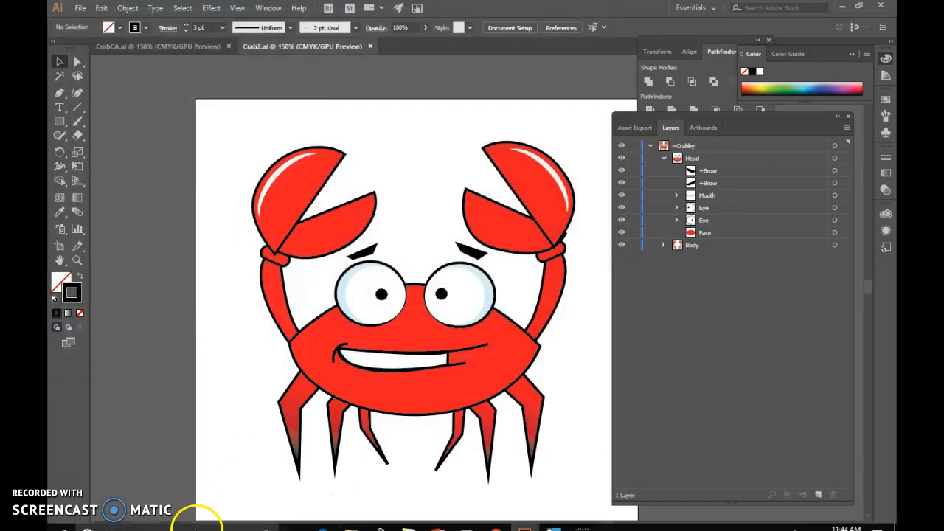
pyautogui.click(189, 520)
pyautogui.write('char')
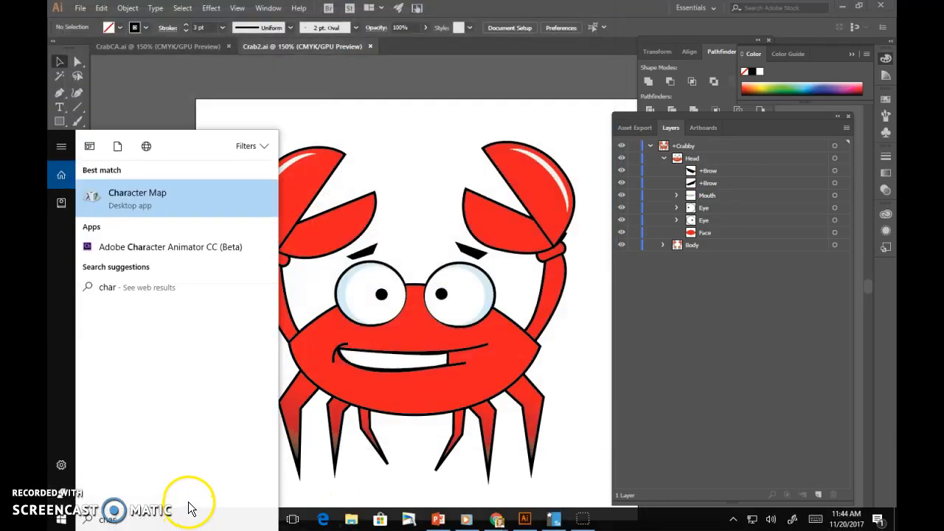
pyautogui.press('Return')
pyautogui.click(328, 44)
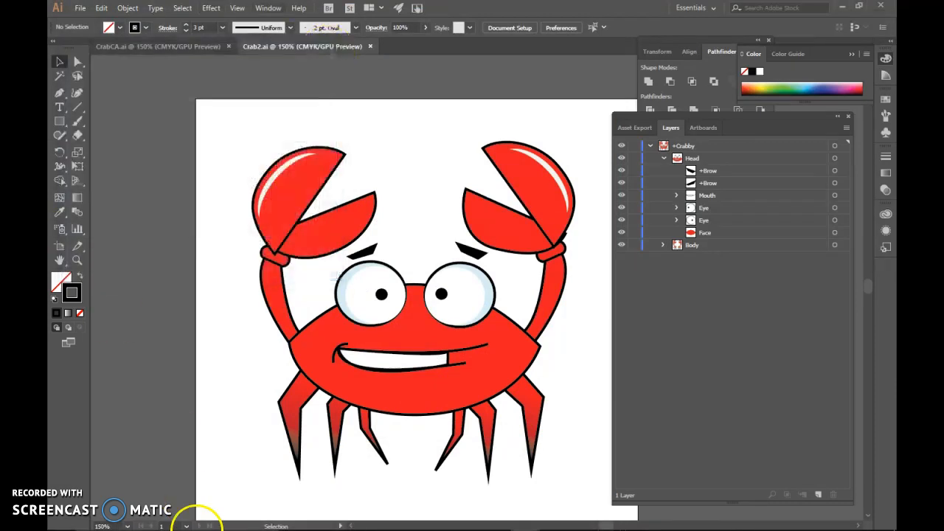
# Step: Find and launch Adobe Character Animator CC (Beta), and select the CrabCA scene in its project
pyautogui.click(171, 520)
pyautogui.write('charac')
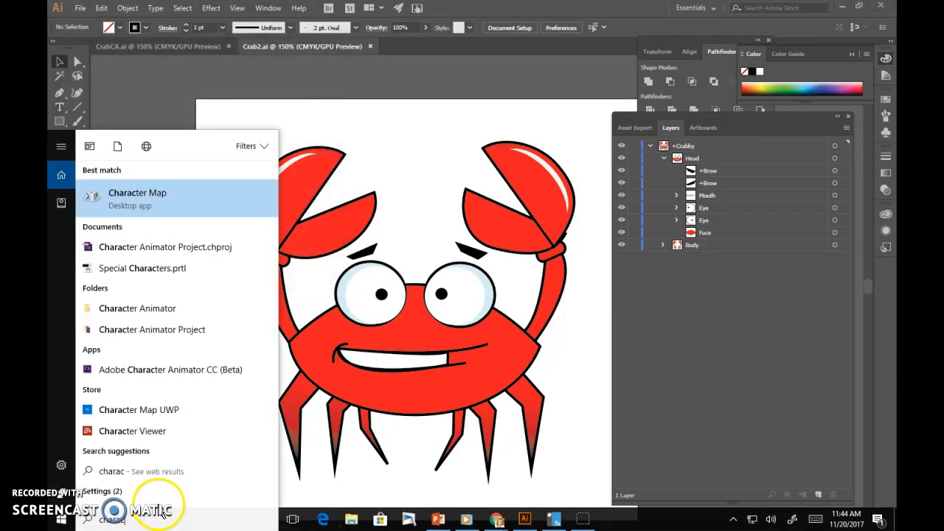
pyautogui.click(155, 369)
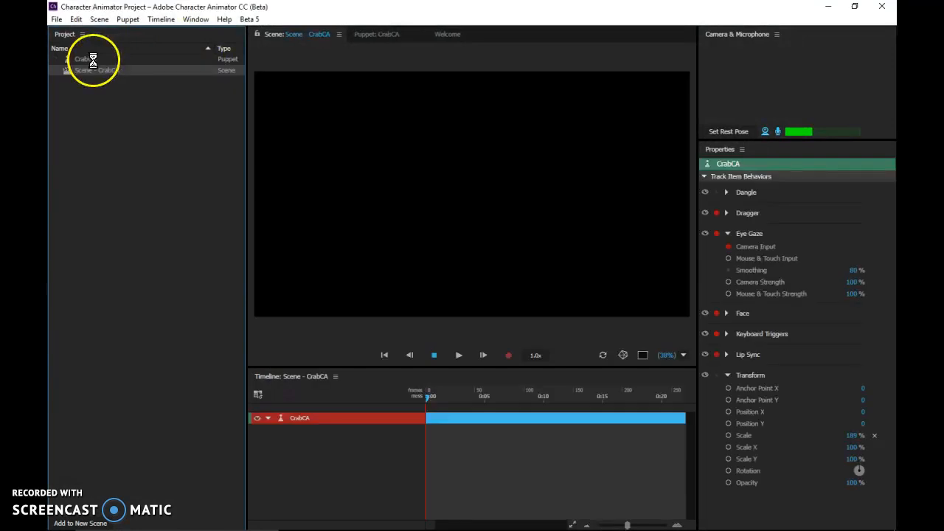
pyautogui.click(100, 72)
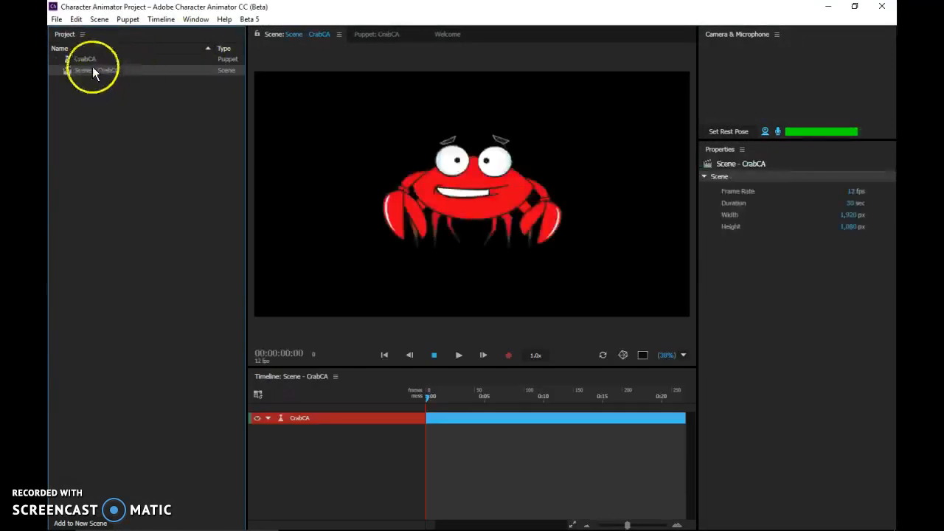
# Step: Create a new Character Animator project named CrabExample in the Beta folder
pyautogui.click(57, 19)
pyautogui.click(68, 34)
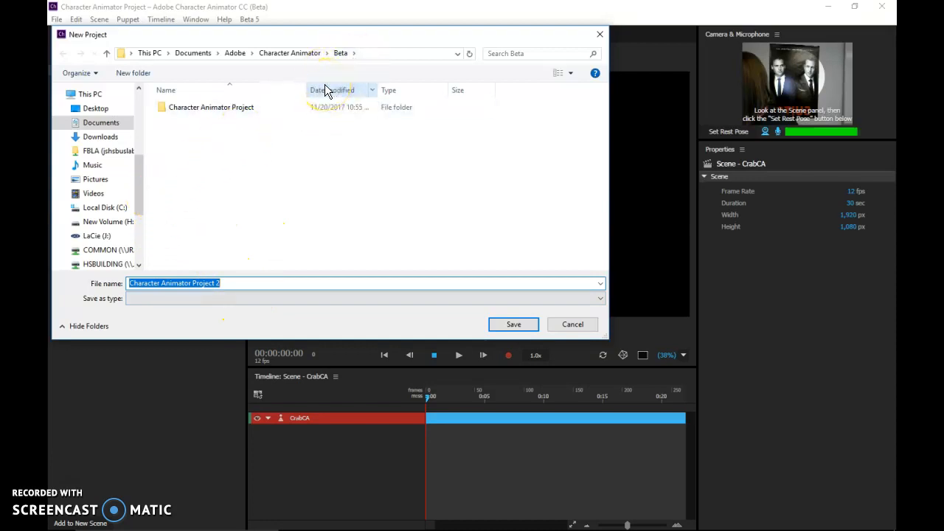
pyautogui.write('CrabExample')
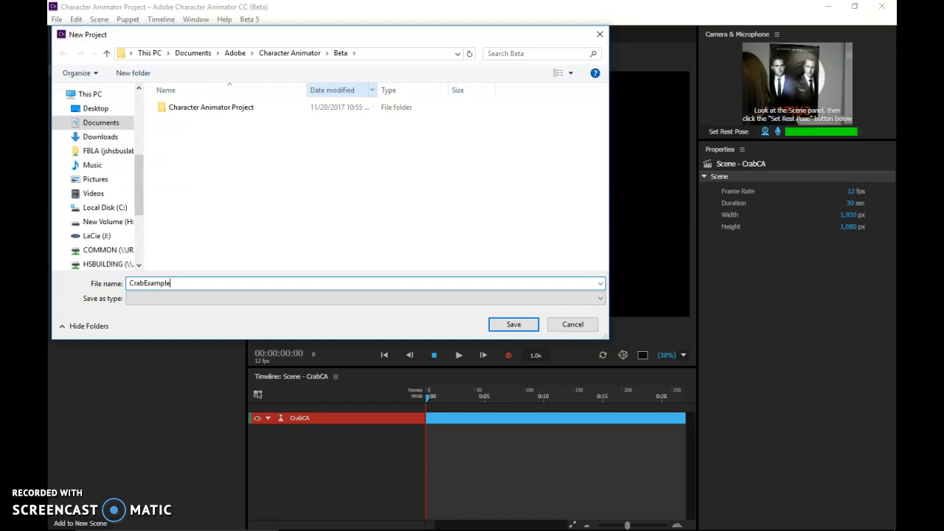
pyautogui.press('Return')
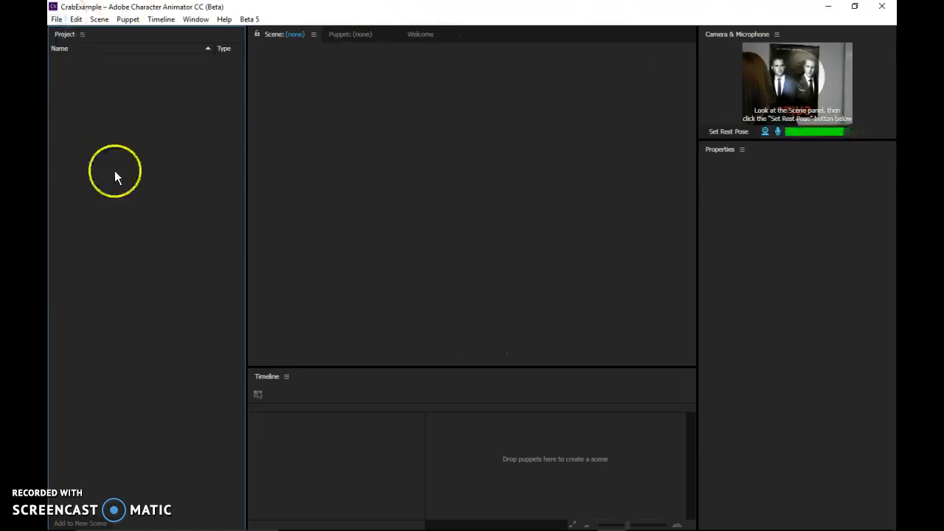
# Step: Import the Crab2.ai artwork from the Illustrator folder into the CrabExample project as a puppet
pyautogui.click(56, 20)
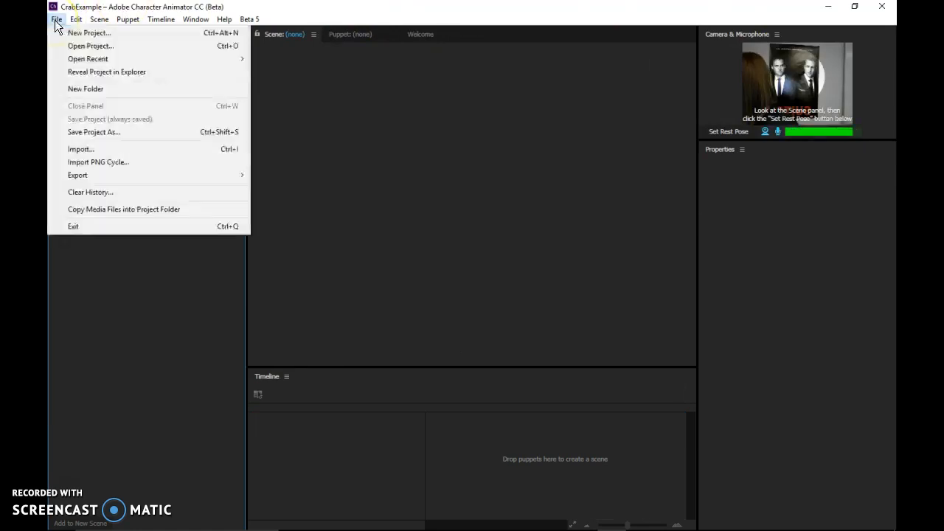
pyautogui.click(88, 151)
pyautogui.click(186, 109)
pyautogui.click(509, 324)
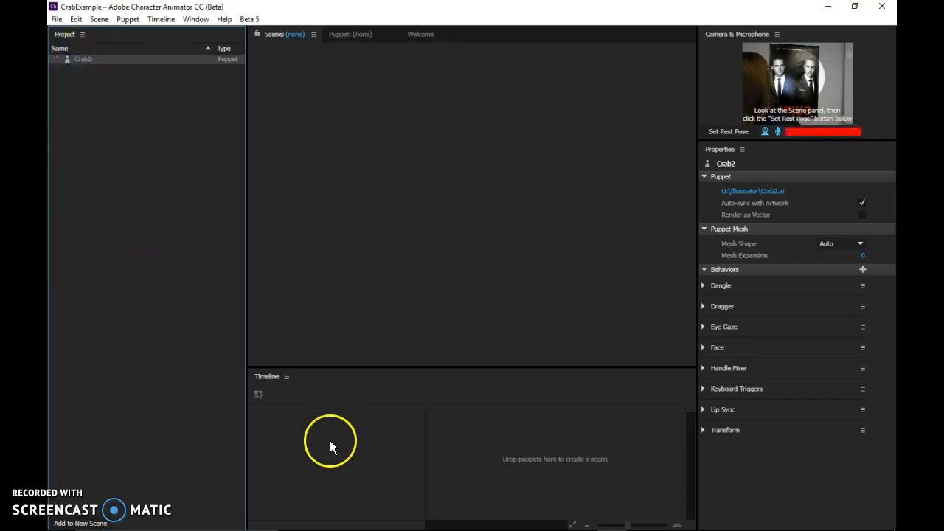
# Step: Open the Crab2 puppet to check its layers, and create a new scene by adding the puppet to the timeline
pyautogui.doubleClick(79, 59)
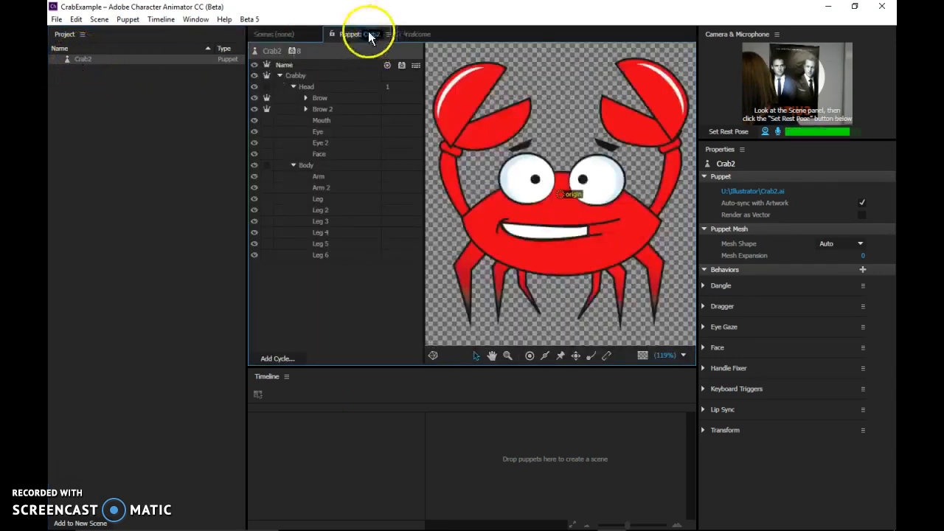
pyautogui.click(285, 33)
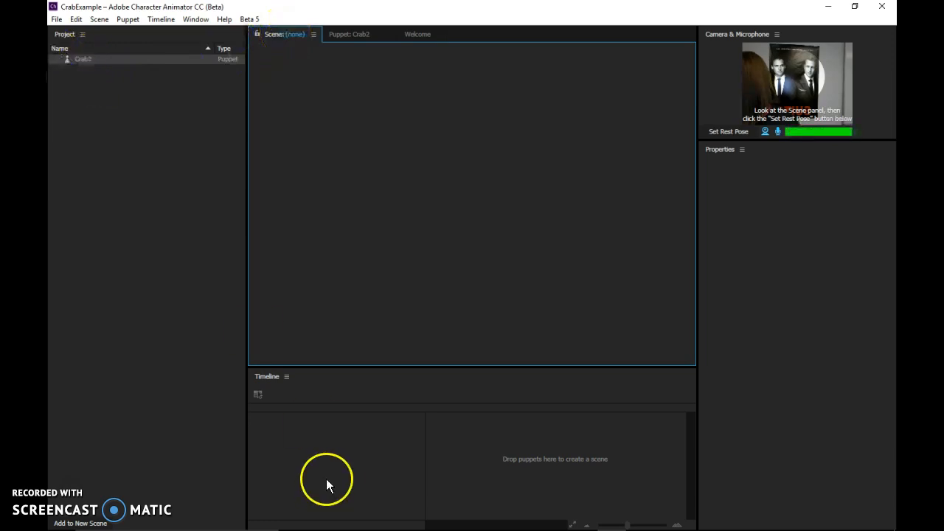
pyautogui.click(75, 59)
pyautogui.moveTo(83, 59); pyautogui.dragTo(299, 455)
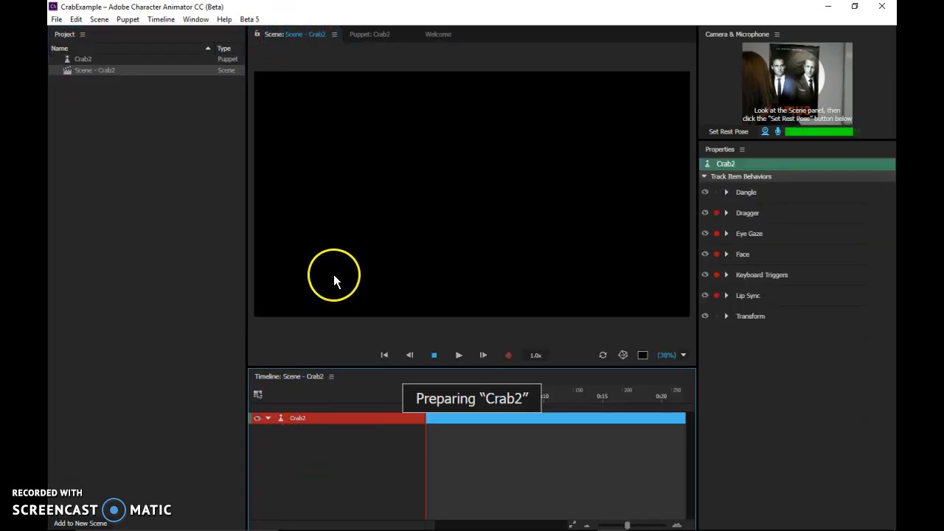
pyautogui.click(297, 36)
# Step: Tag the puppet's Brow layer as the face template's right-side eyebrow and the Brow 2 layer as its left-side eyebrow
pyautogui.click(380, 35)
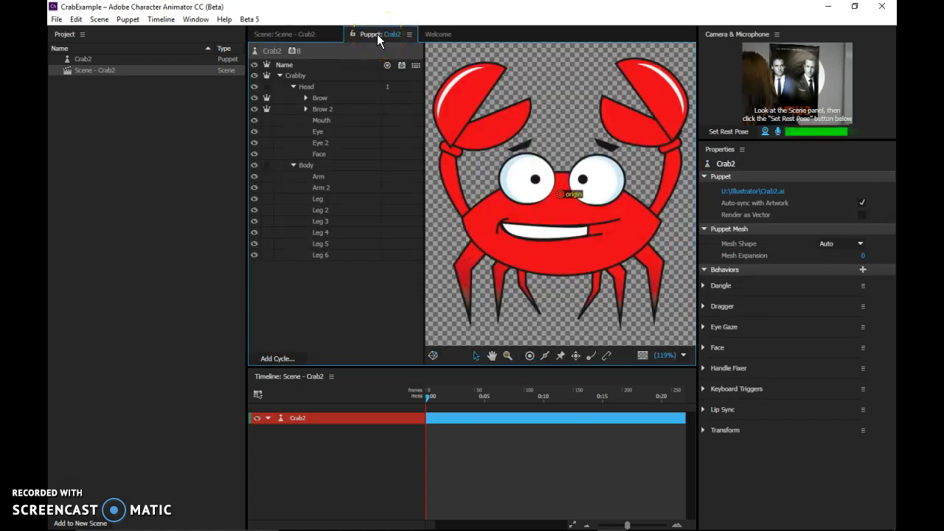
pyautogui.click(382, 36)
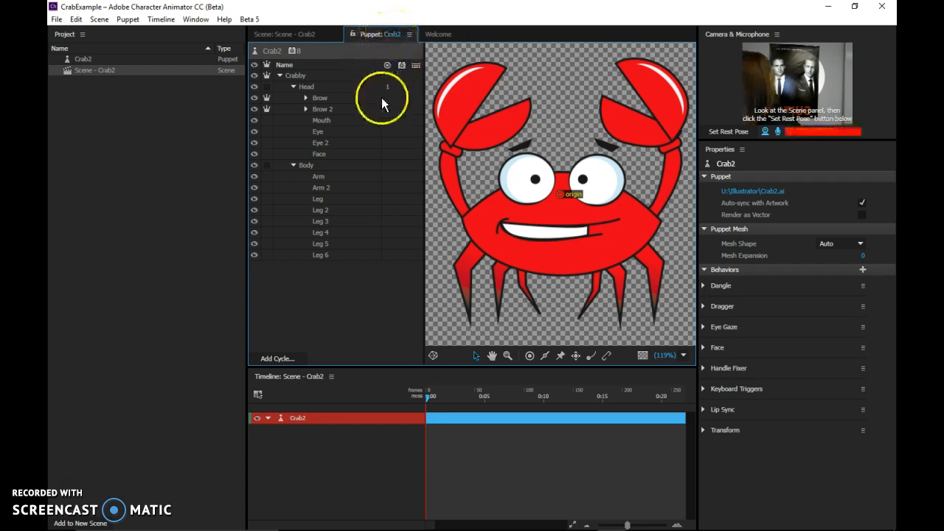
pyautogui.click(343, 99)
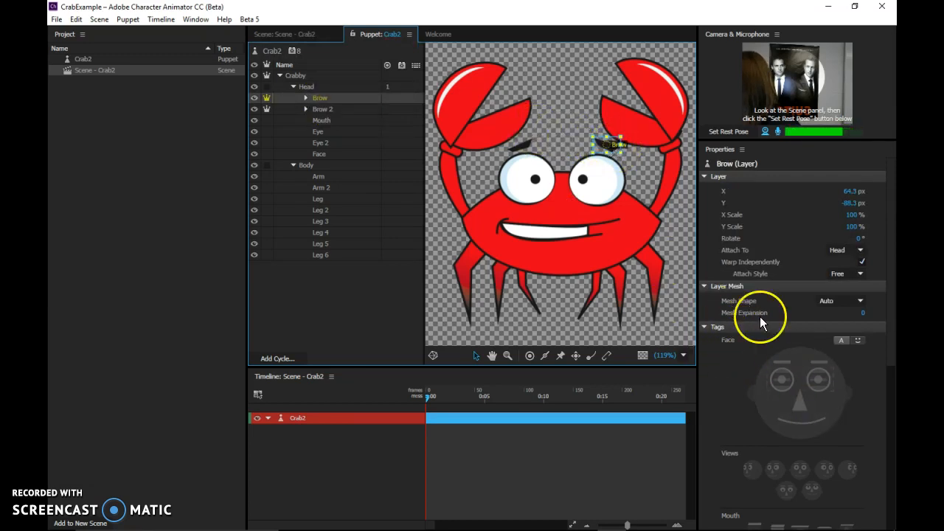
pyautogui.click(819, 362)
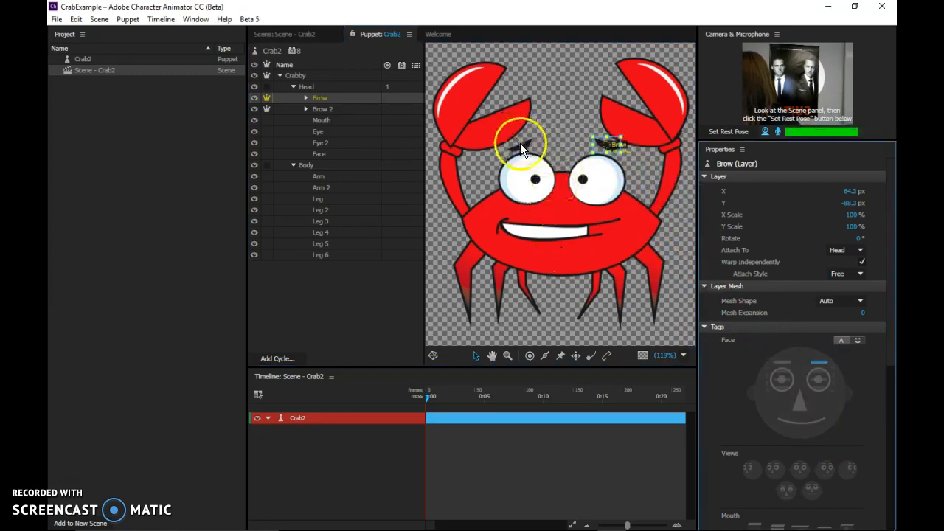
pyautogui.click(337, 111)
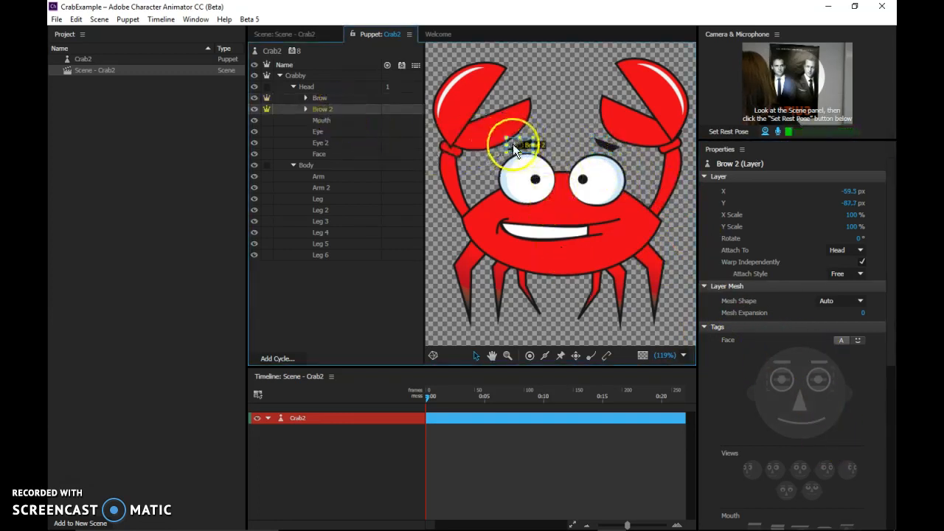
pyautogui.click(778, 360)
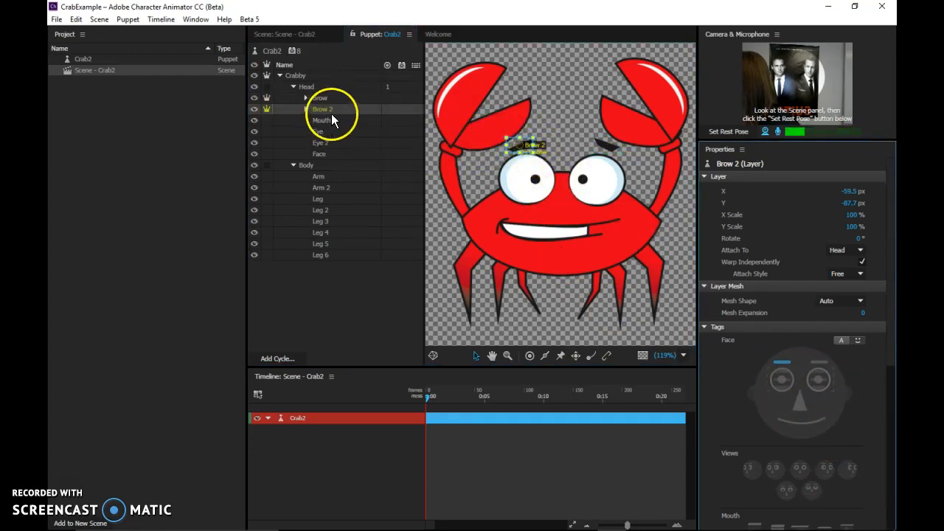
# Step: View the crab in Scene - Crab2 and set the rest pose from the camera
pyautogui.click(300, 35)
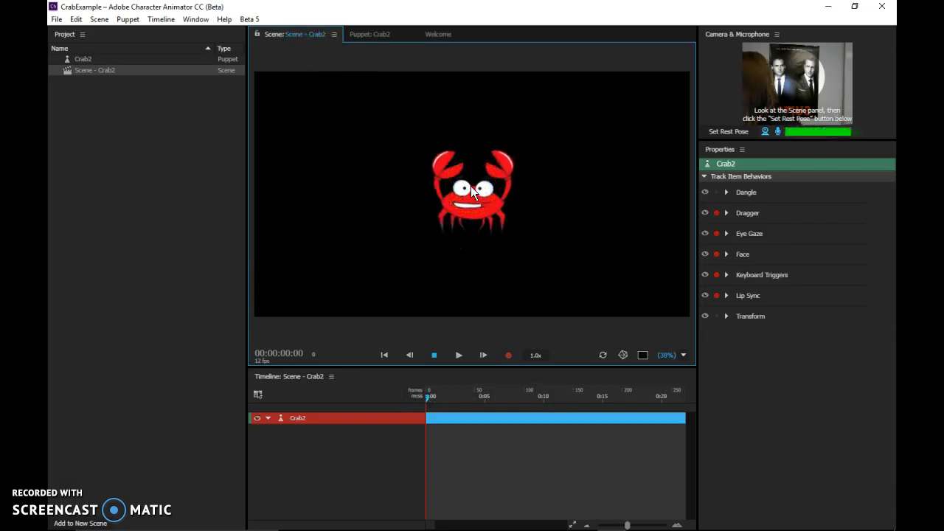
pyautogui.click(729, 130)
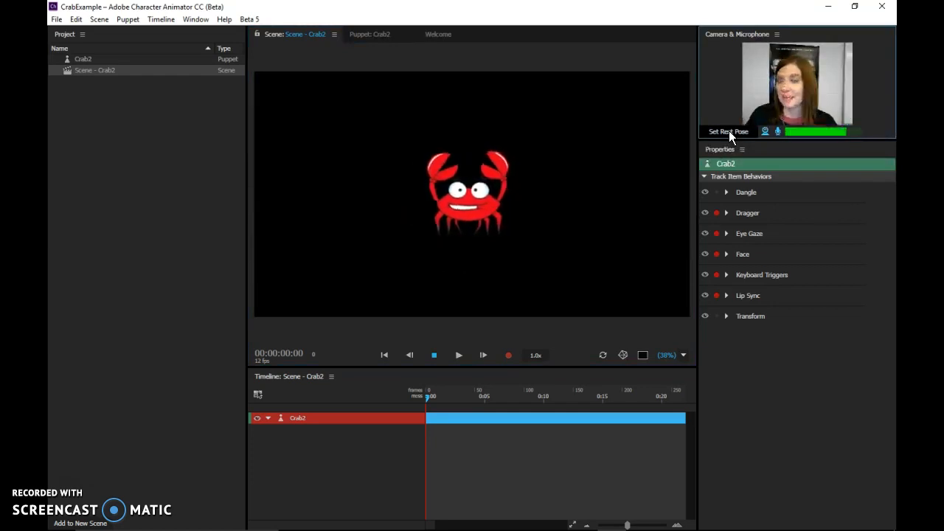
pyautogui.click(474, 194)
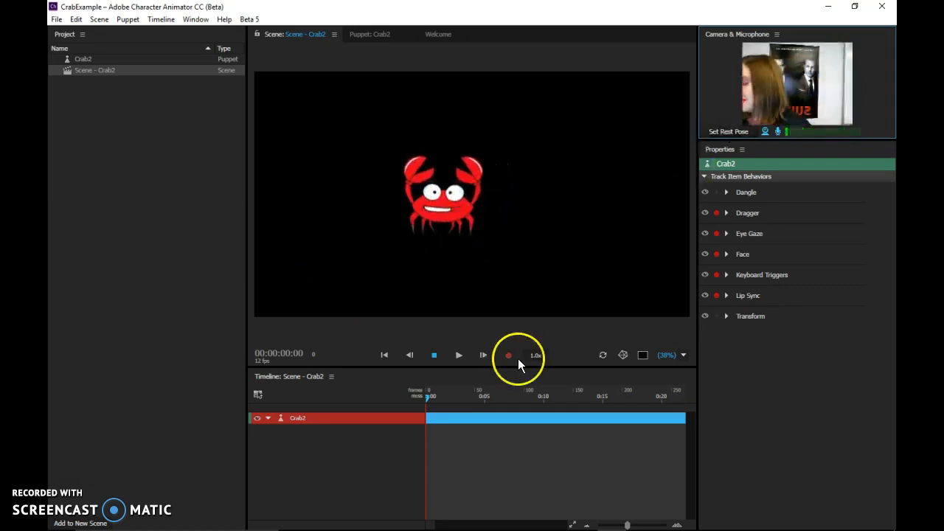
# Step: Switch to Crab2.ai in Illustrator, isolate the brow on the crab's left side and give it a 2 pt white stroke
pyautogui.moveTo(480, 524)
pyautogui.click(524, 518)
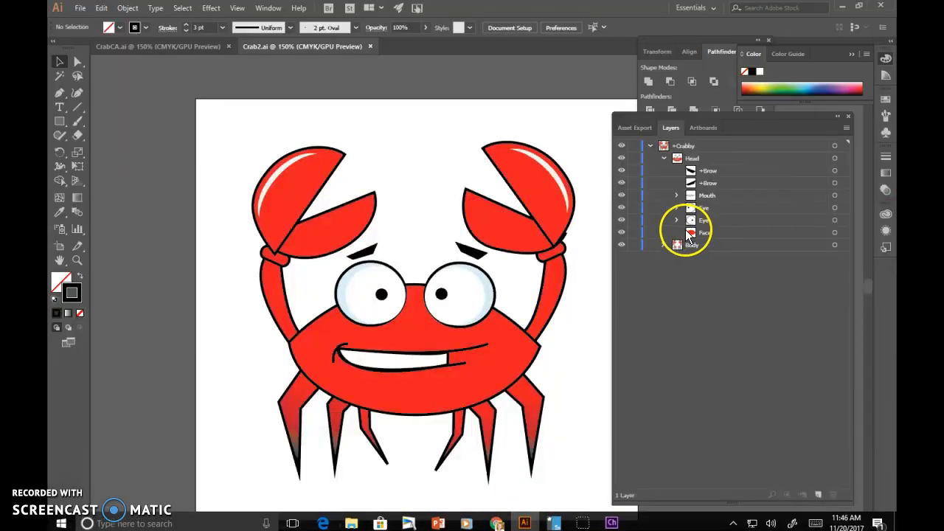
pyautogui.click(697, 170)
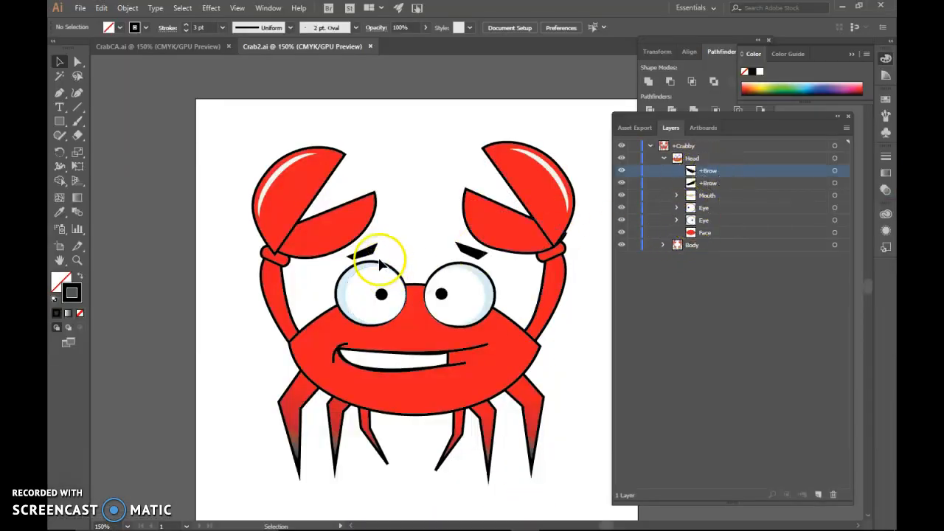
pyautogui.click(366, 254)
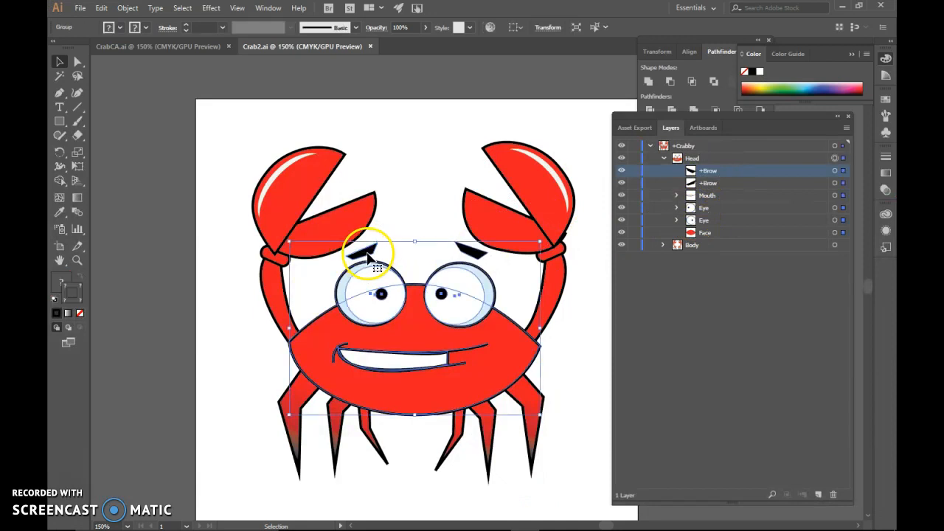
pyautogui.doubleClick(366, 256)
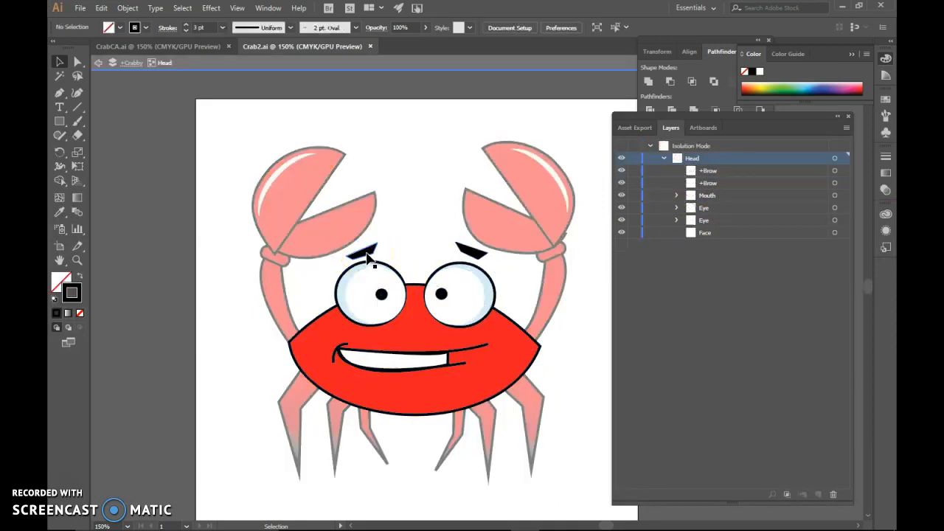
pyautogui.doubleClick(367, 254)
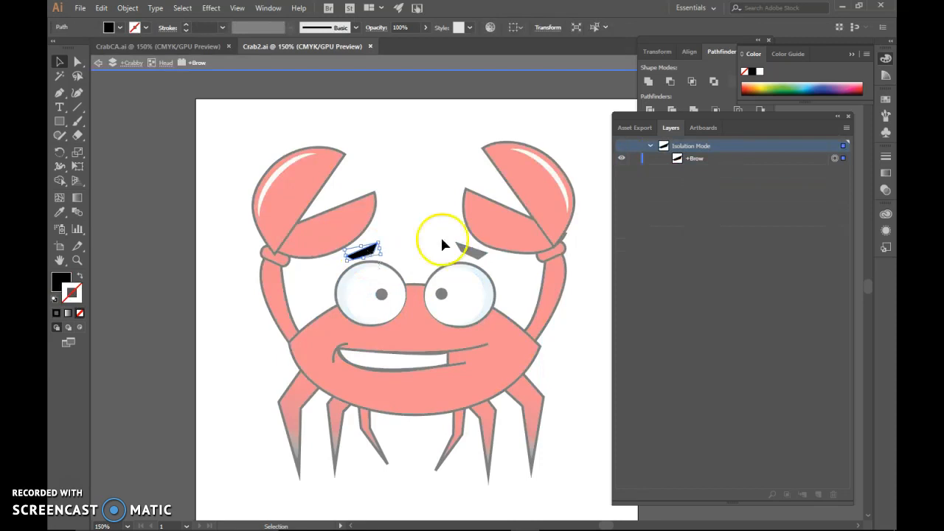
pyautogui.click(698, 161)
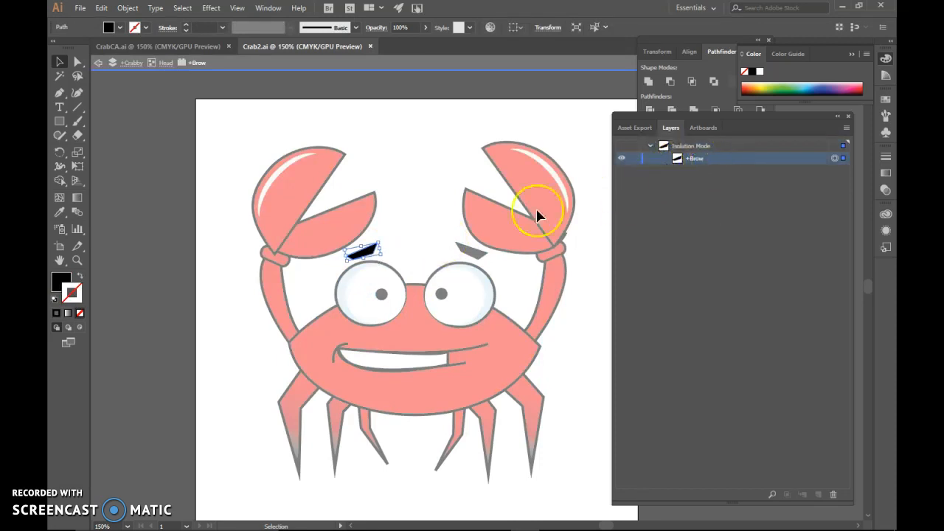
pyautogui.click(140, 30)
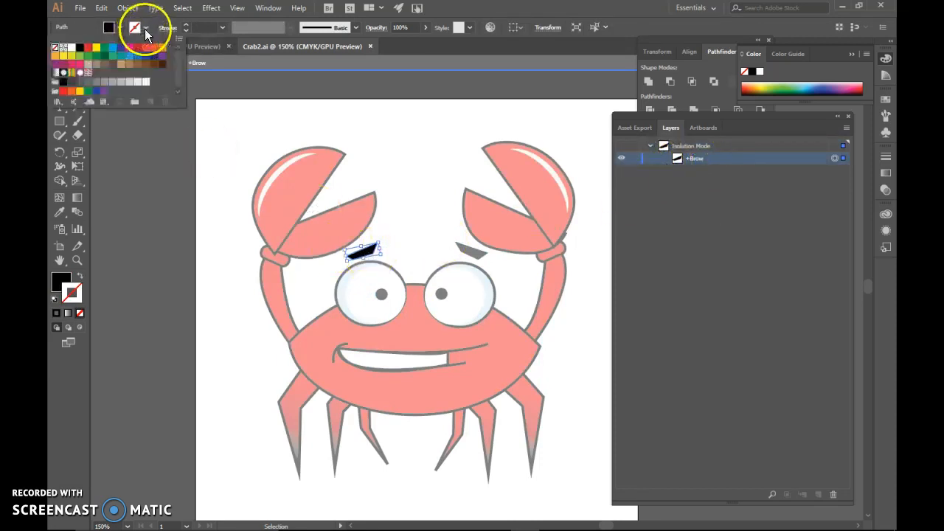
pyautogui.click(63, 47)
pyautogui.click(186, 25)
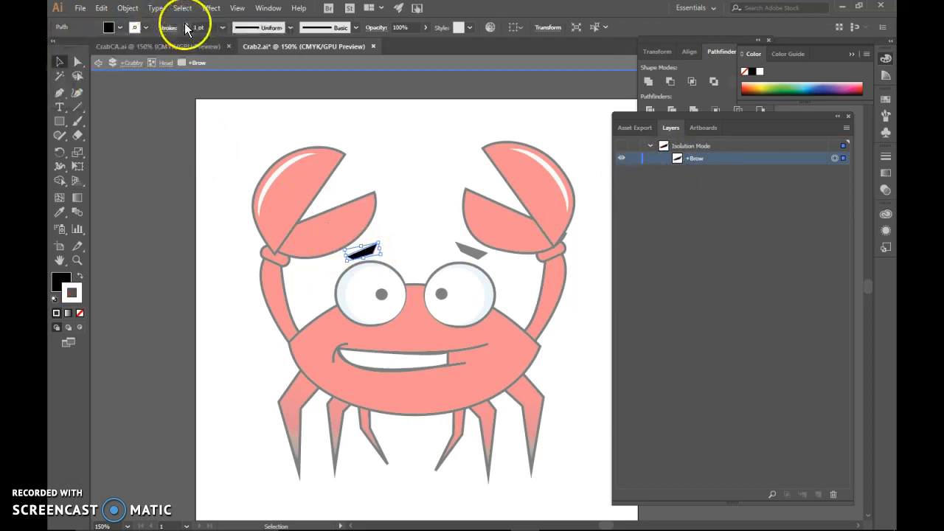
# Step: Isolate the brow on the right side of the crab's head and give it a 2 pt white stroke
pyautogui.click(472, 254)
pyautogui.doubleClick(473, 254)
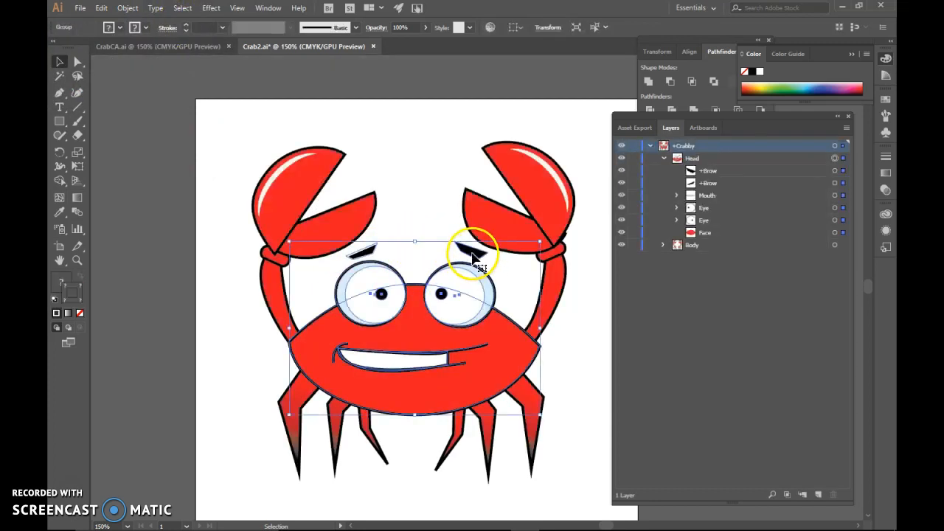
pyautogui.click(443, 228)
pyautogui.doubleClick(476, 258)
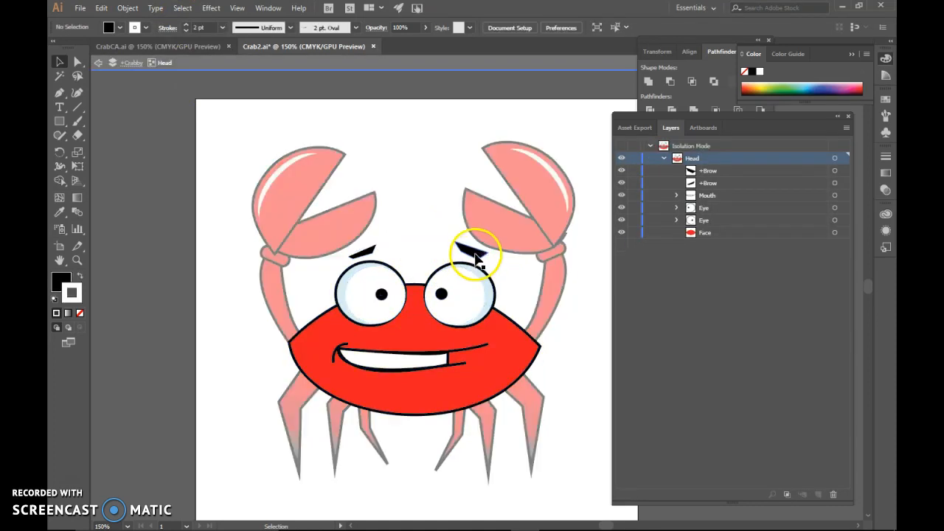
pyautogui.doubleClick(478, 255)
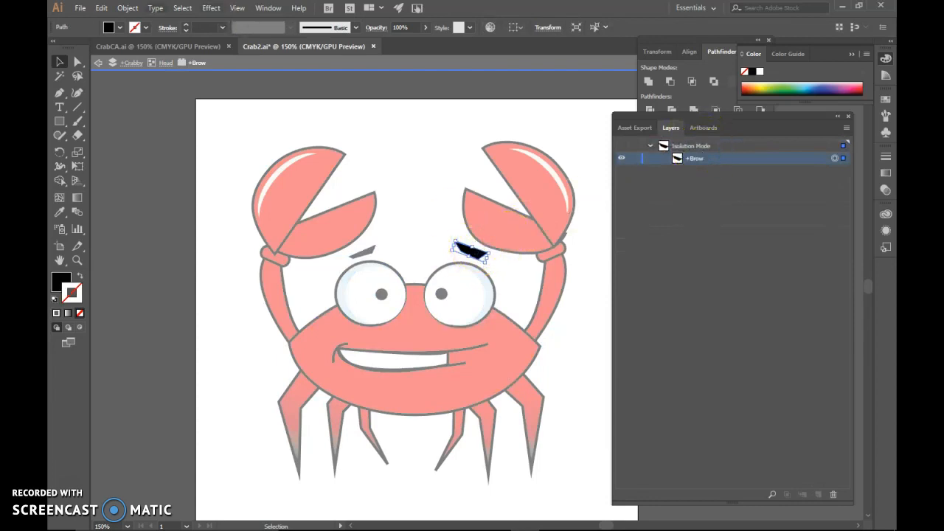
pyautogui.click(137, 29)
pyautogui.click(72, 47)
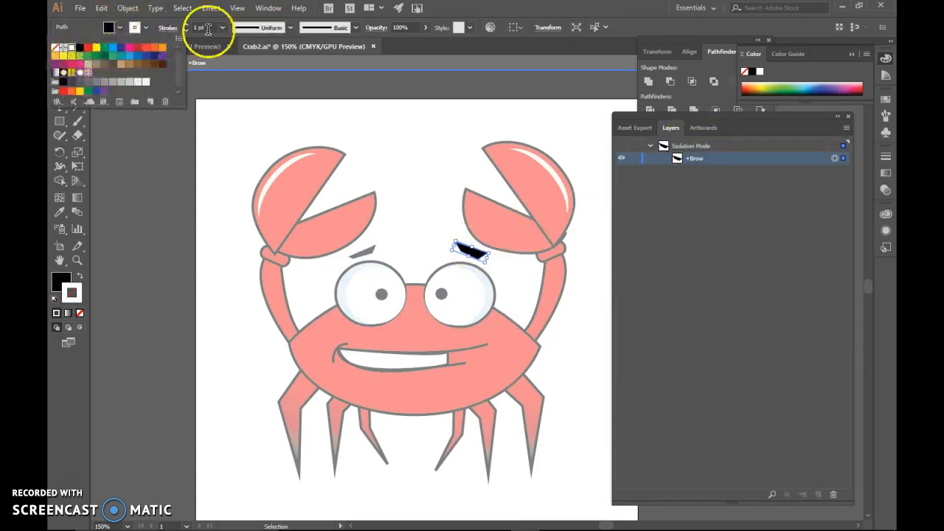
pyautogui.click(187, 25)
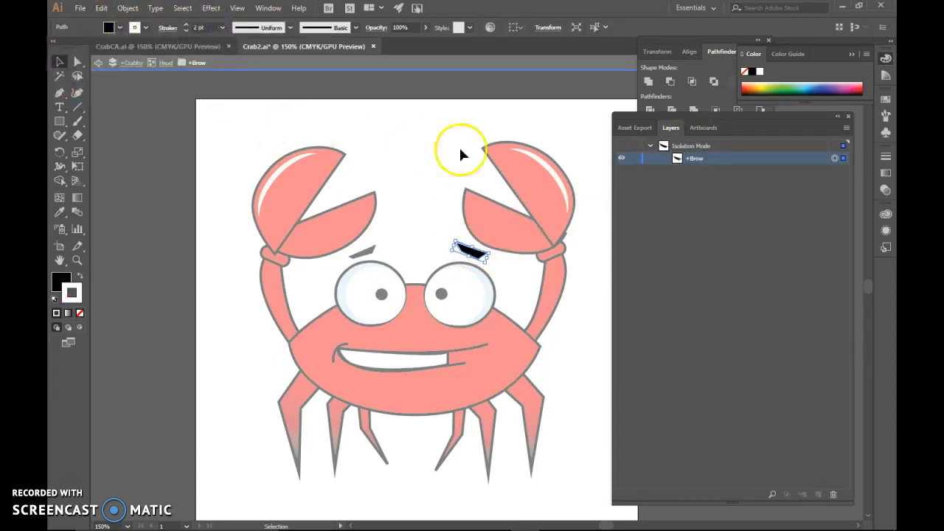
# Step: Exit isolation mode back to the full crab artwork and save Crab2.ai
pyautogui.click(459, 145)
pyautogui.click(101, 63)
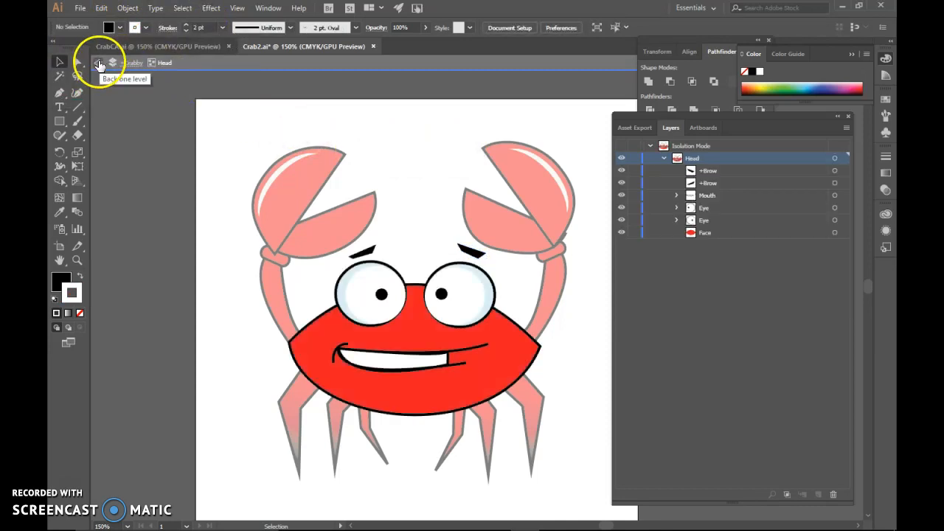
pyautogui.click(102, 63)
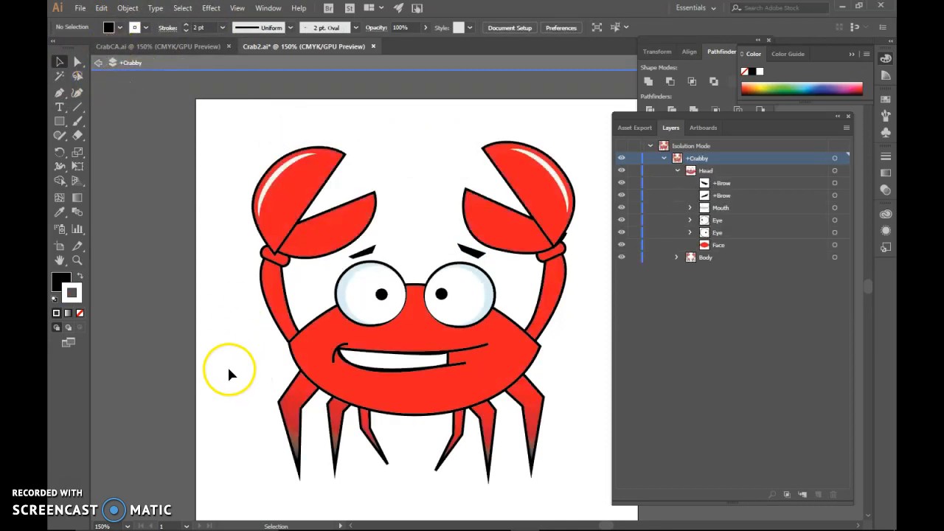
pyautogui.click(98, 65)
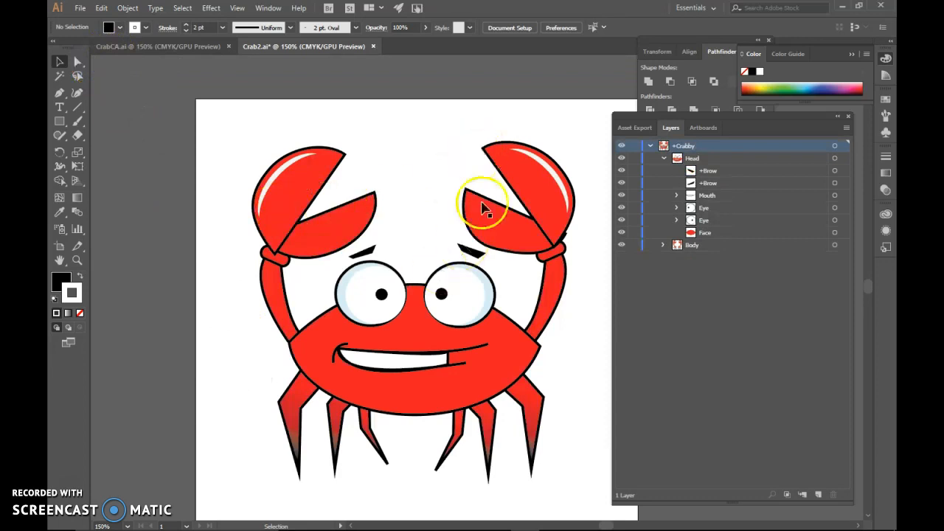
pyautogui.click(80, 8)
pyautogui.click(118, 99)
# Step: Switch to Character Animator, check the updated brows in the scene, and set the Crab2 puppet's Transform scale to 152%
pyautogui.moveTo(437, 509)
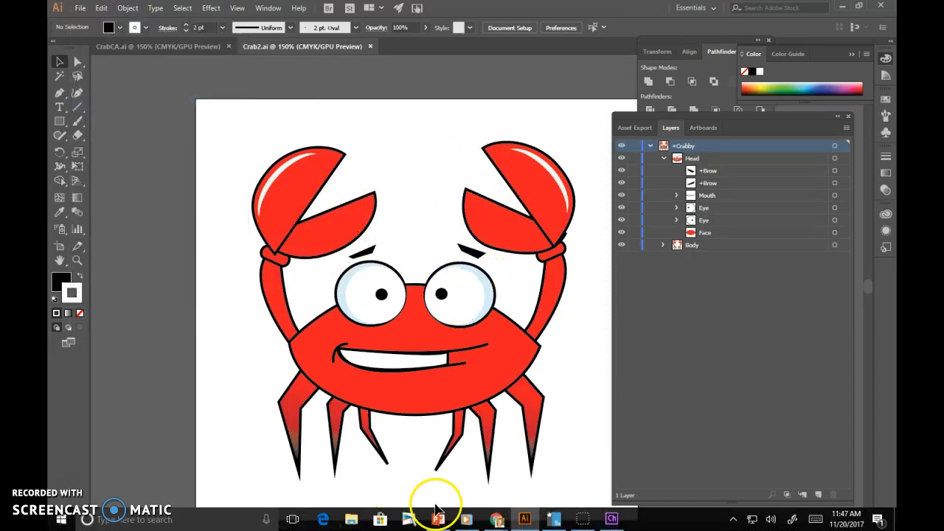
pyautogui.click(612, 520)
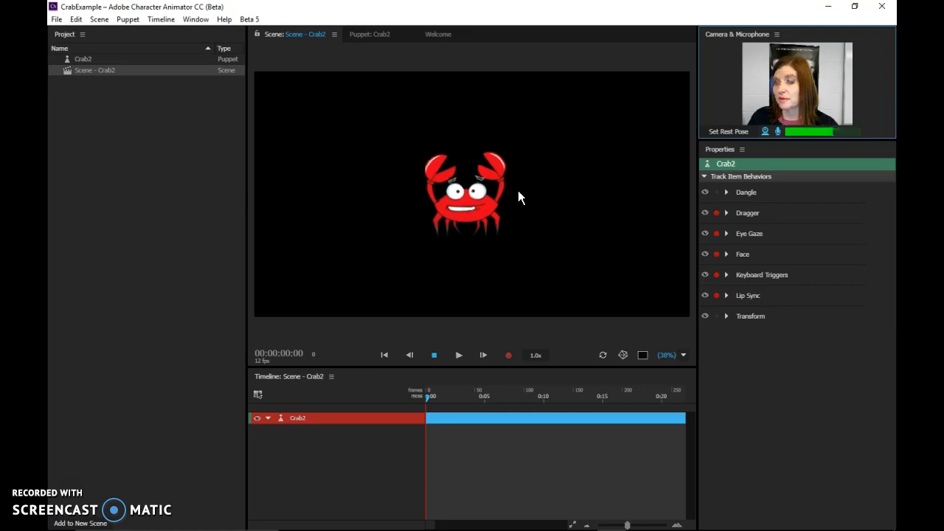
pyautogui.click(565, 192)
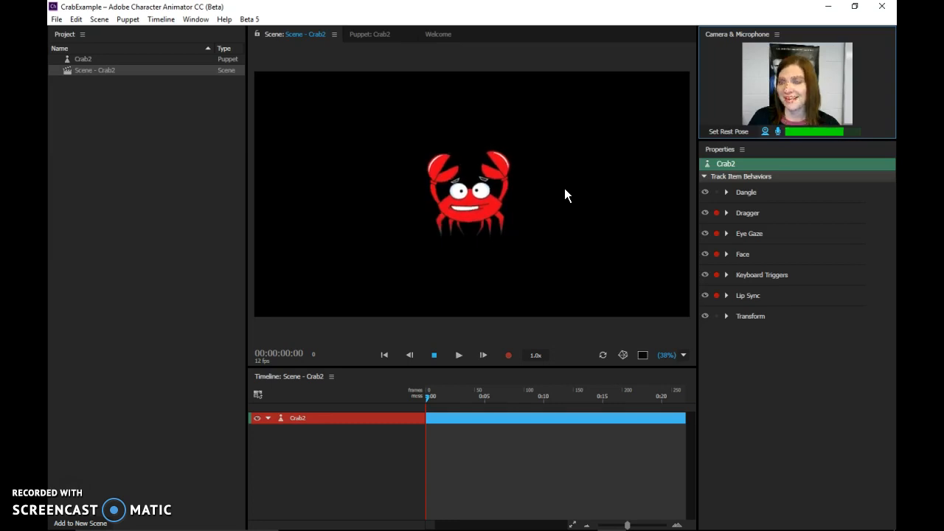
pyautogui.click(565, 200)
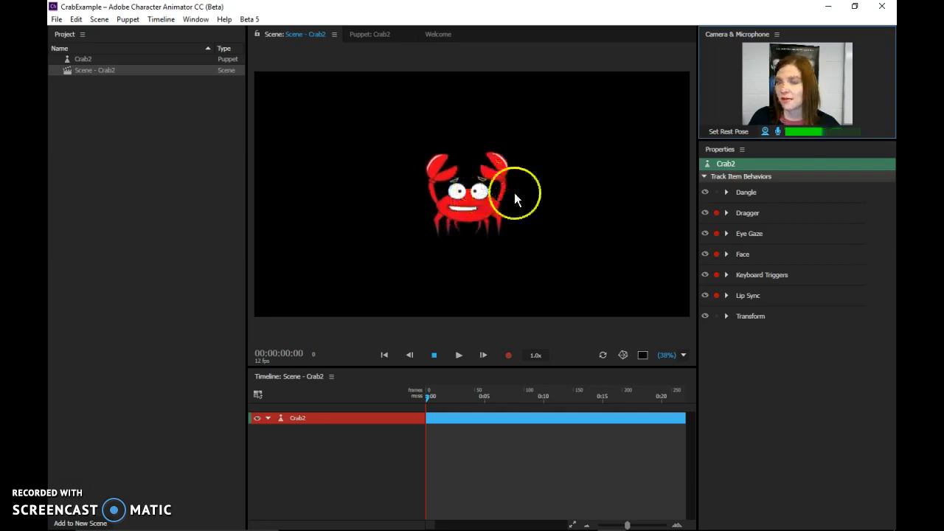
pyautogui.click(726, 316)
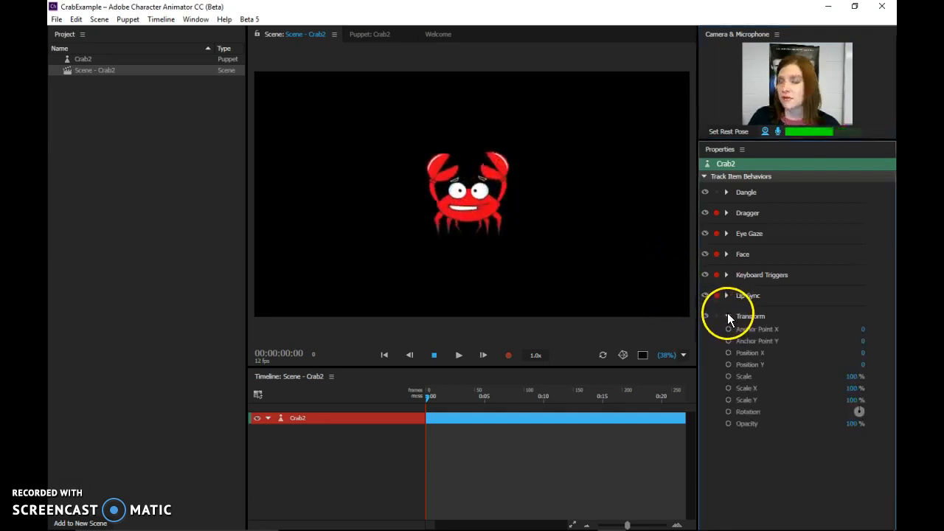
pyautogui.moveTo(853, 377); pyautogui.dragTo(881, 374)
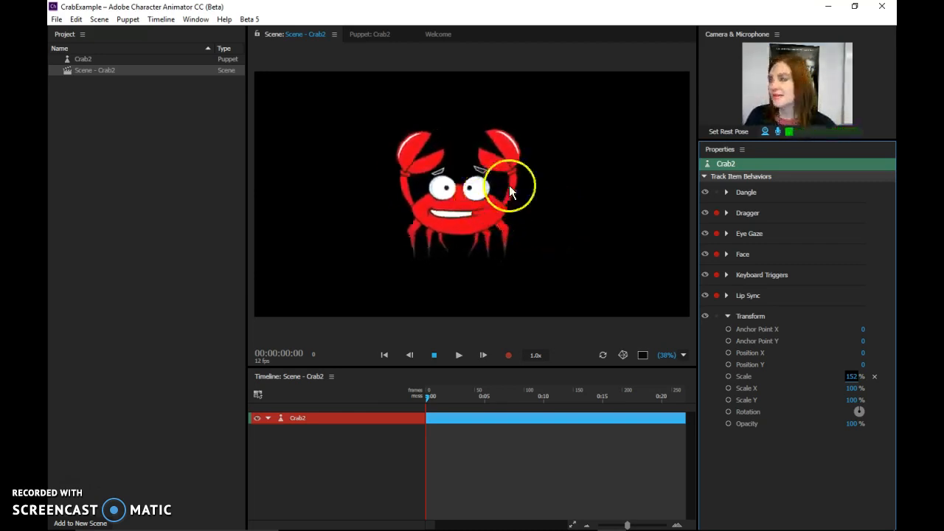
# Step: Switch to Crab2.ai in Illustrator and rename both Eye layers inside the Head group to +Eye
pyautogui.click(525, 517)
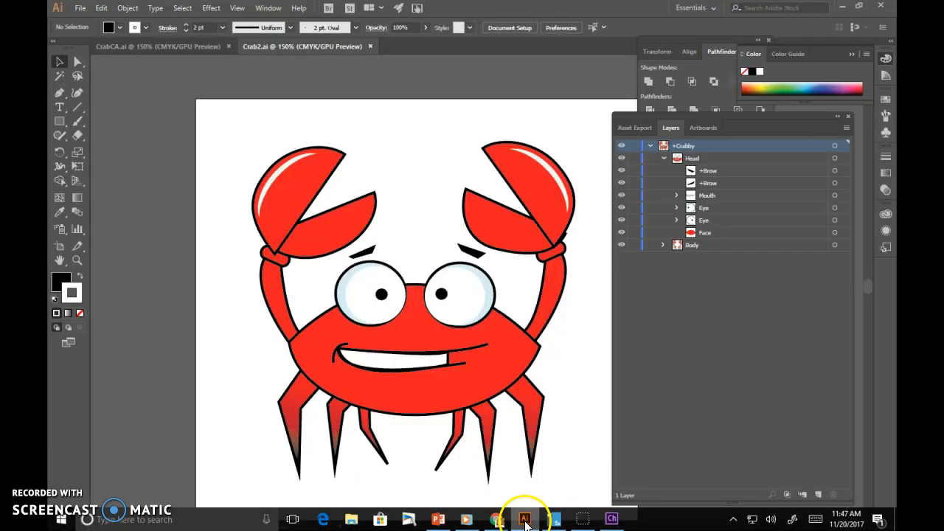
pyautogui.click(701, 208)
pyautogui.doubleClick(703, 207)
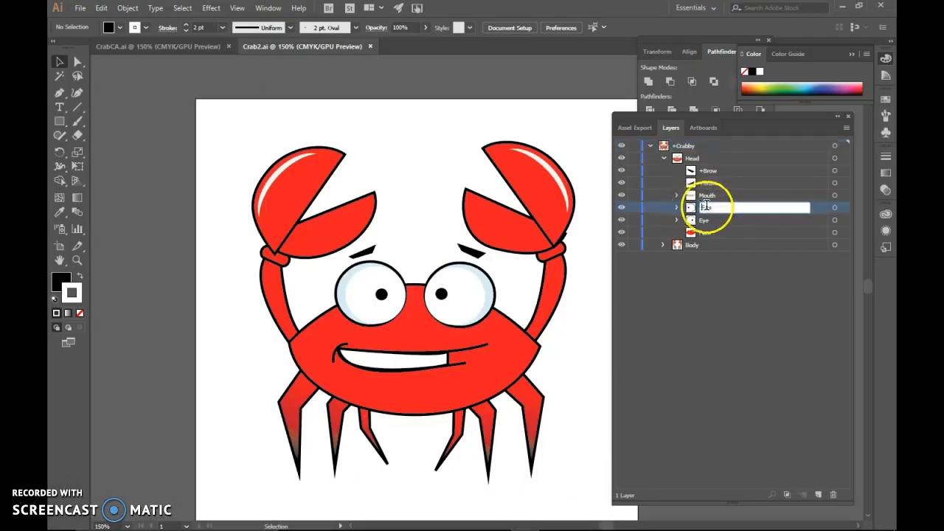
pyautogui.write('+')
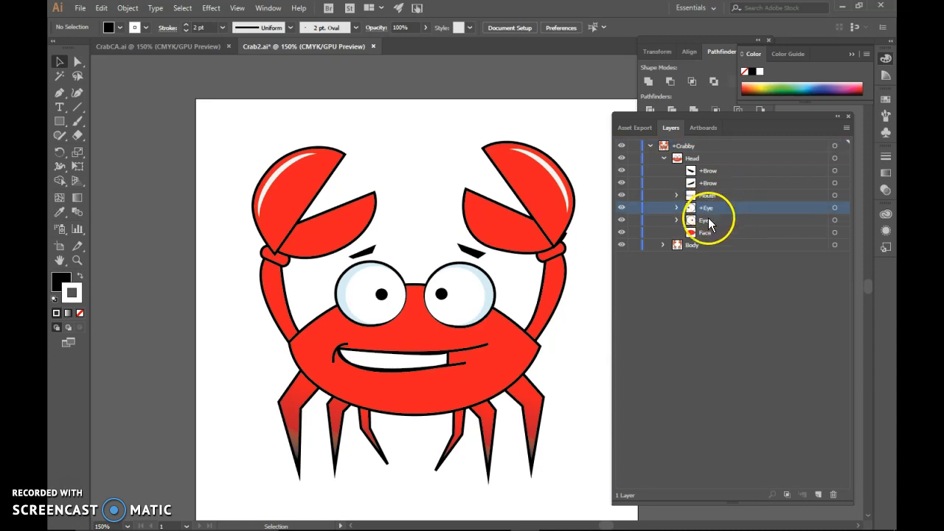
pyautogui.doubleClick(707, 221)
pyautogui.doubleClick(700, 225)
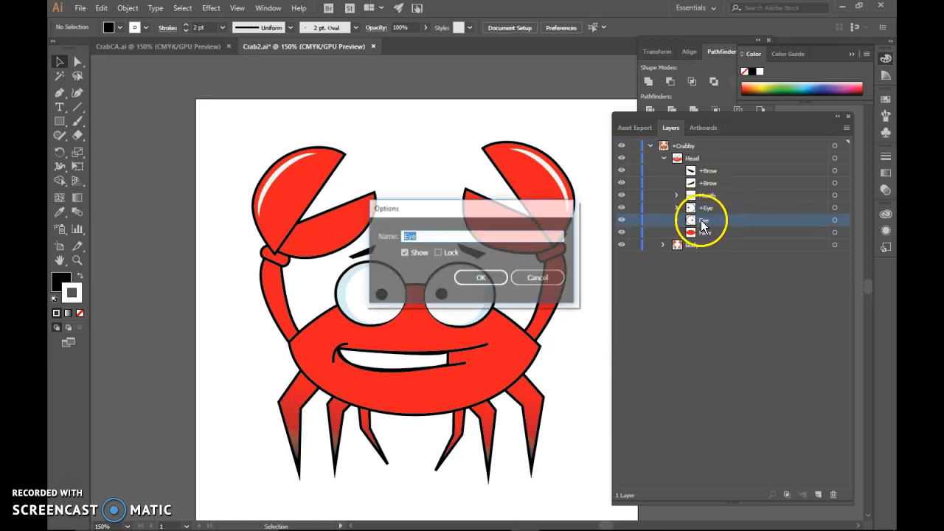
pyautogui.click(550, 277)
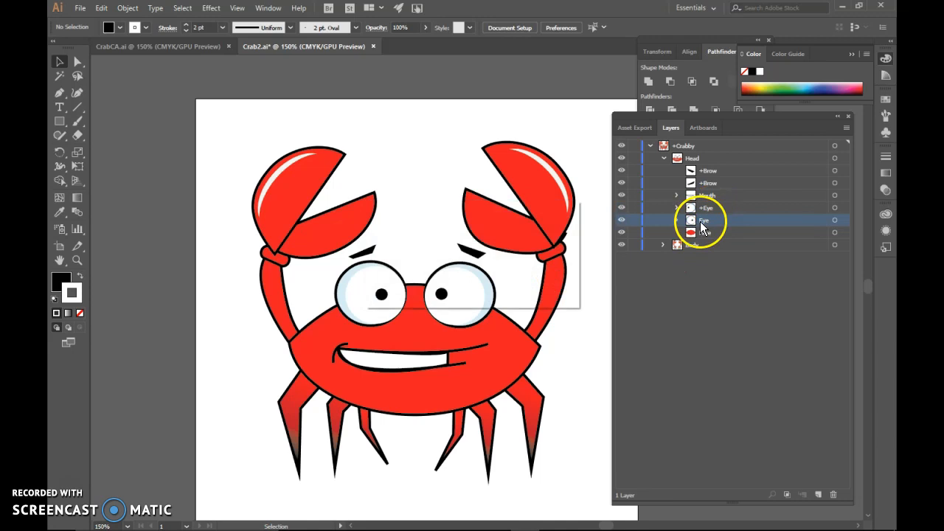
pyautogui.doubleClick(701, 226)
pyautogui.write('+Eye')
pyautogui.press('Return')
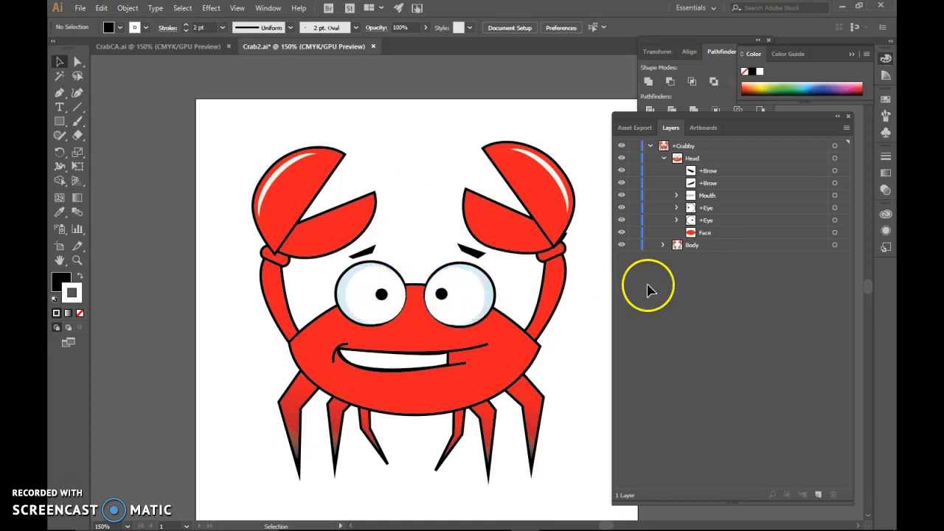
# Step: Rename the black pupil path inside each of the two +Eye groups to +pupil
pyautogui.click(677, 208)
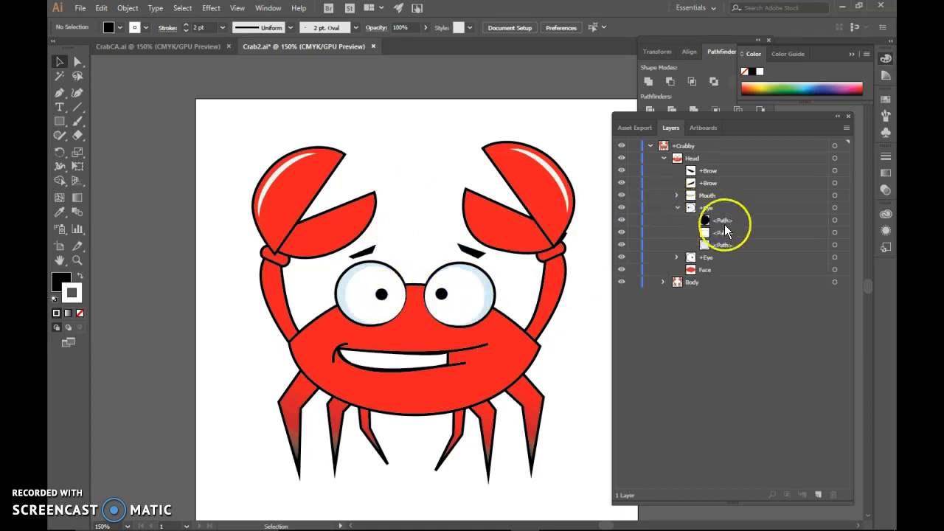
pyautogui.doubleClick(723, 219)
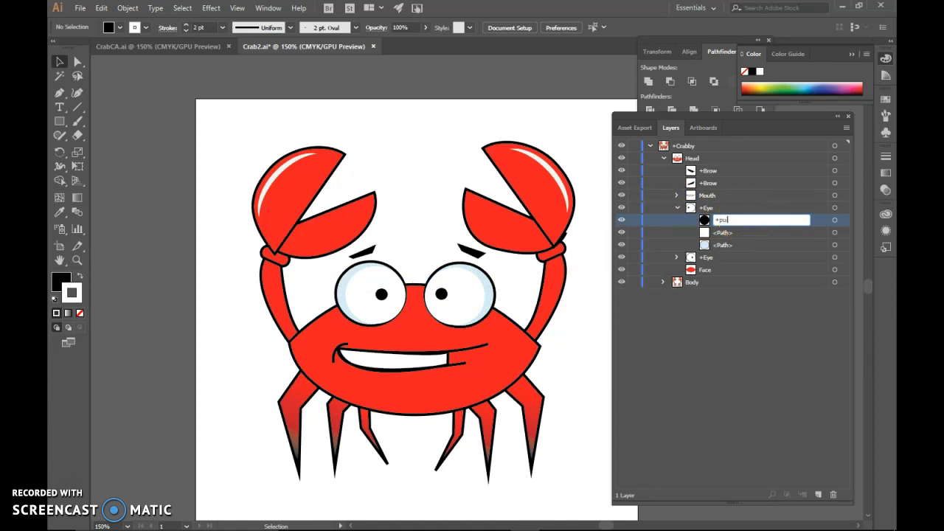
pyautogui.click(677, 256)
pyautogui.doubleClick(729, 269)
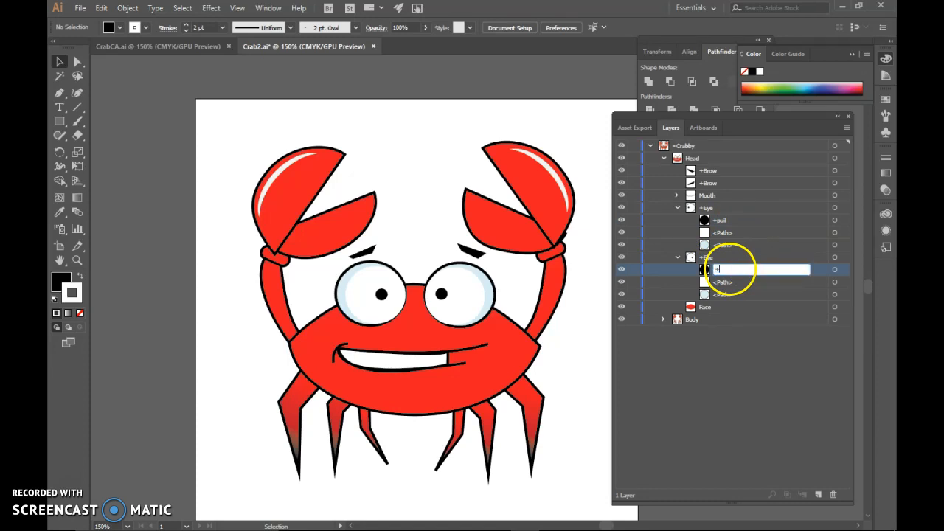
pyautogui.write('+pupil')
pyautogui.press('Return')
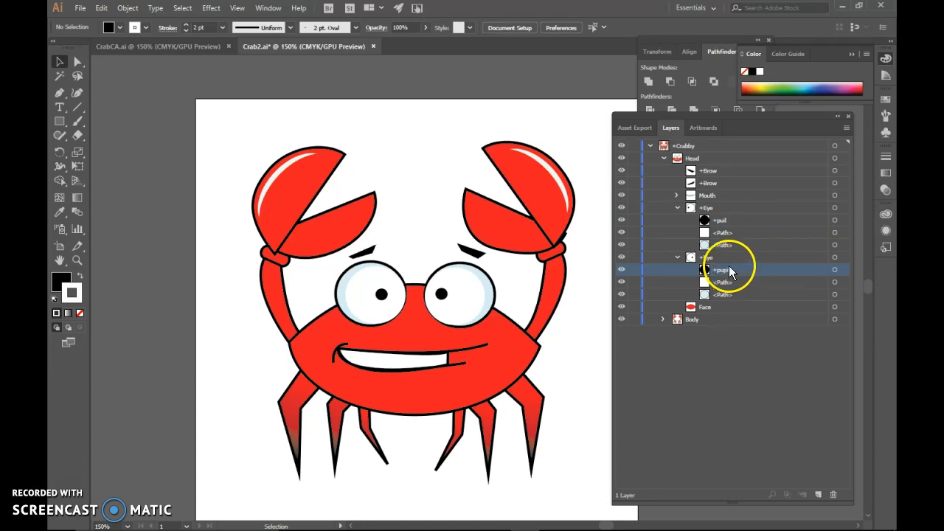
pyautogui.doubleClick(725, 221)
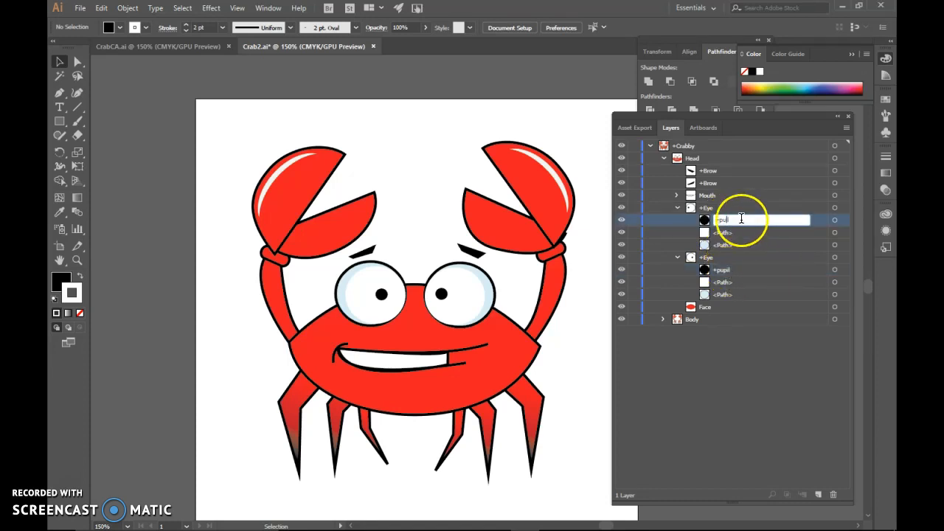
pyautogui.press('Return')
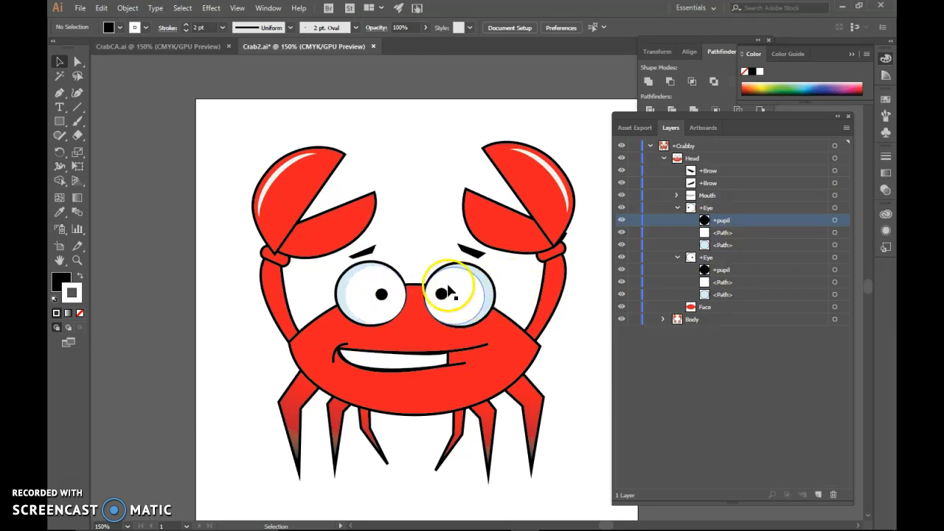
# Step: Duplicate the light-blue path in the upper +Eye group, place the copy above +pupil and name it blink
pyautogui.click(725, 246)
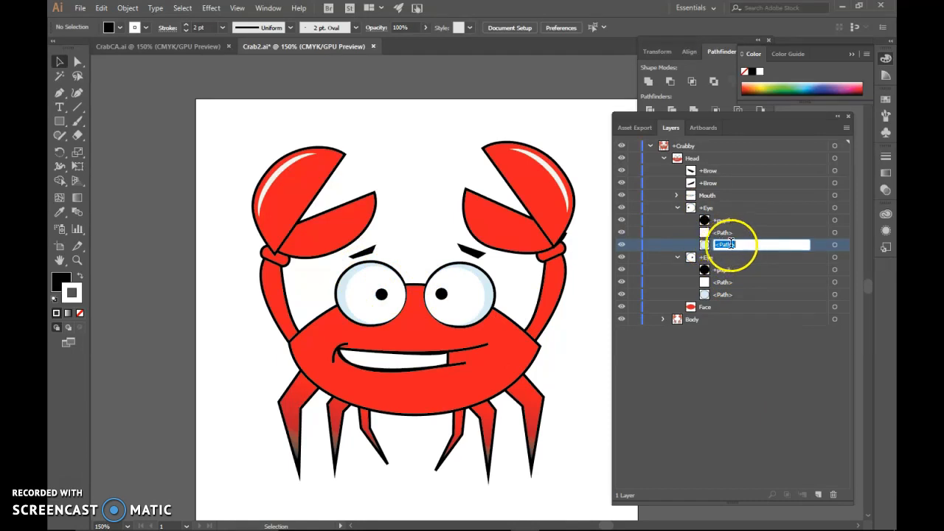
pyautogui.press('Escape')
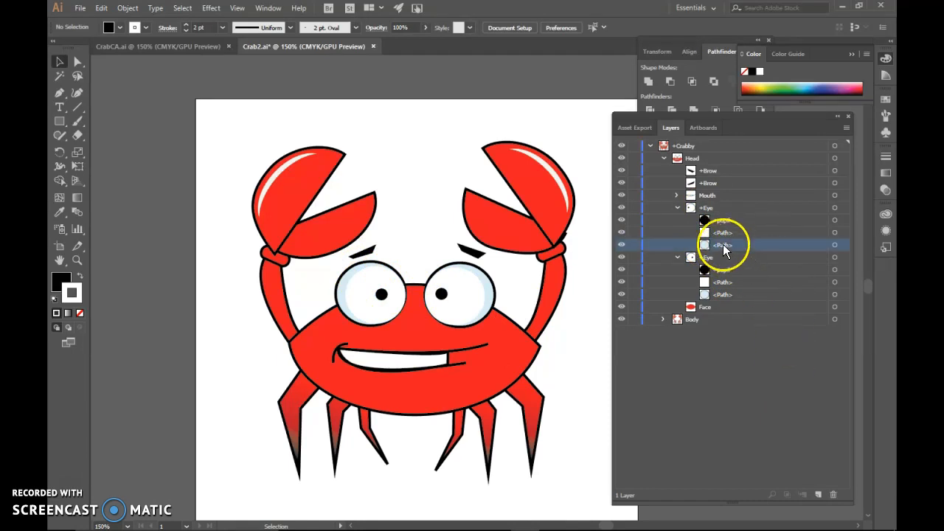
pyautogui.moveTo(721, 251); pyautogui.dragTo(819, 495)
pyautogui.moveTo(725, 251); pyautogui.dragTo(724, 220)
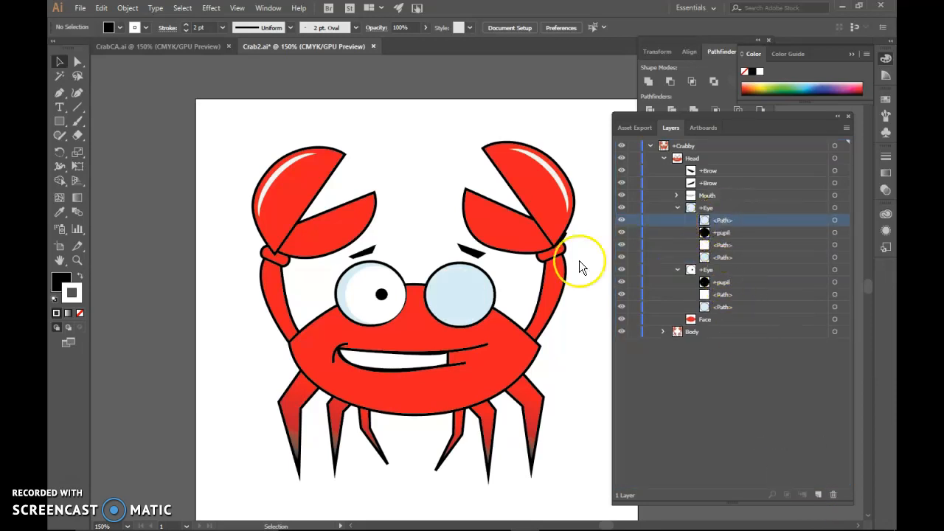
pyautogui.doubleClick(722, 220)
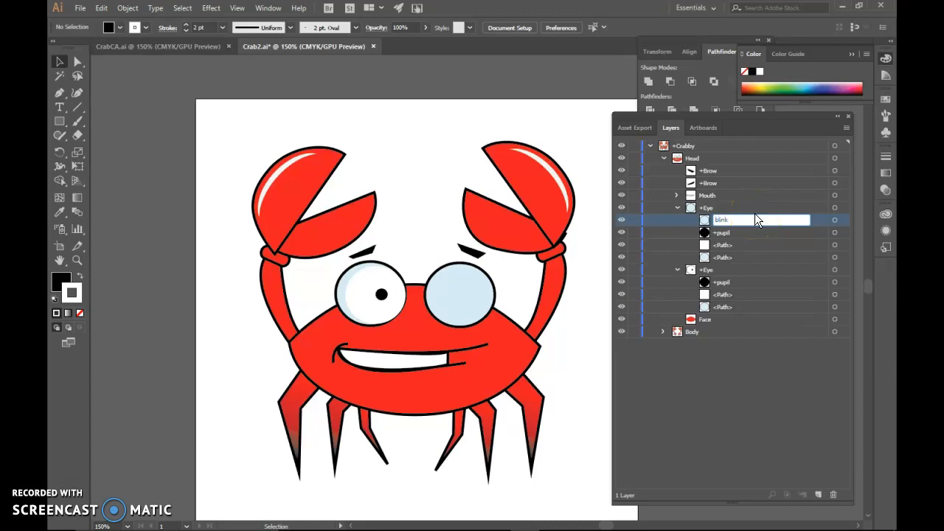
pyautogui.press('Return')
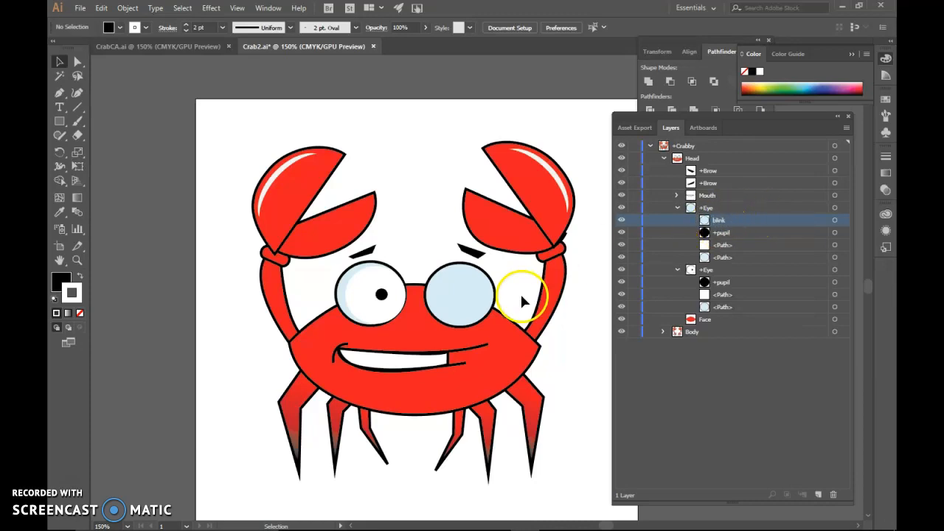
# Step: Isolate the blink shape over the eye on the crab's right side and fill it with dark red
pyautogui.click(467, 305)
pyautogui.click(467, 305)
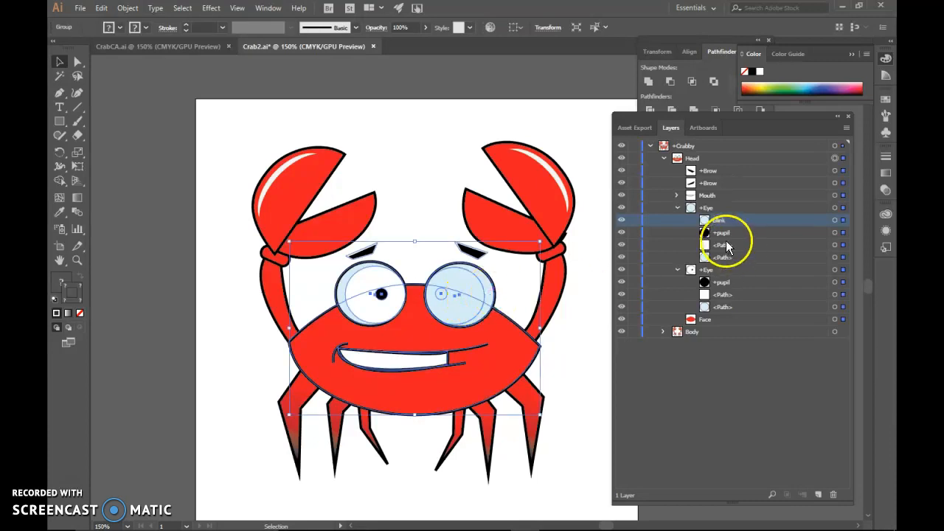
pyautogui.doubleClick(487, 292)
pyautogui.click(476, 295)
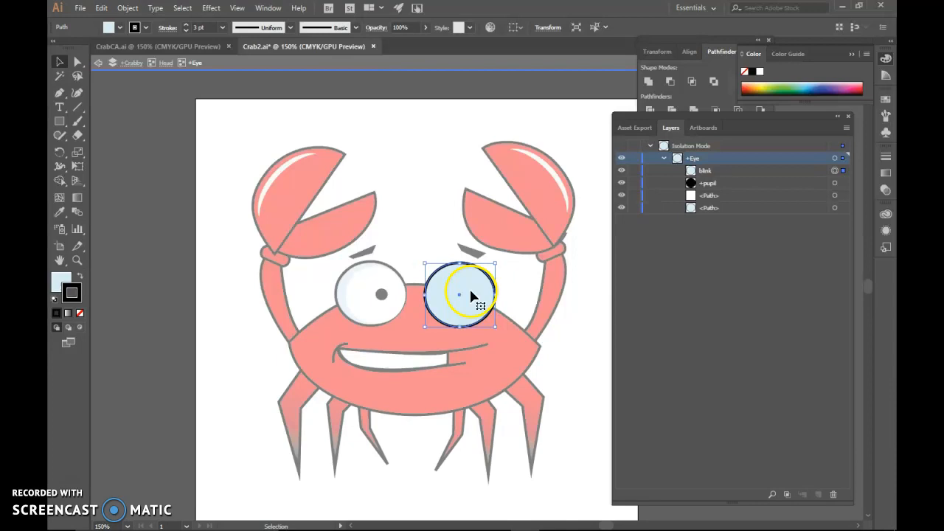
pyautogui.doubleClick(459, 317)
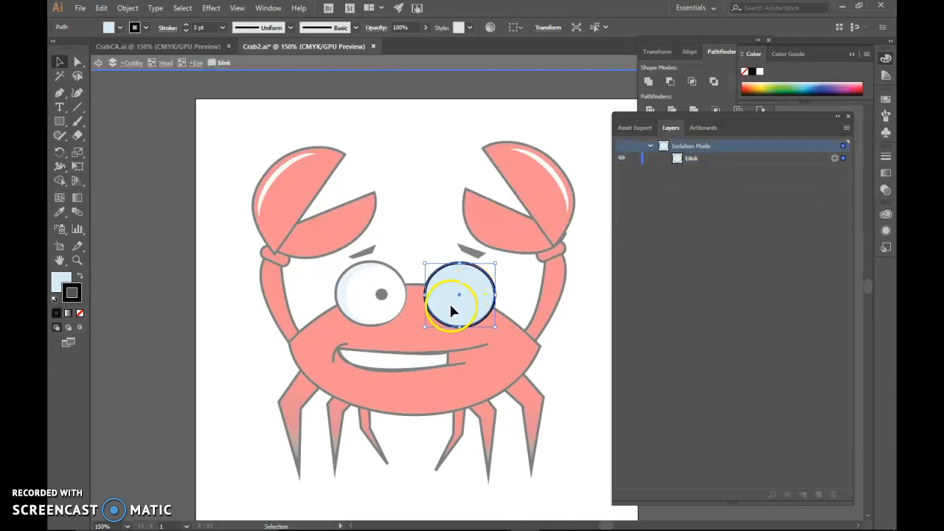
pyautogui.click(119, 27)
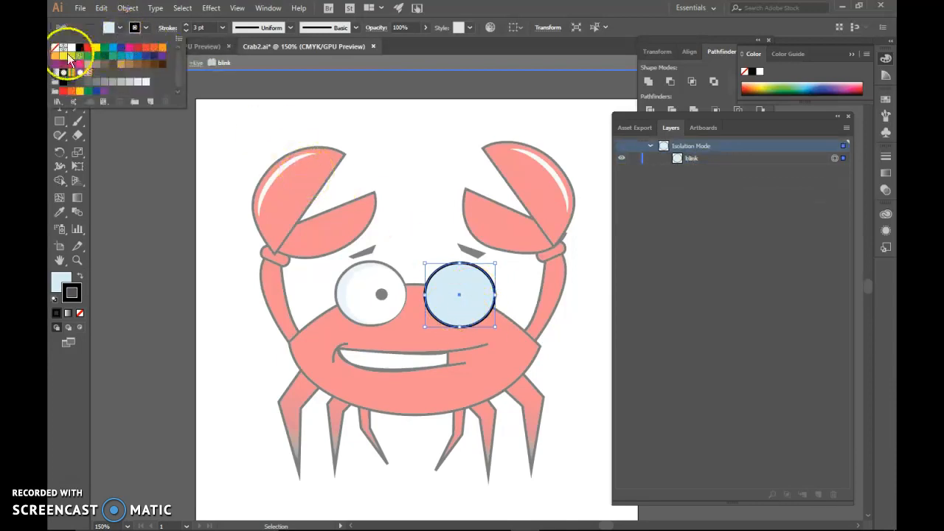
pyautogui.click(138, 49)
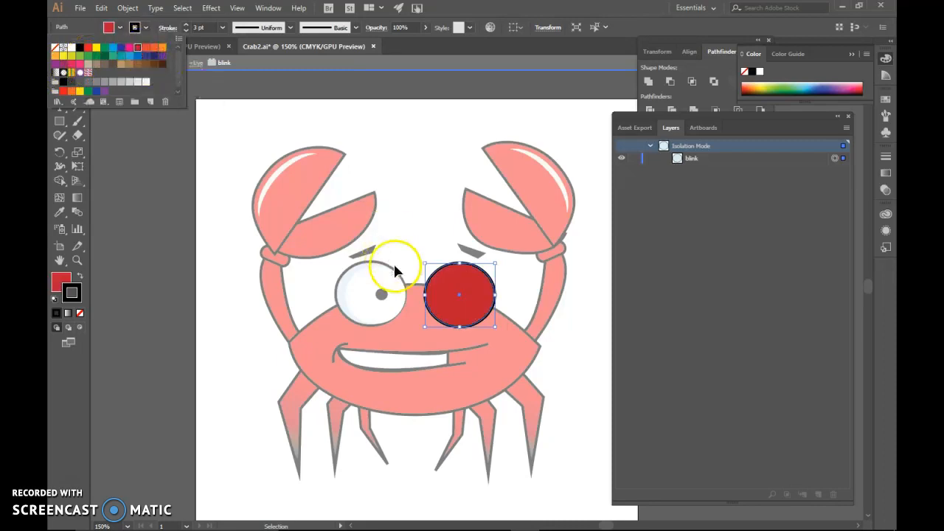
# Step: Shorten the blink ellipse slightly from its lower edge and exit isolation mode back to the full crab artwork
pyautogui.click(458, 329)
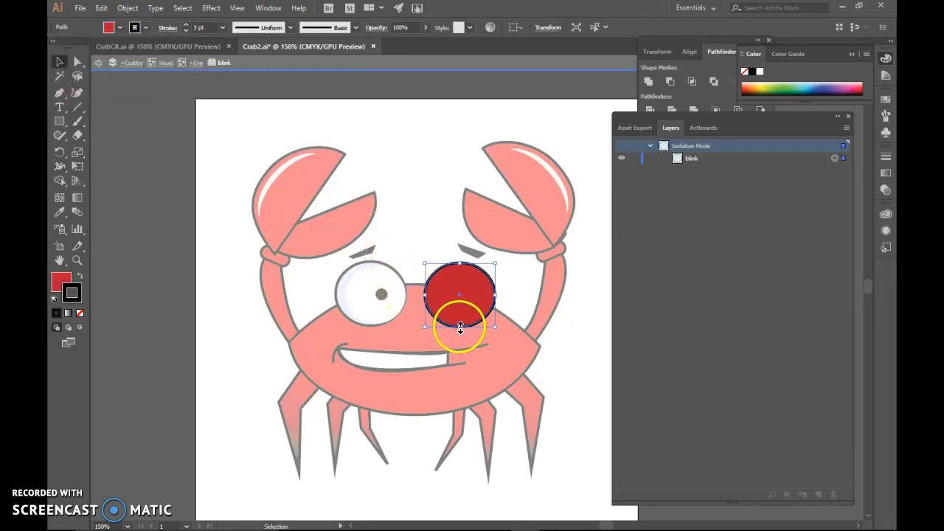
pyautogui.moveTo(458, 327); pyautogui.dragTo(459, 325)
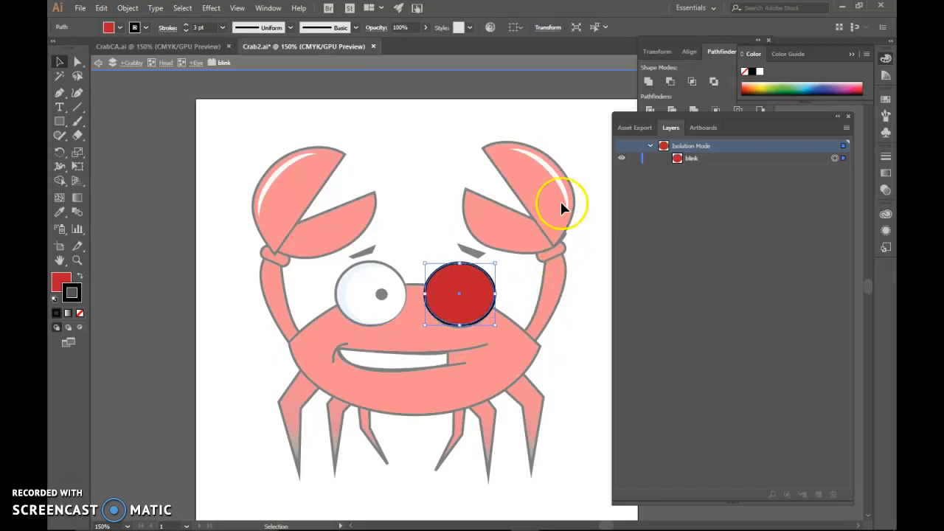
pyautogui.click(98, 63)
pyautogui.click(98, 62)
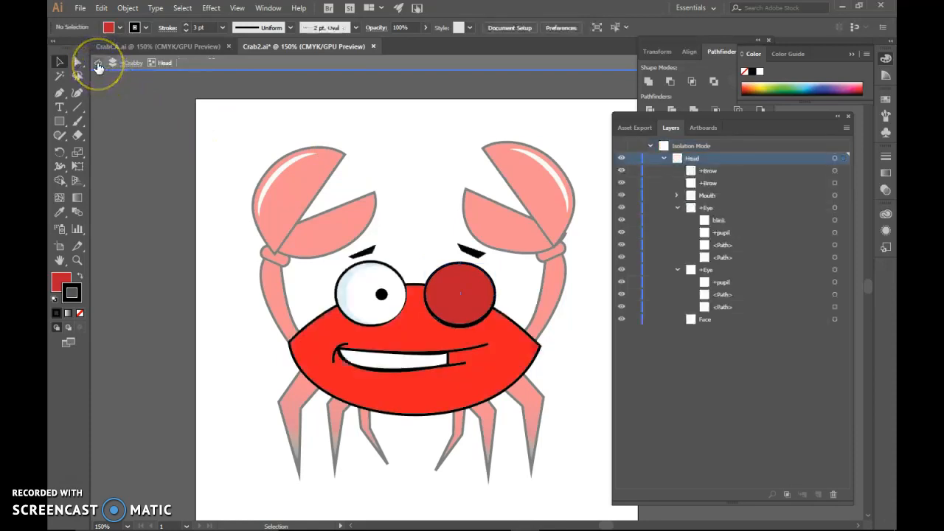
pyautogui.click(99, 63)
pyautogui.click(98, 63)
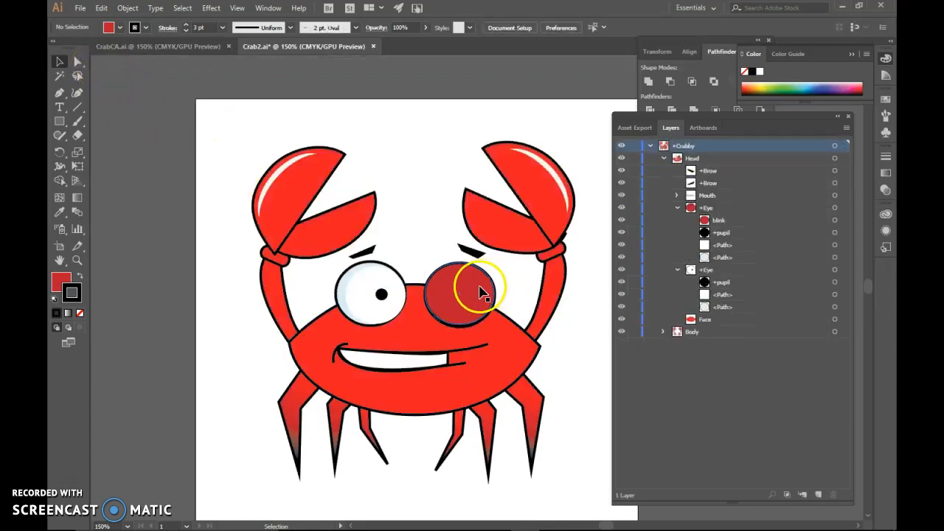
# Step: Duplicate the blink layer and place the copy above +pupil in the lower +Eye group
pyautogui.click(723, 221)
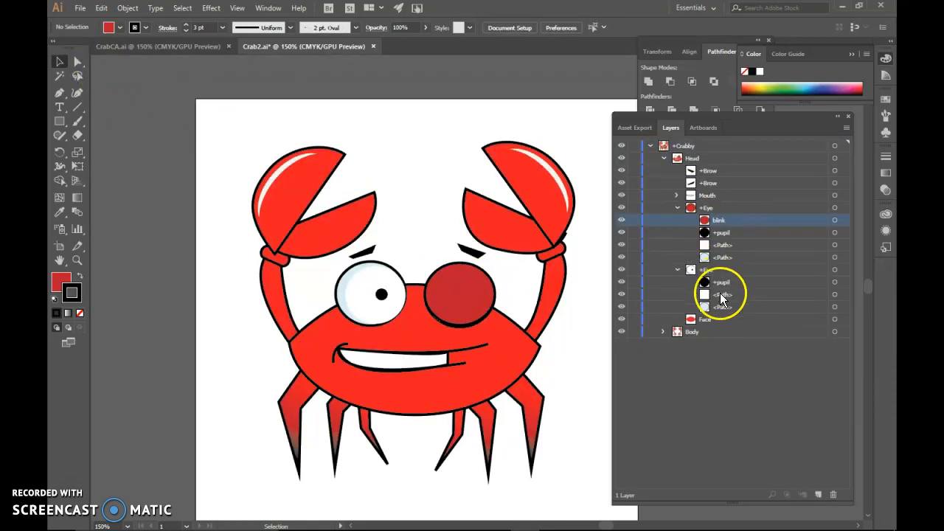
pyautogui.moveTo(722, 225); pyautogui.dragTo(817, 500)
pyautogui.moveTo(726, 220); pyautogui.dragTo(729, 293)
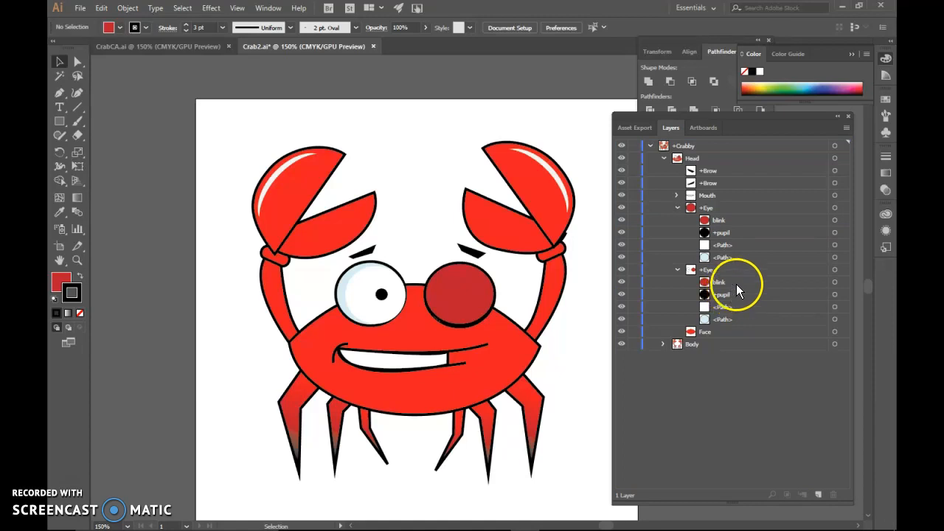
# Step: Try to move the lower +Eye group's blink copy across to the eye on the crab's left side
pyautogui.click(723, 209)
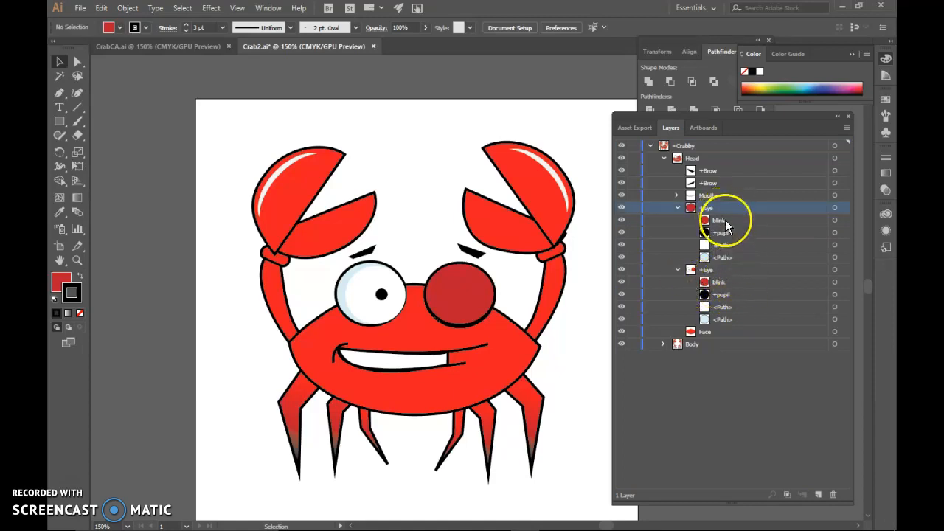
pyautogui.click(704, 282)
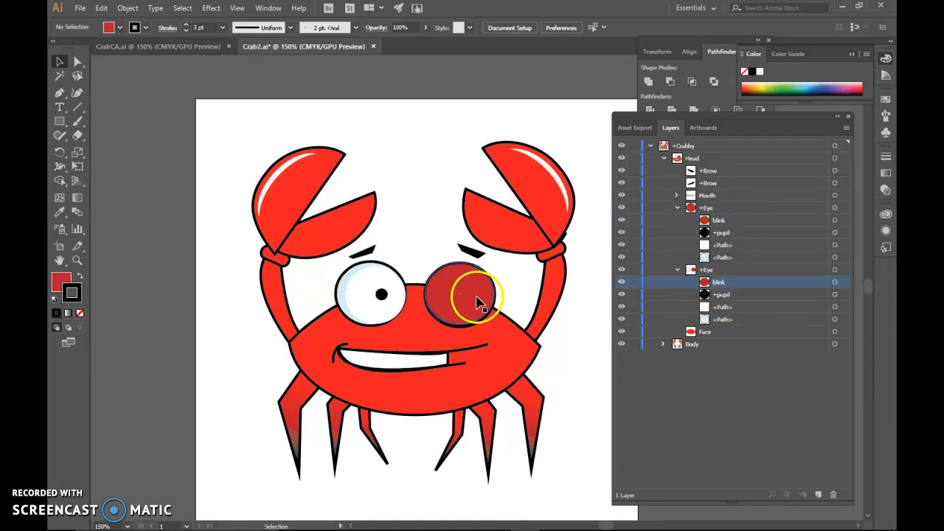
pyautogui.click(835, 282)
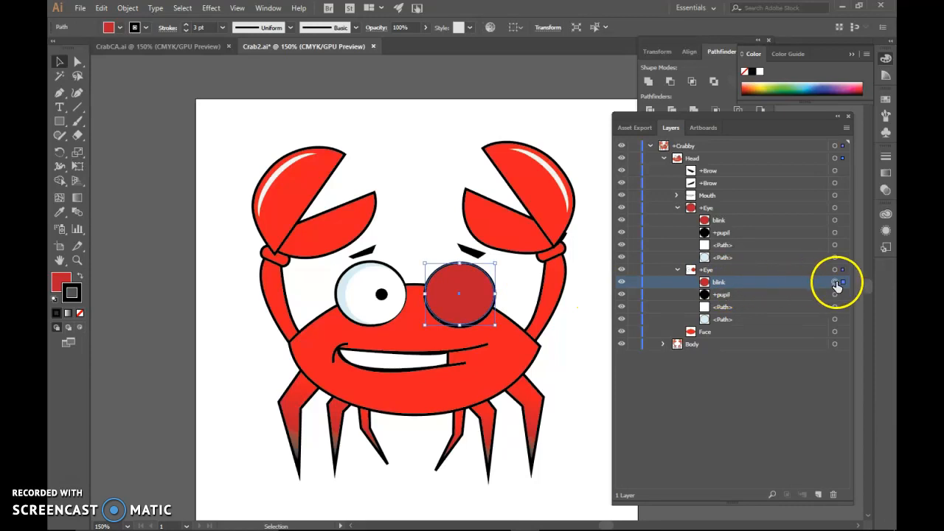
pyautogui.moveTo(472, 304); pyautogui.dragTo(406, 310)
pyautogui.hotkey('ctrl', 'z')
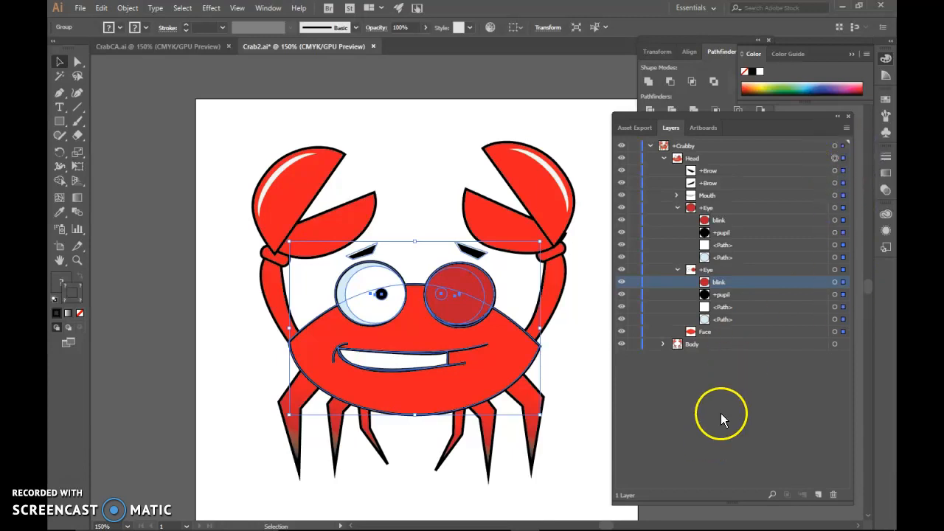
pyautogui.click(595, 309)
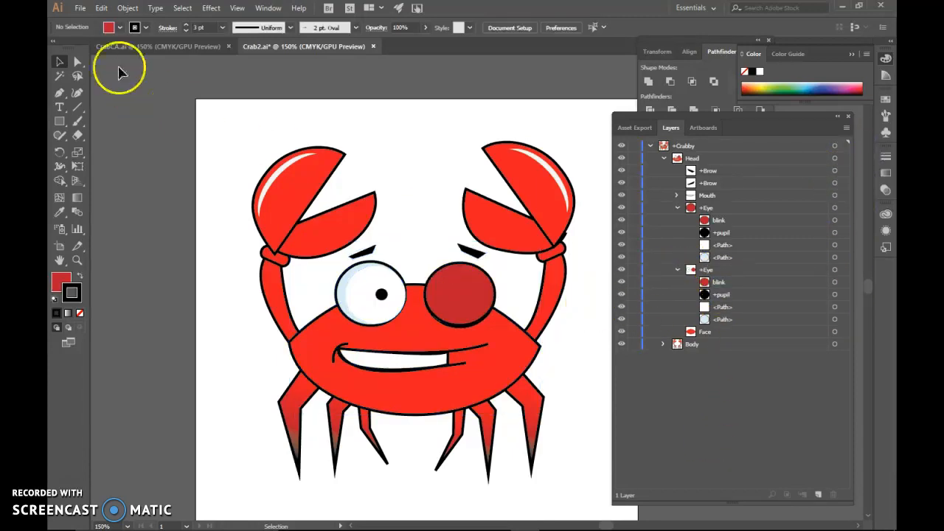
# Step: Use Direct Selection to move the front blink ellipse onto the other eye and back over its original eye
pyautogui.click(727, 281)
pyautogui.click(476, 298)
pyautogui.moveTo(487, 291); pyautogui.dragTo(382, 293)
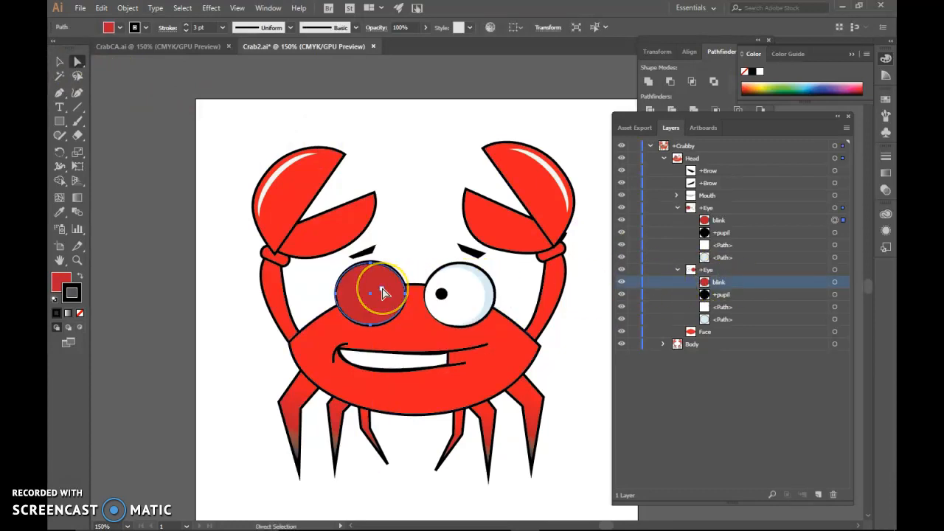
pyautogui.moveTo(377, 287); pyautogui.dragTo(466, 287)
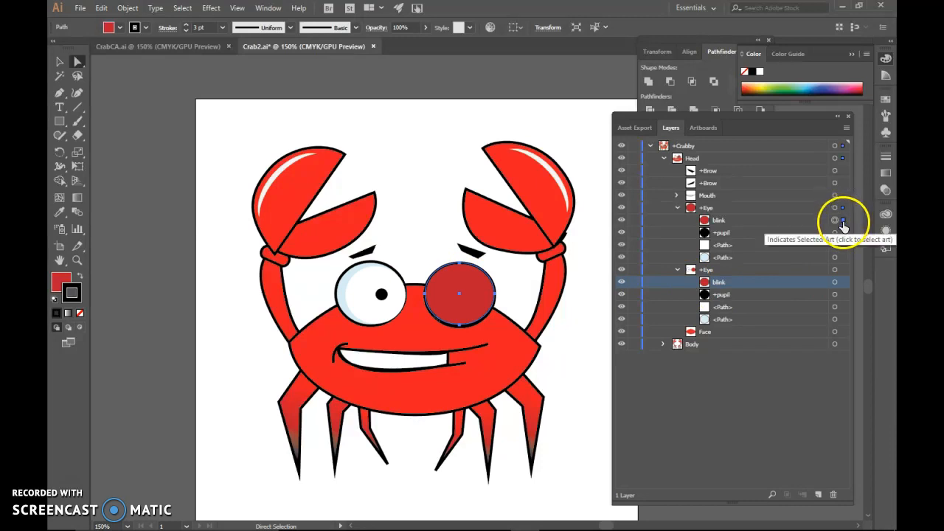
# Step: Move the front blink ellipse onto the uncovered eye, leaving the other blink ellipse over its current eye
pyautogui.moveTo(843, 219); pyautogui.dragTo(843, 282)
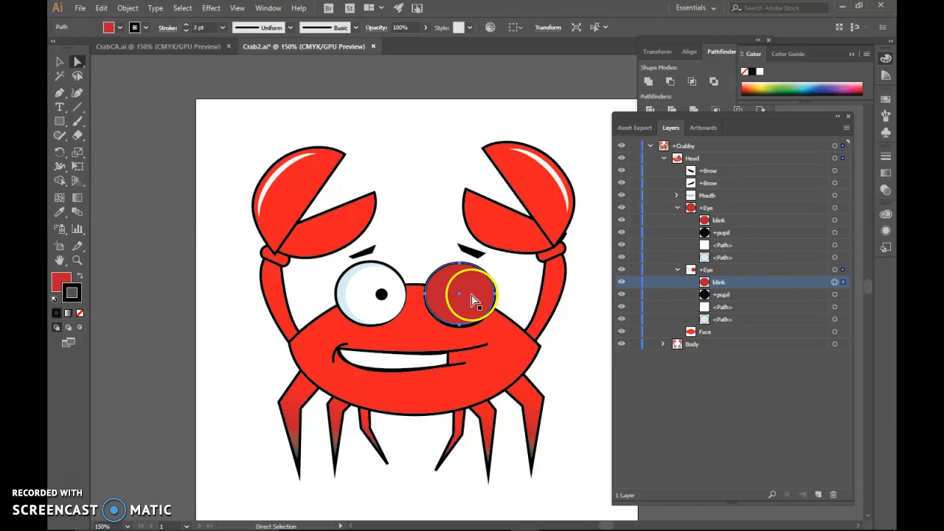
pyautogui.moveTo(451, 295); pyautogui.dragTo(381, 294)
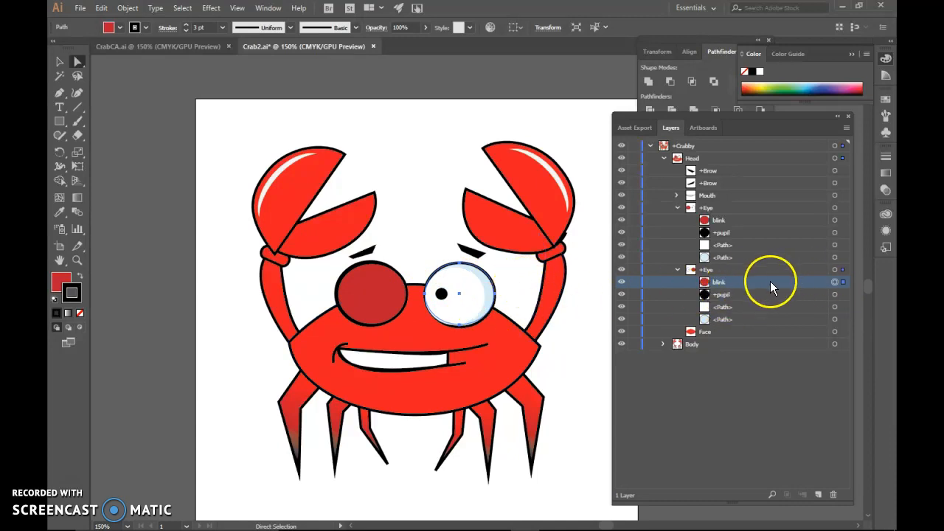
pyautogui.click(621, 283)
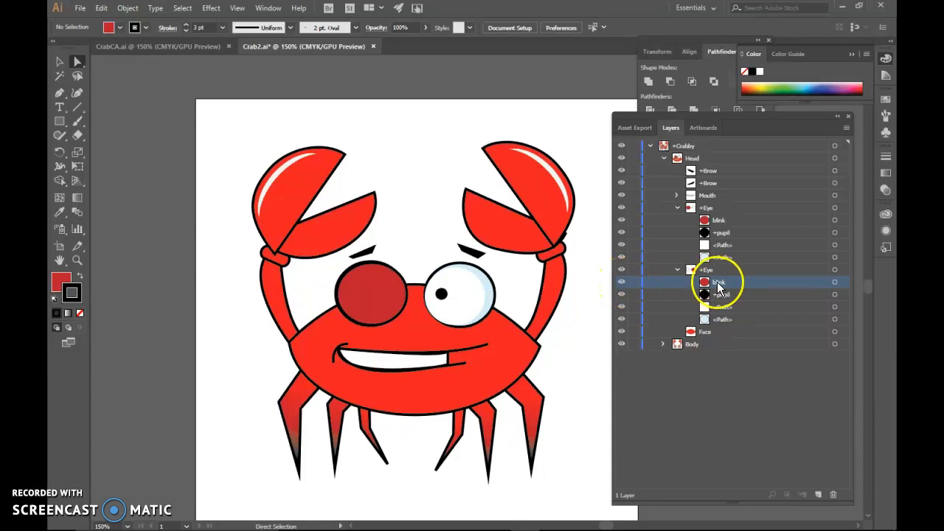
# Step: Swap the blink layers between the two +Eye groups so each group holds the blink over its own eye
pyautogui.click(690, 210)
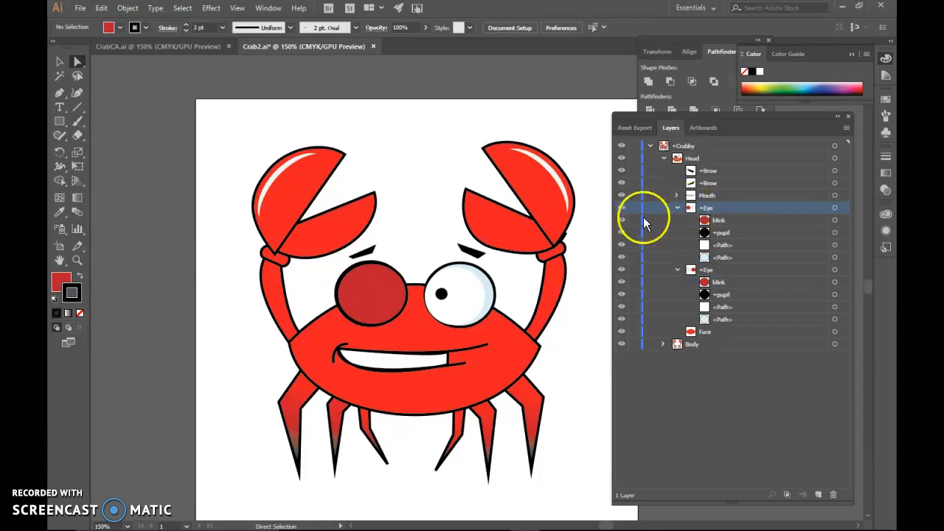
pyautogui.click(622, 210)
pyautogui.click(622, 210)
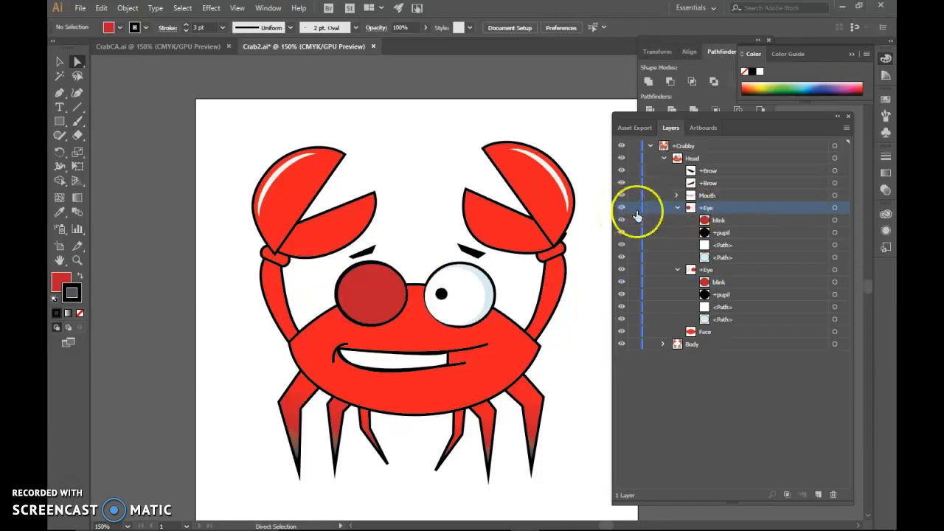
pyautogui.moveTo(744, 280); pyautogui.dragTo(733, 212)
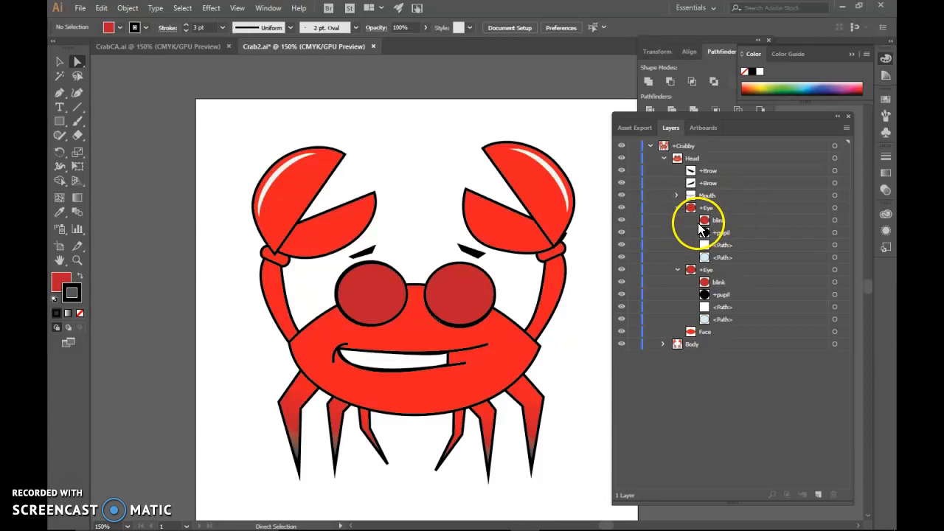
# Step: Hide the blink layers in both +Eye groups and save the Crab2.ai illustration
pyautogui.click(621, 282)
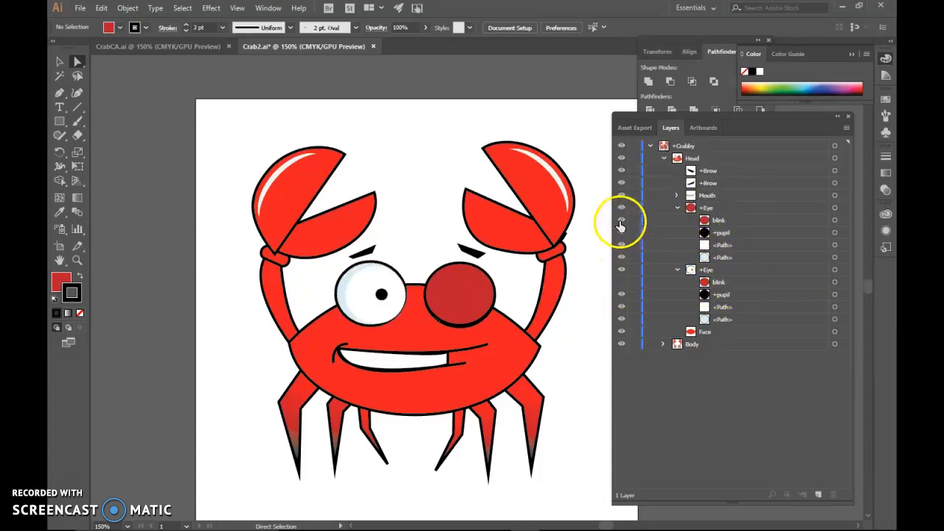
pyautogui.click(621, 219)
pyautogui.click(79, 7)
pyautogui.click(103, 103)
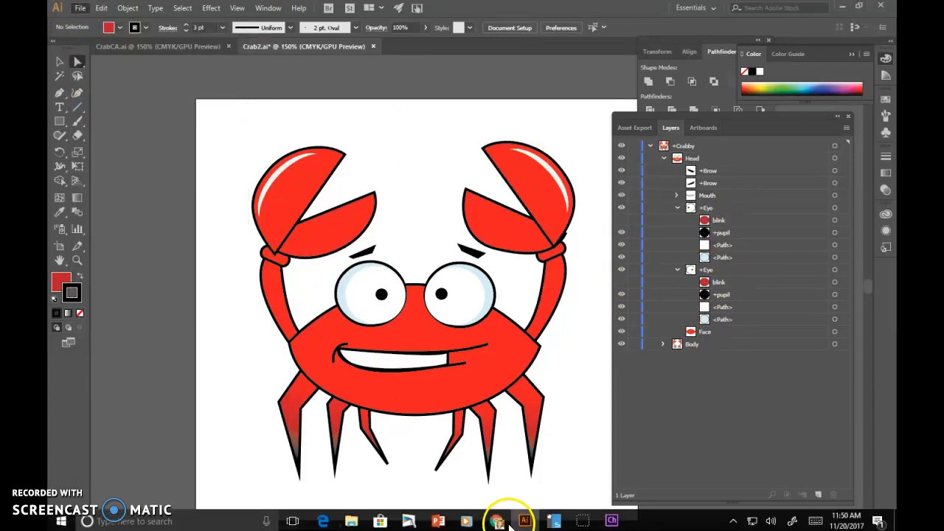
# Step: Switch to Character Animator, open the Crab2 puppet, and expand its Eye and Eye 2 layers
pyautogui.click(612, 520)
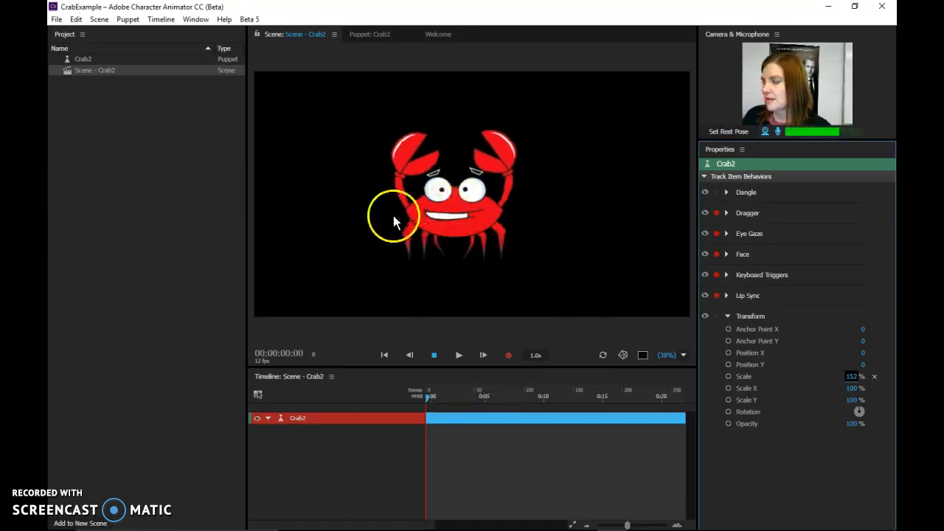
pyautogui.click(369, 35)
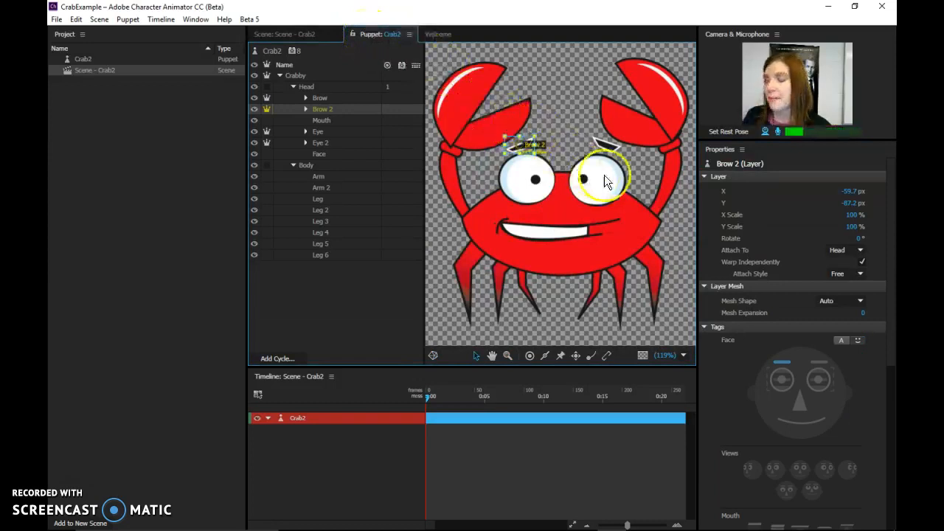
pyautogui.click(291, 165)
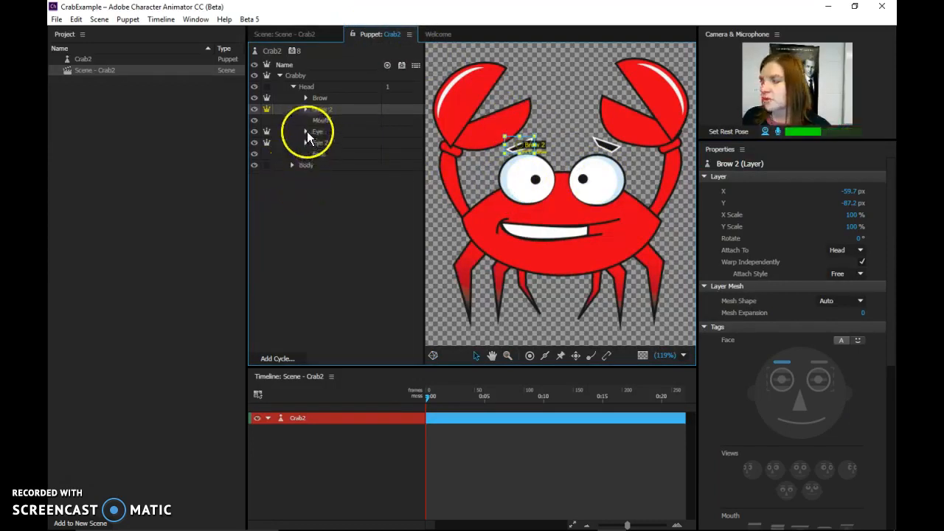
pyautogui.click(306, 176)
# Step: Tag the Eye layer as Left Eye and Left Pupil Range, and Eye 2 as Right Eye and Right Pupil Range
pyautogui.click(335, 132)
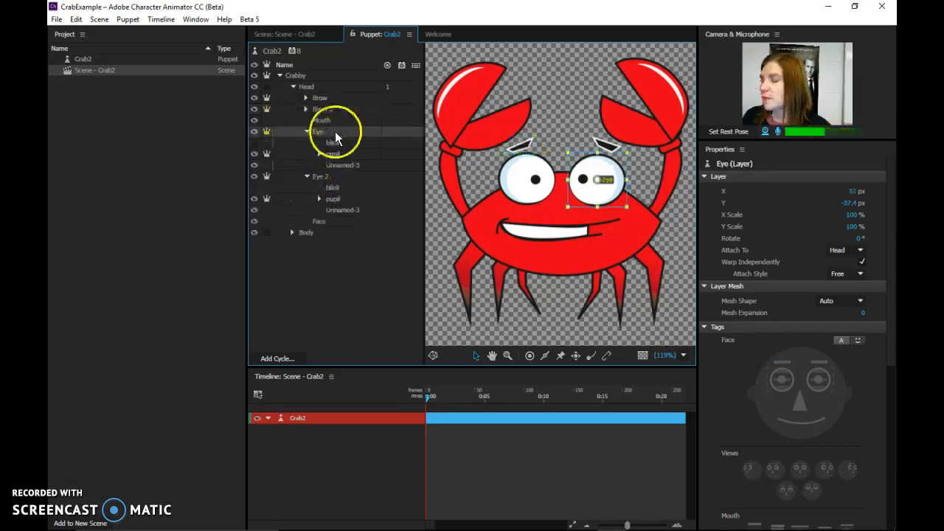
pyautogui.click(824, 399)
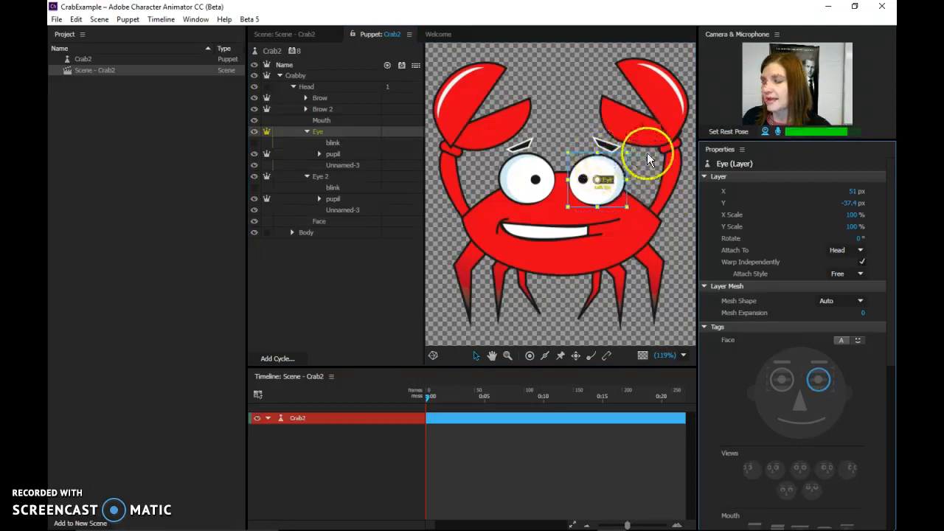
pyautogui.click(833, 378)
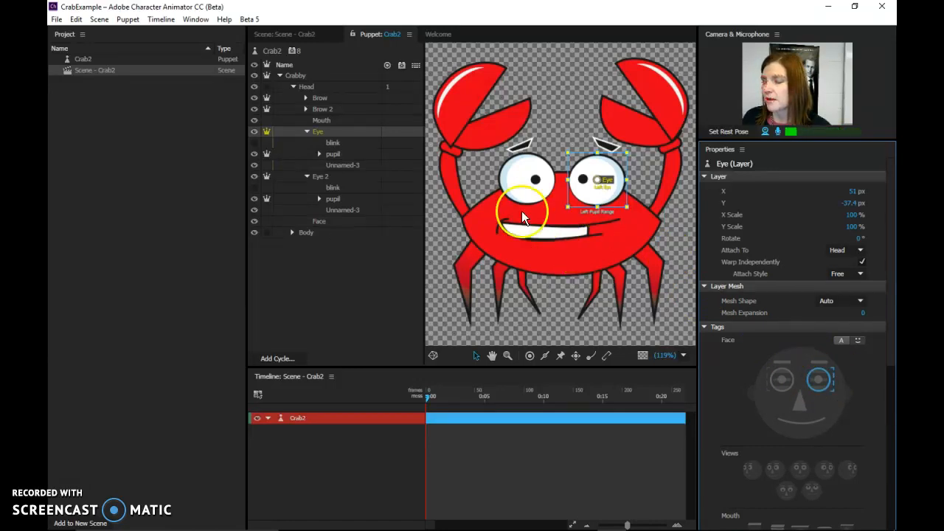
pyautogui.click(328, 180)
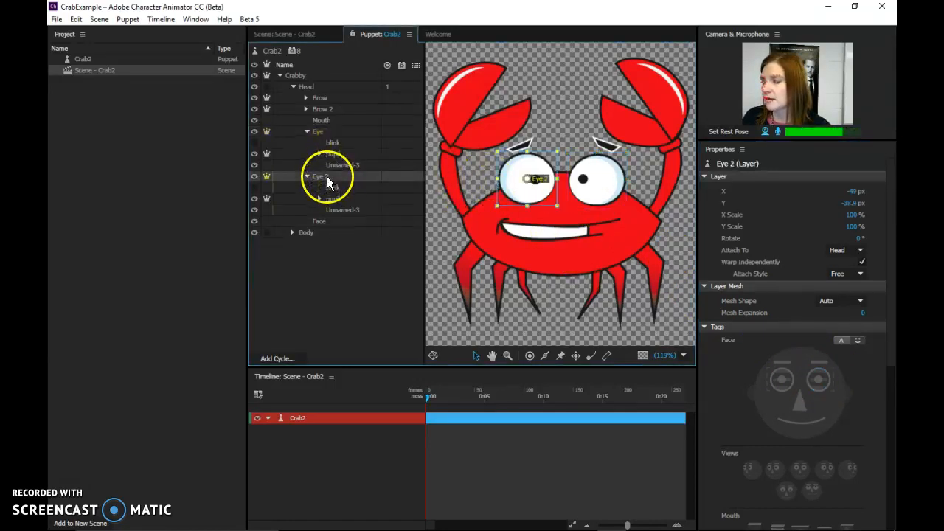
pyautogui.click(776, 388)
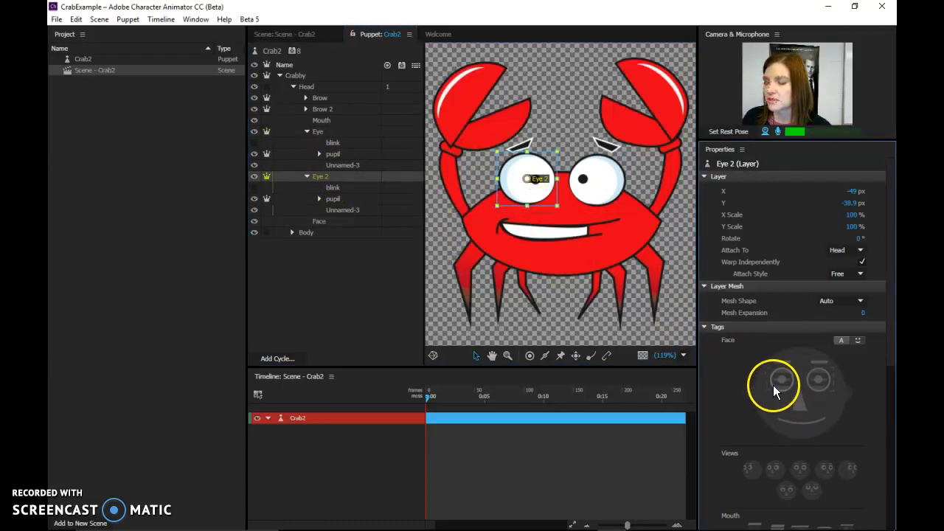
pyautogui.click(766, 389)
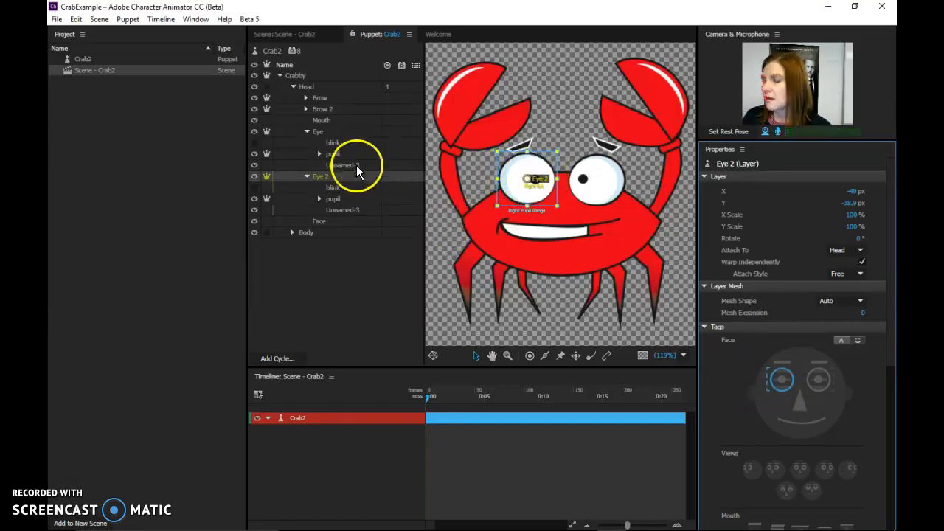
# Step: Tag the pupil layer under Eye as the left pupil and check the right pupil tag under Eye 2
pyautogui.click(341, 155)
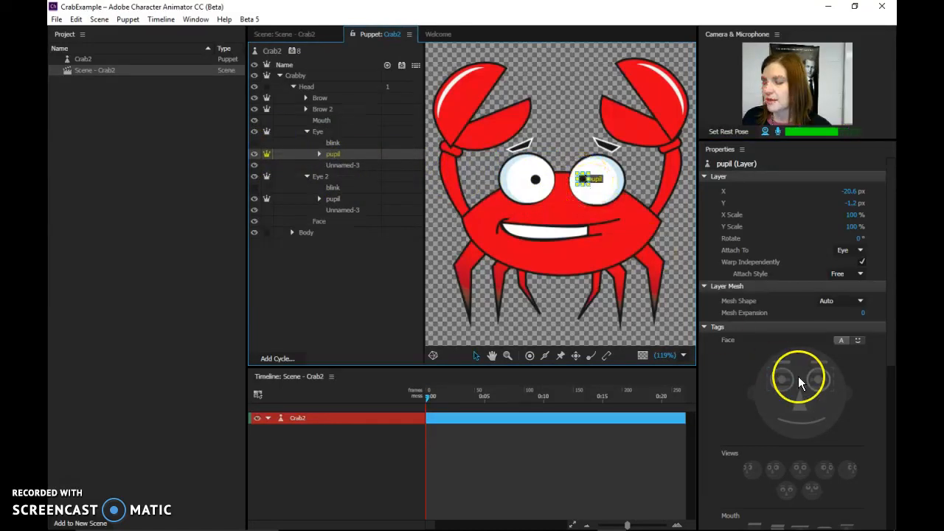
pyautogui.click(818, 380)
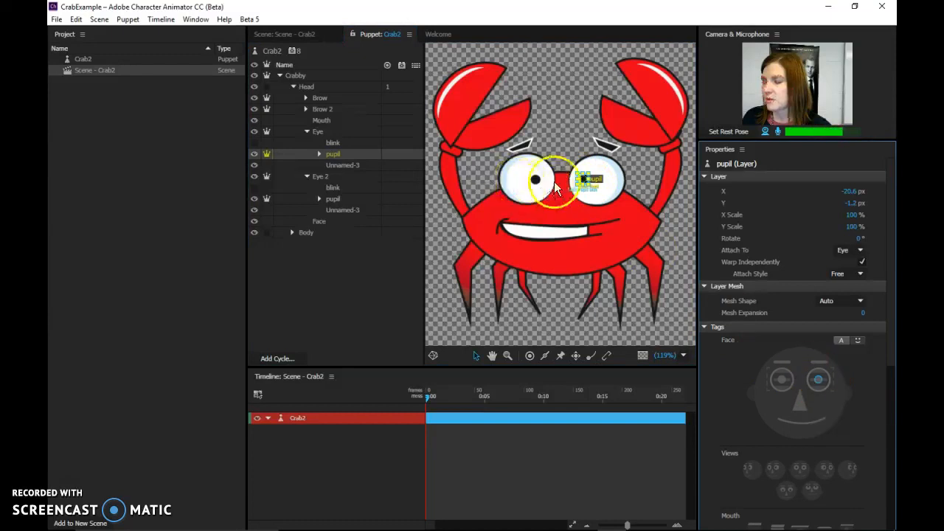
pyautogui.click(360, 199)
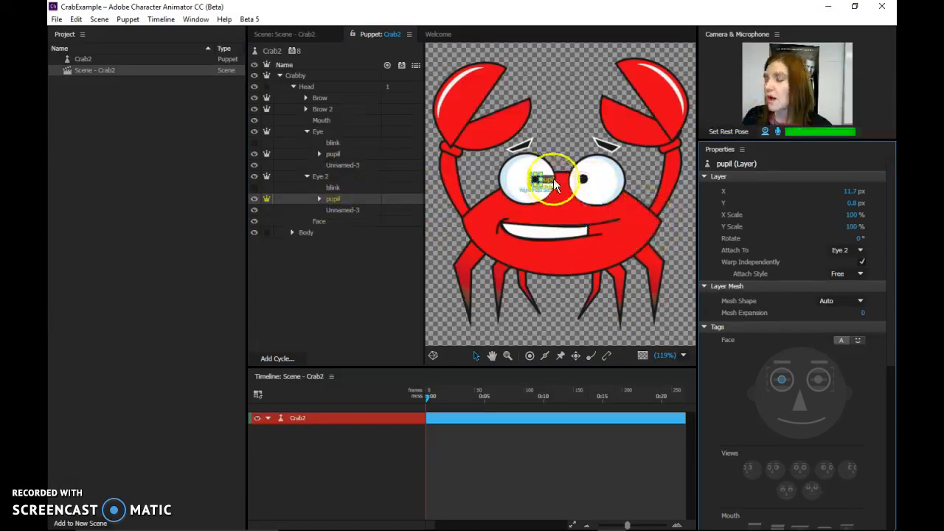
# Step: Tag the blink layer under Eye as Left Blink and the one under Eye 2 as Right Blink
pyautogui.click(331, 143)
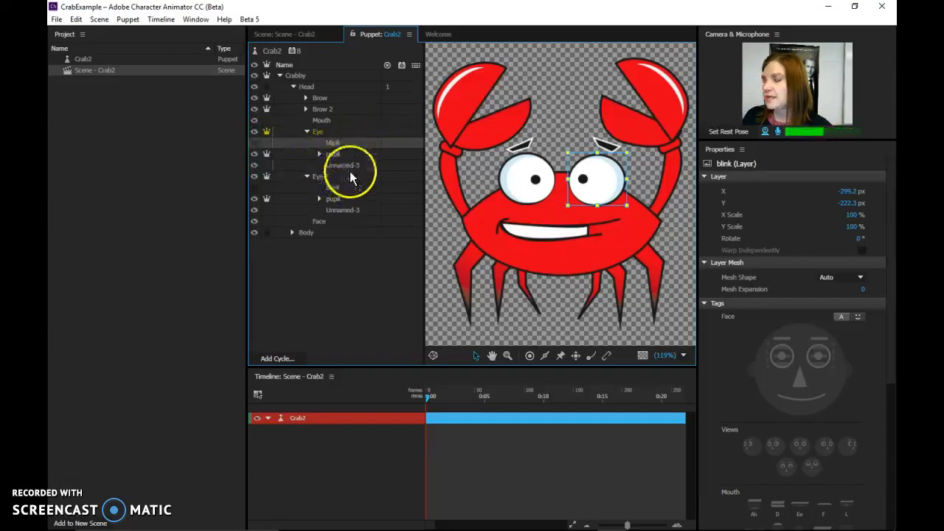
pyautogui.click(344, 177)
pyautogui.click(345, 133)
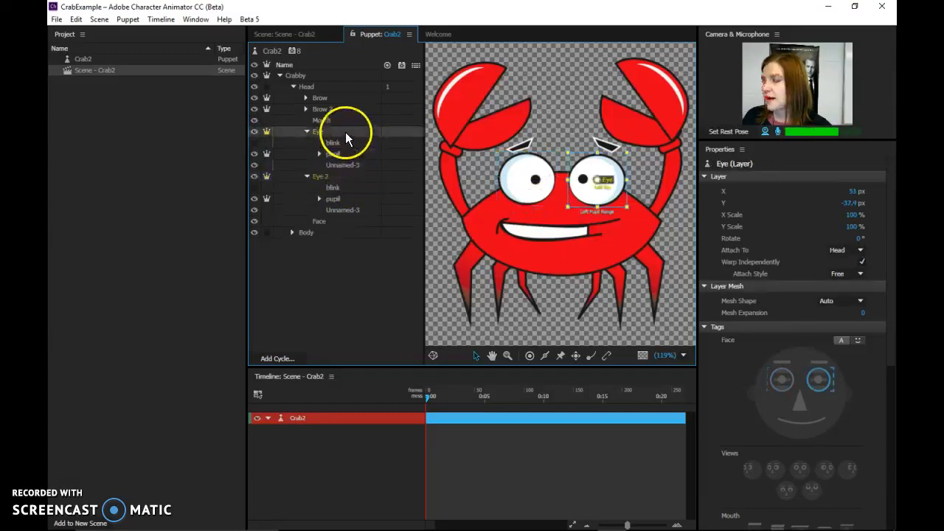
pyautogui.click(335, 142)
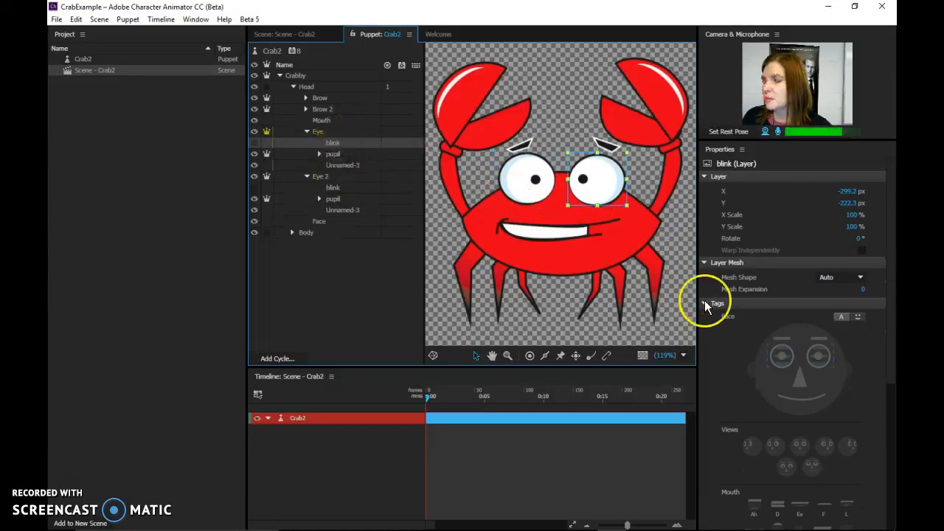
pyautogui.click(826, 355)
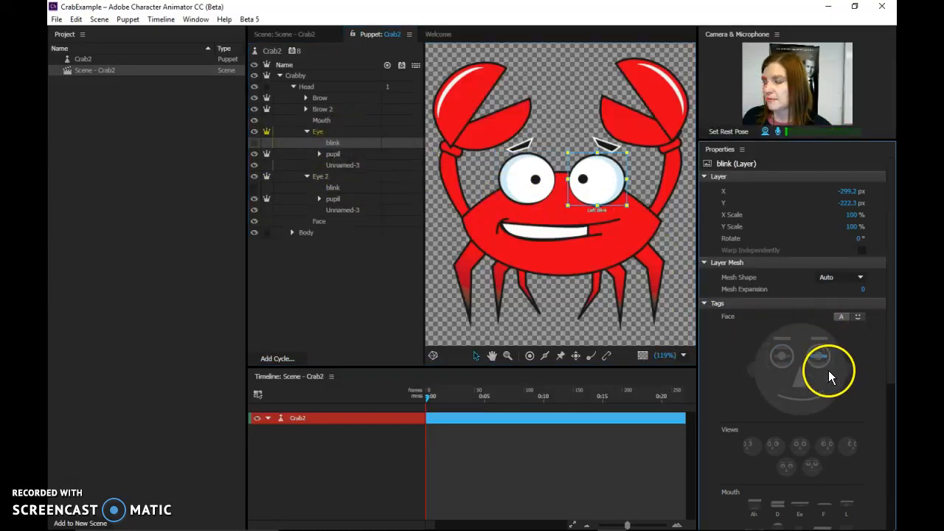
pyautogui.click(329, 179)
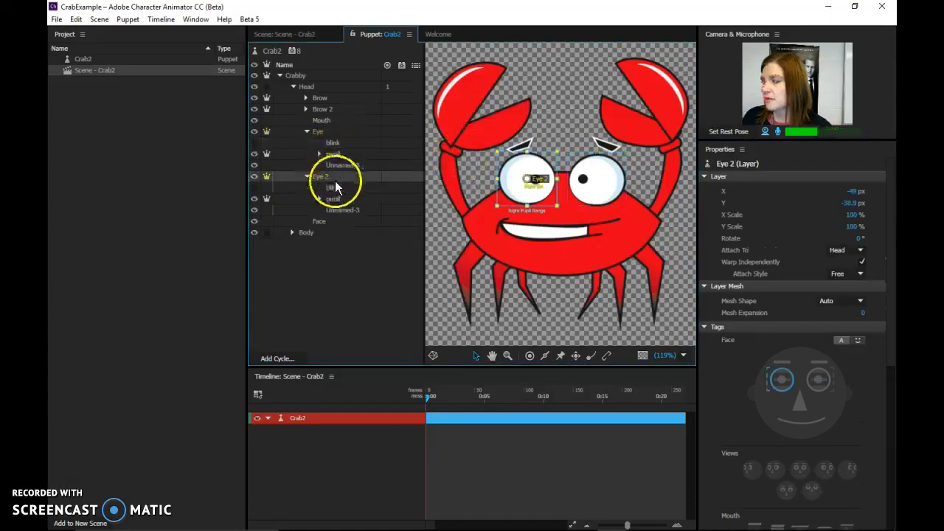
pyautogui.click(337, 187)
pyautogui.click(778, 357)
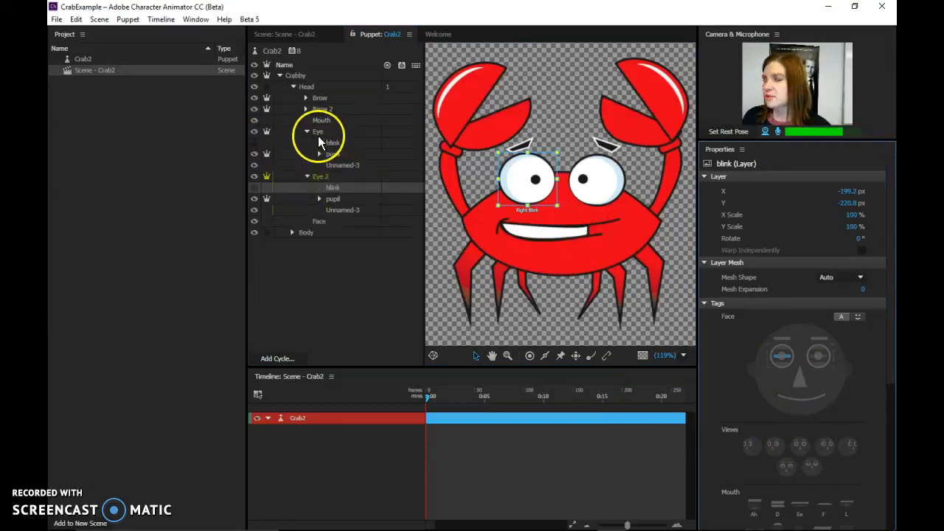
# Step: Return to Scene - Crab2 to test the puppet's eye movement and blinking with the camera
pyautogui.click(269, 36)
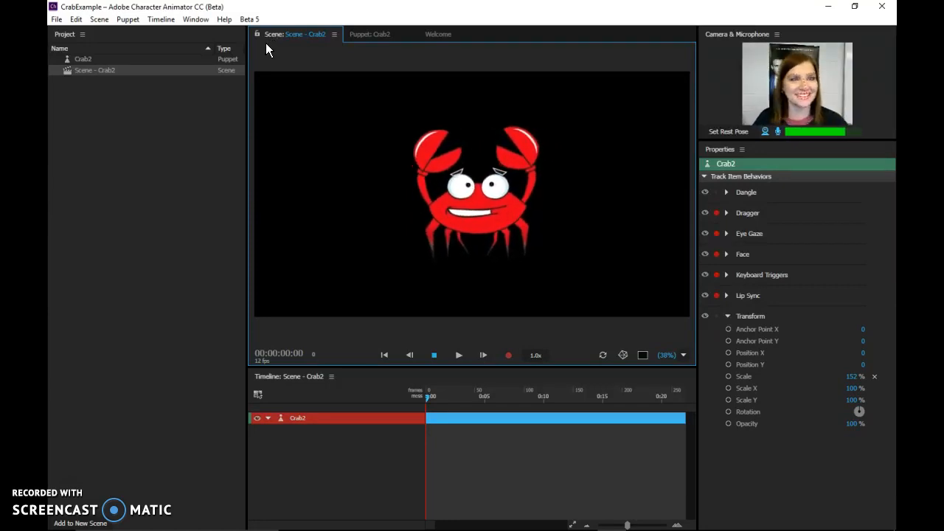
pyautogui.click(283, 75)
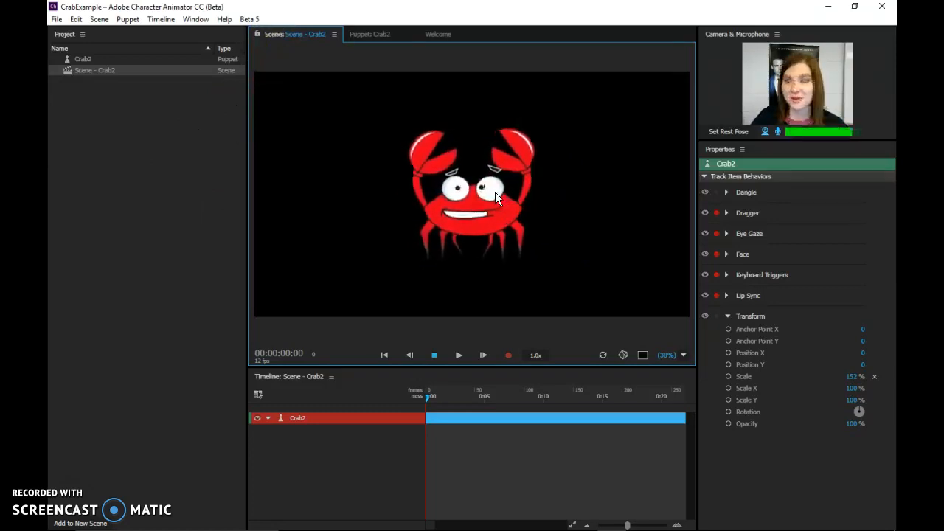
# Step: Try the Face behavior with Blink Eyes Together turned off, and turn the option back on
pyautogui.click(719, 254)
pyautogui.click(726, 254)
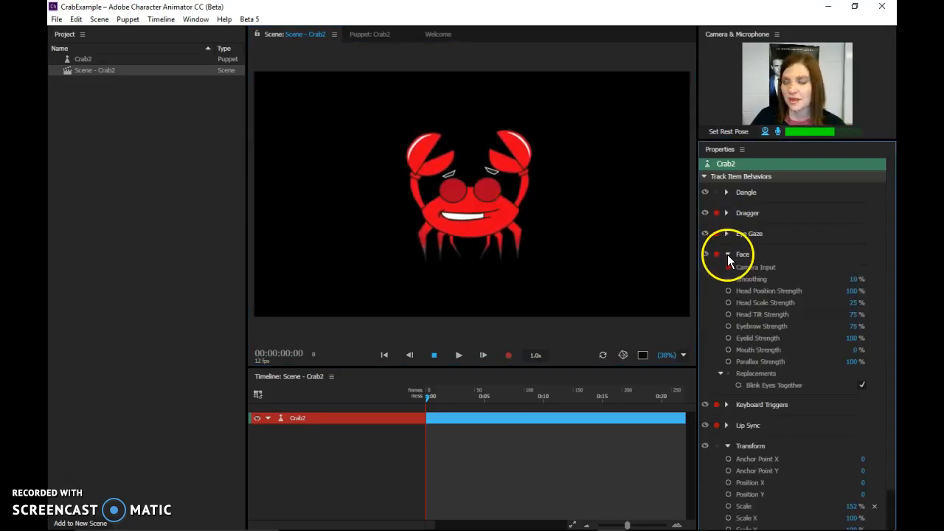
pyautogui.click(862, 384)
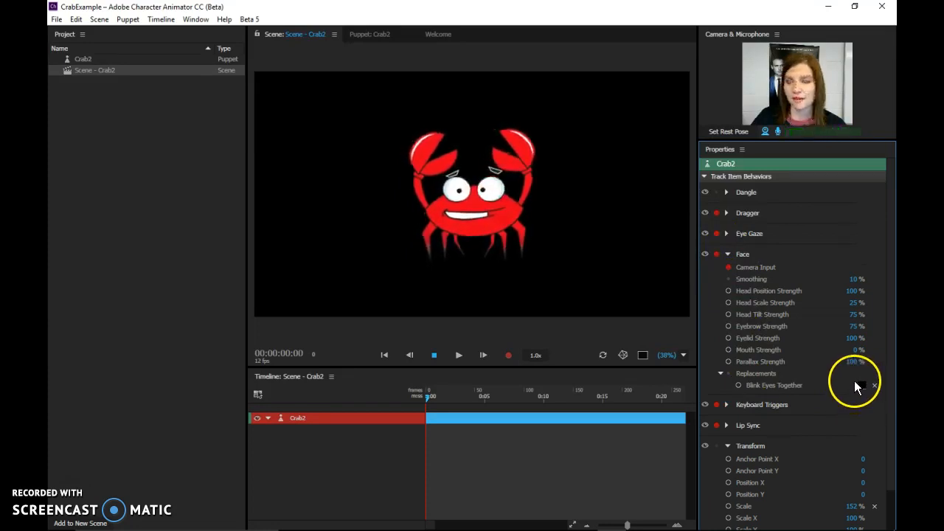
pyautogui.click(861, 386)
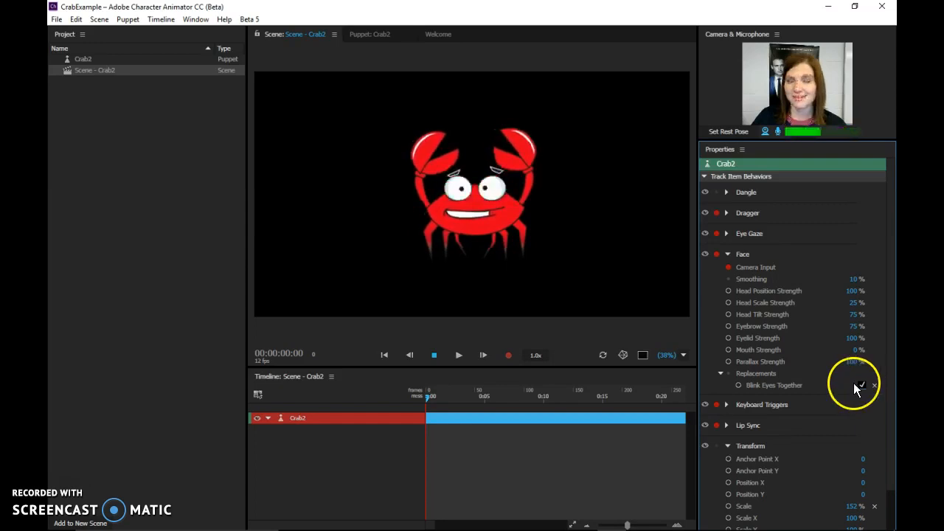
pyautogui.click(726, 255)
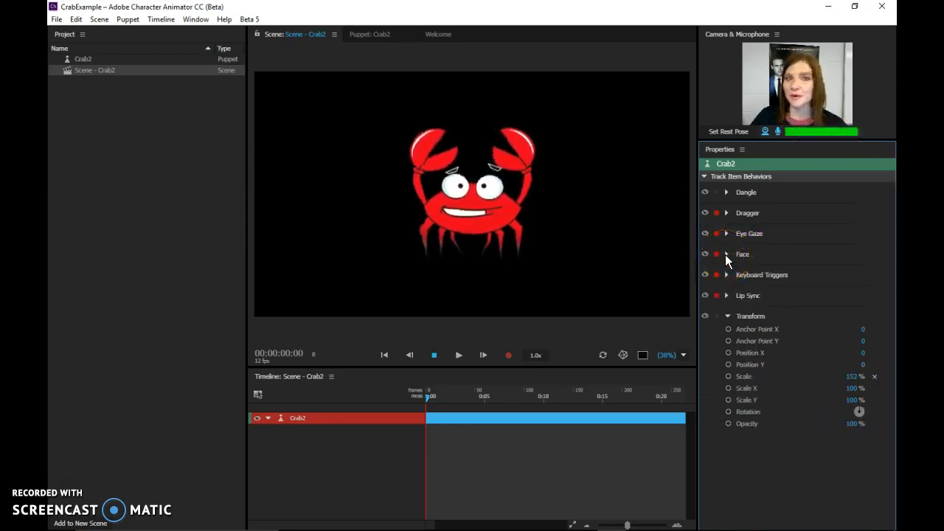